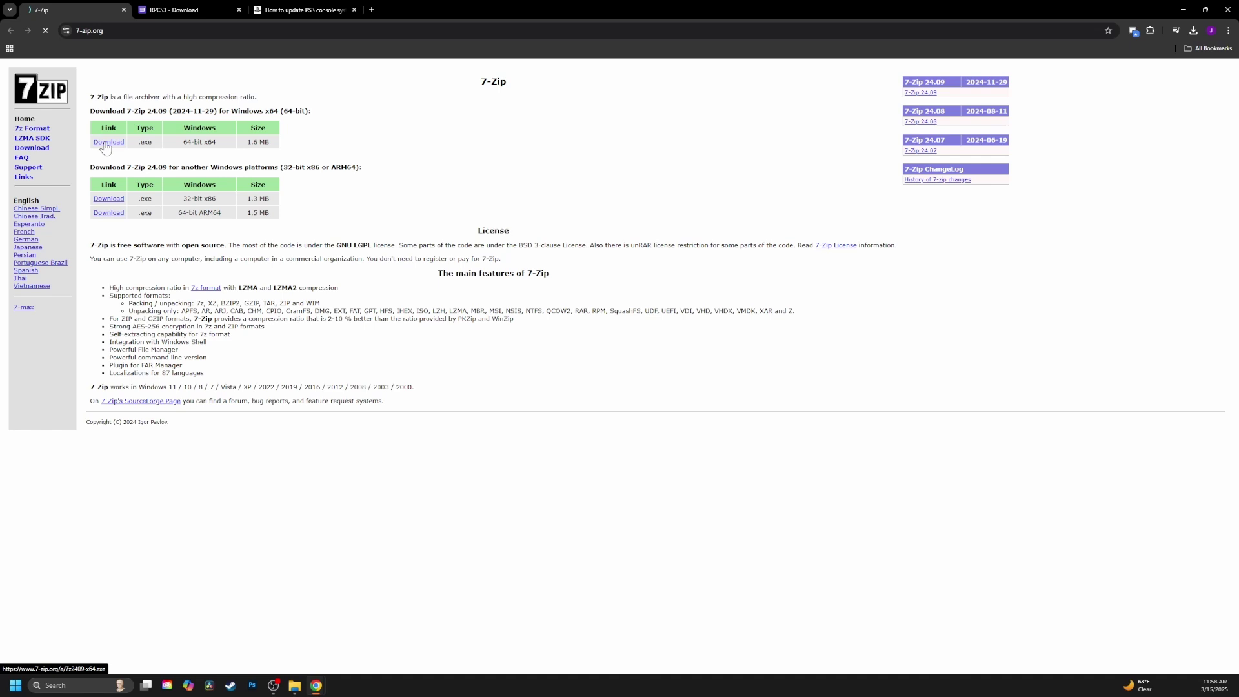
- Download the 64-bit 7-Zip installer and install it to its default folder
{"action": "left_click", "coordinate": [106, 143]}
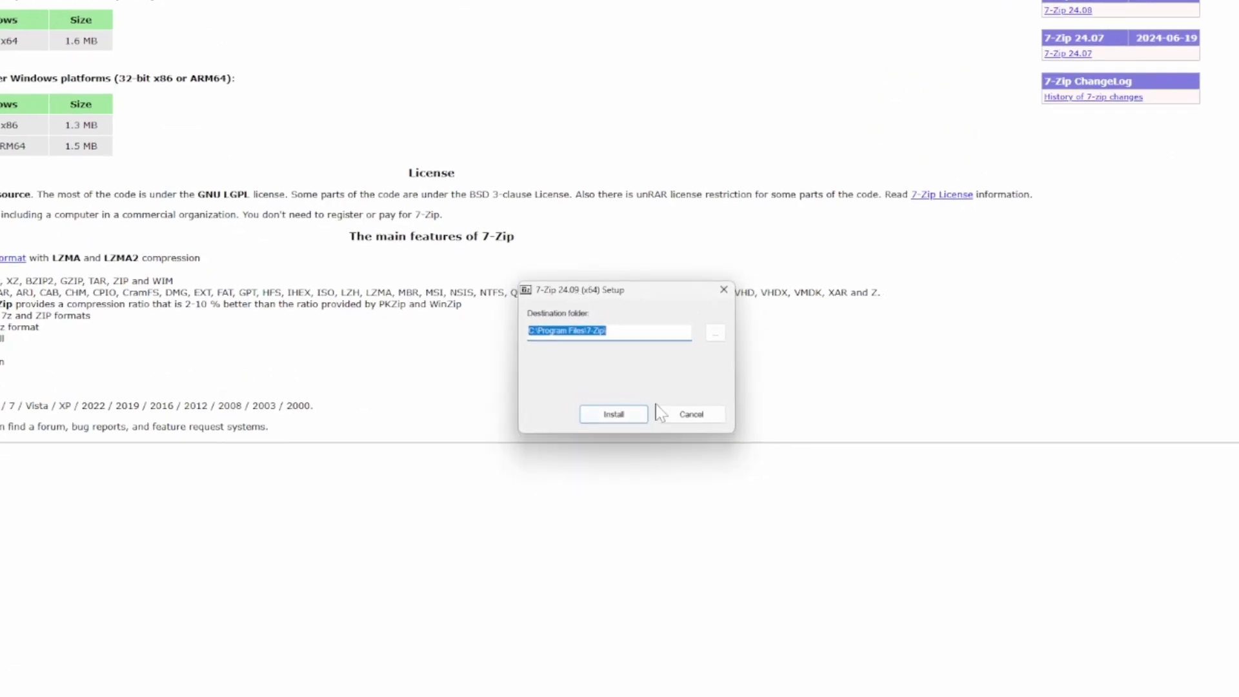
{"action": "left_click", "coordinate": [609, 416]}
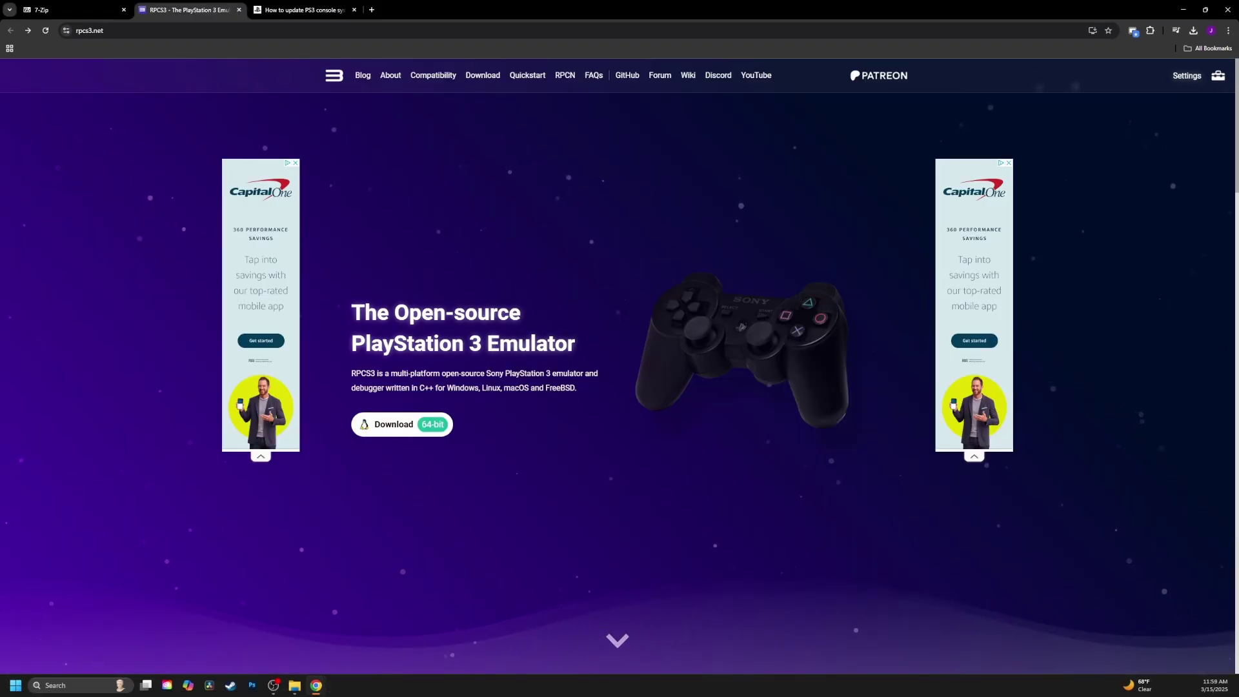
- Get the Windows x64 RPCS3 build from the rpcs3.net download page
{"action": "left_click", "coordinate": [387, 425]}
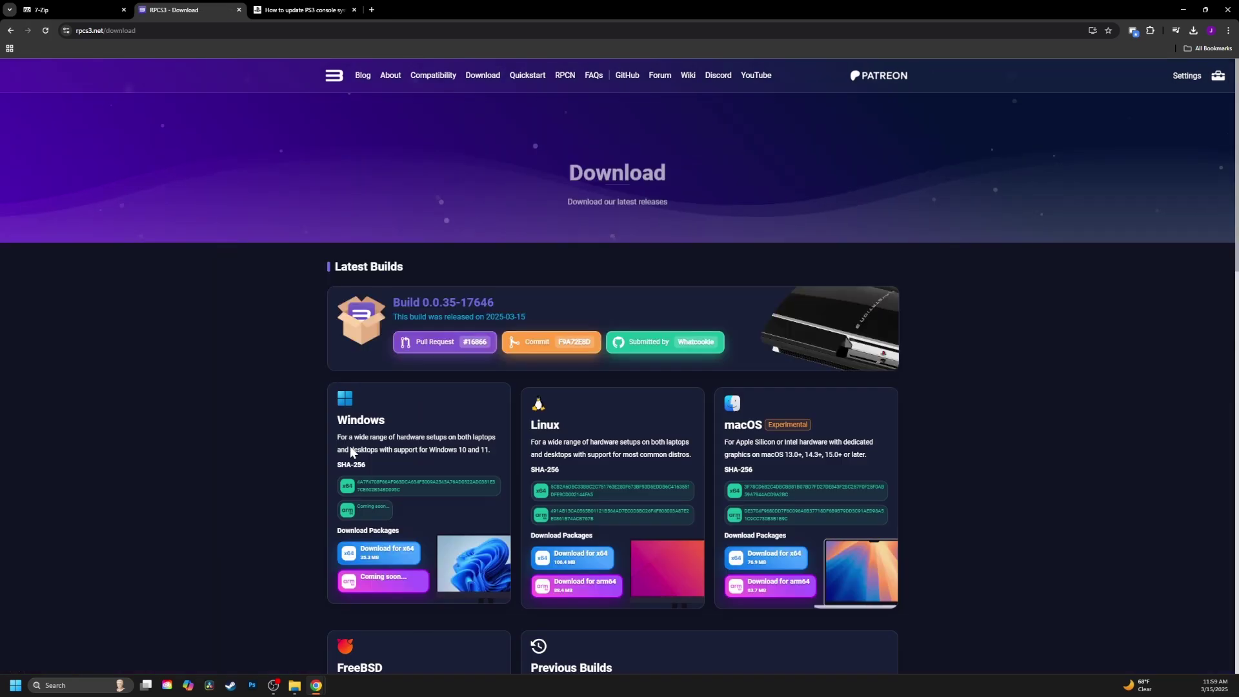
{"action": "scroll", "coordinate": [242, 397], "scroll_direction": "down", "scroll_amount": 3}
{"action": "scroll", "coordinate": [198, 403], "scroll_direction": "down", "scroll_amount": 2}
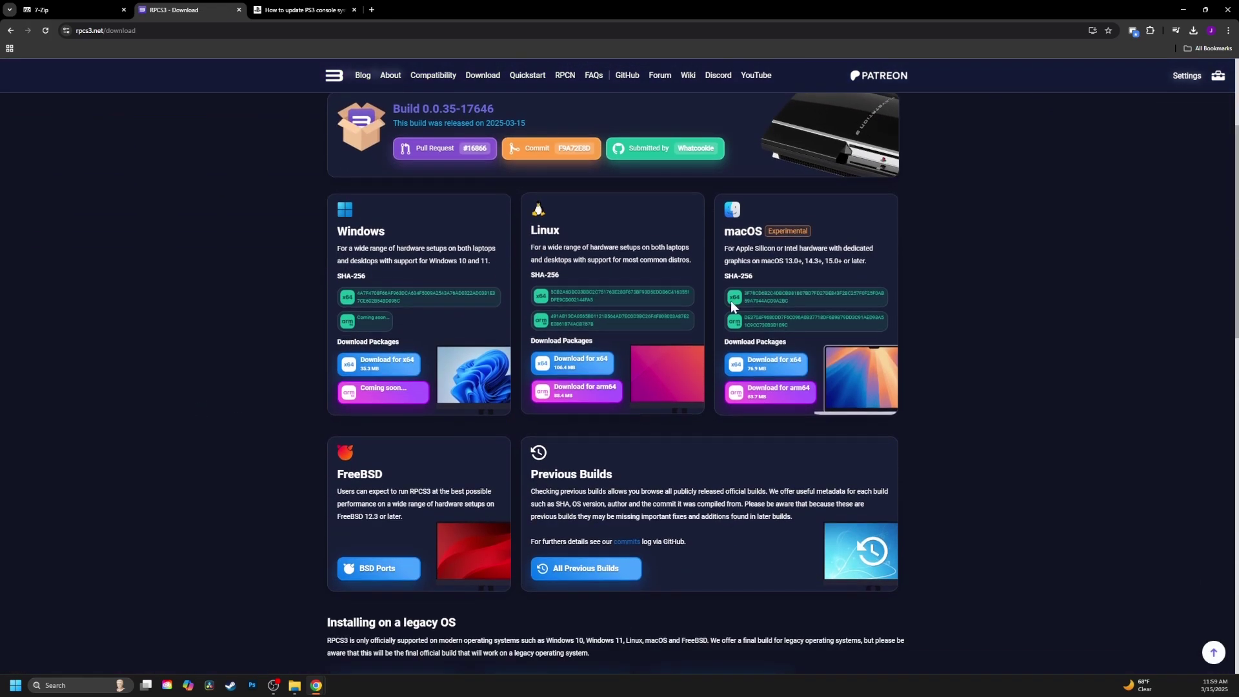
{"action": "left_click", "coordinate": [380, 361]}
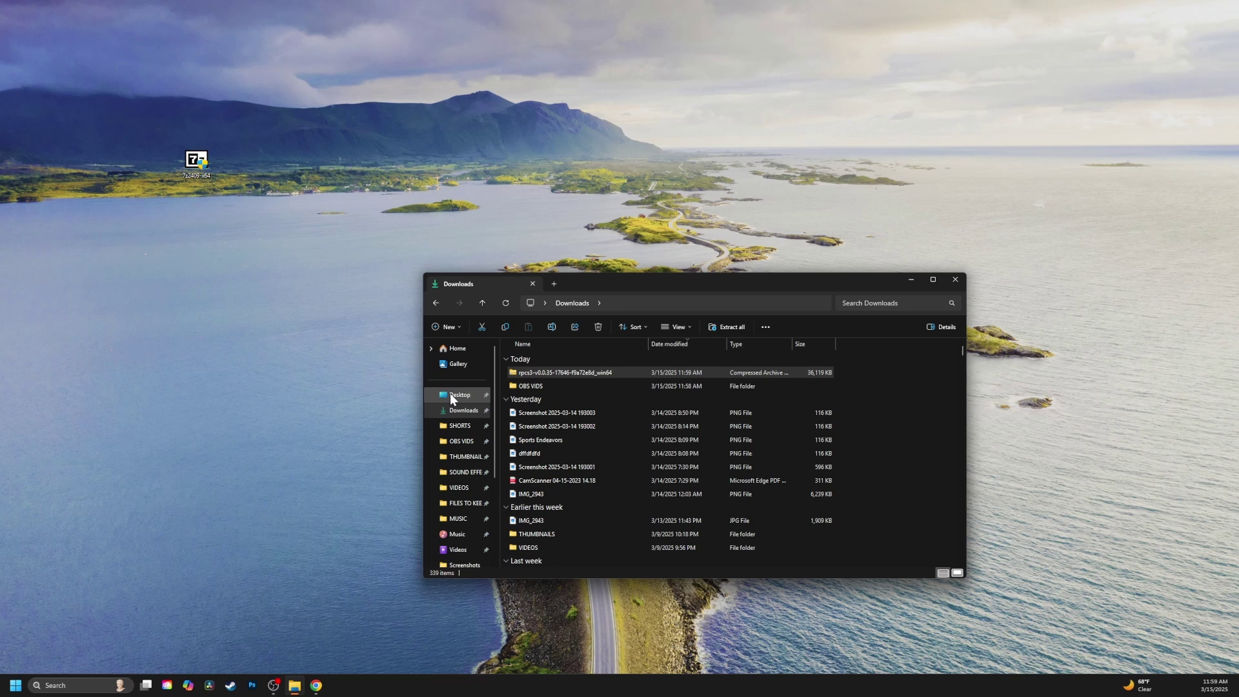
- Drag the rpcs3 .7z archive from Downloads onto the Desktop
{"action": "left_click_drag", "start_coordinate": [450, 398], "coordinate": [452, 397]}
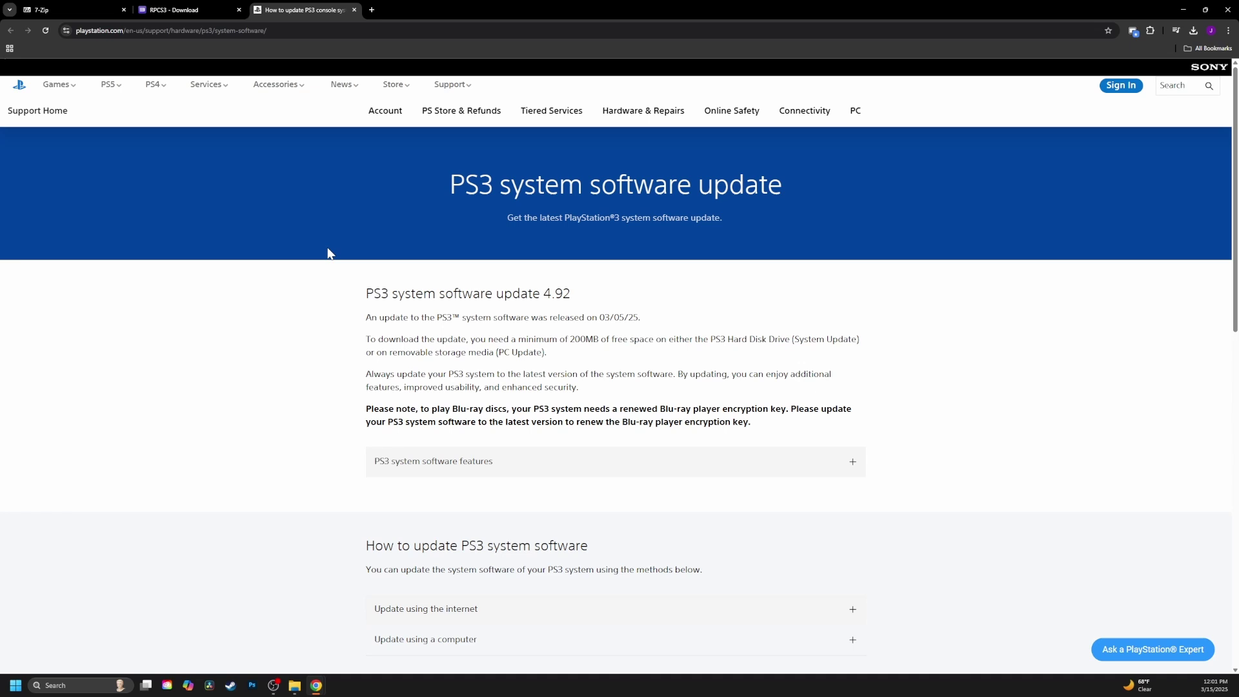
{"action": "scroll", "coordinate": [418, 250], "scroll_direction": "down", "scroll_amount": 3}
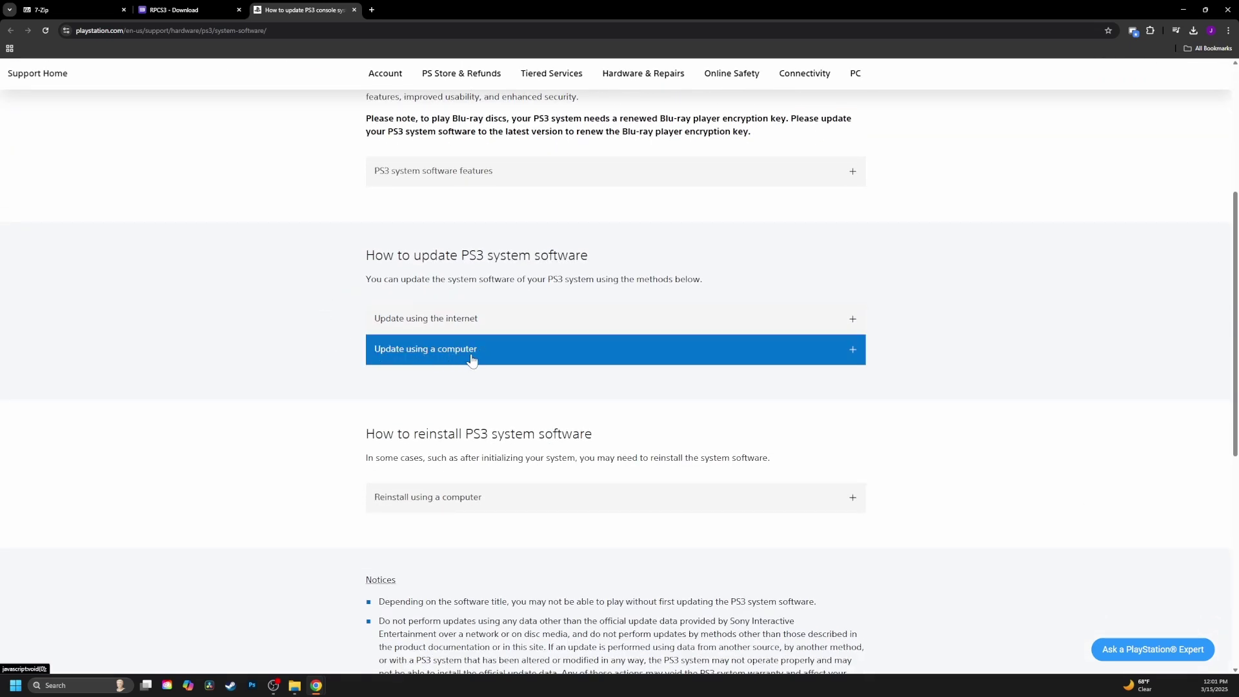
- Copy the 'Download PS3 Update' link and load it in a new tab to get PS3UPDAT.PUP
{"action": "left_click", "coordinate": [472, 355]}
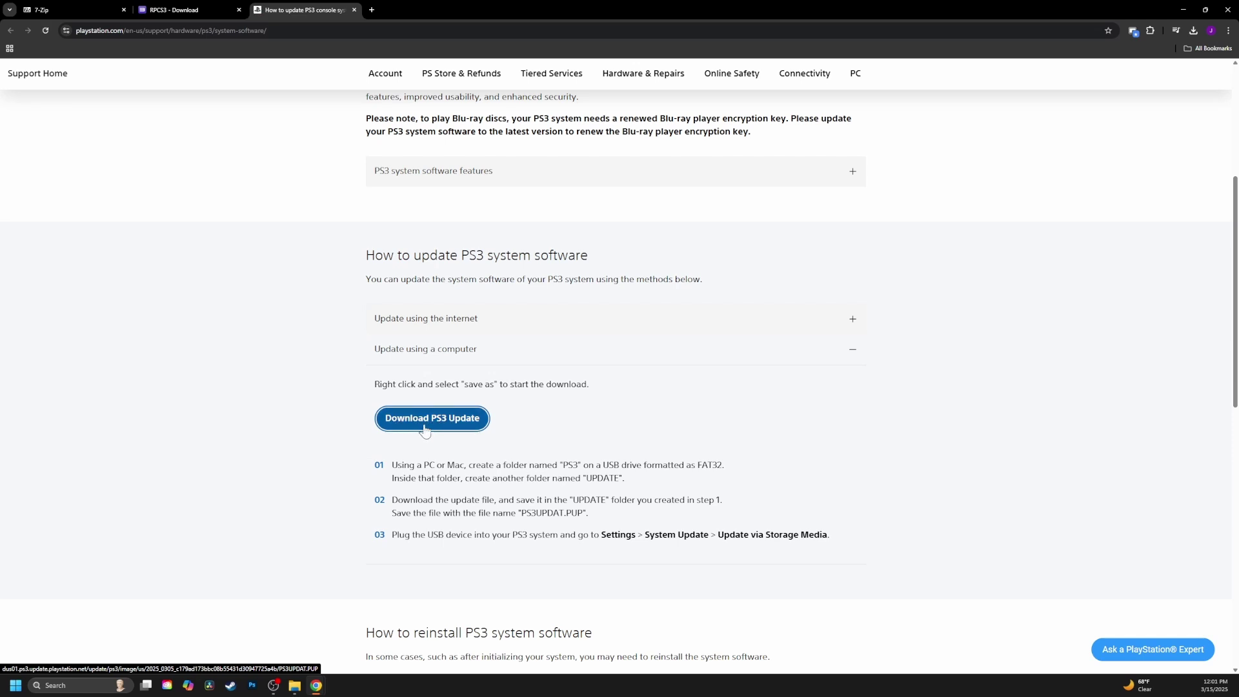
{"action": "right_click", "coordinate": [436, 426]}
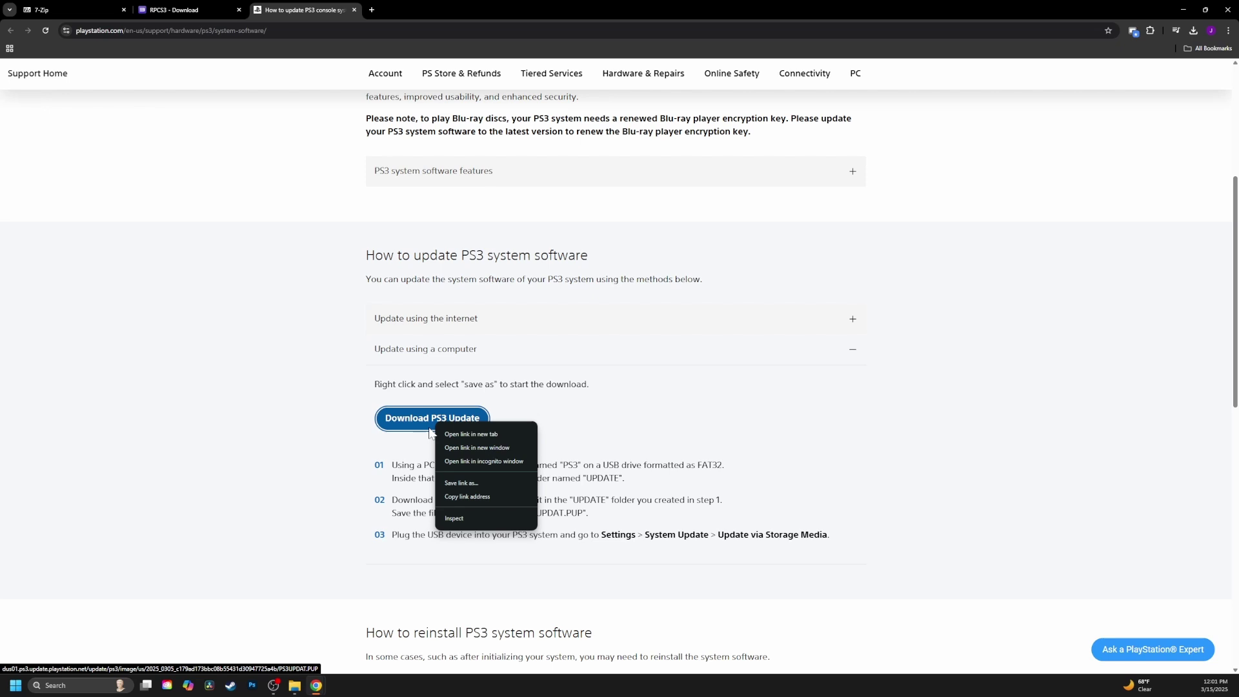
{"action": "left_click", "coordinate": [459, 497]}
{"action": "left_click", "coordinate": [374, 11]}
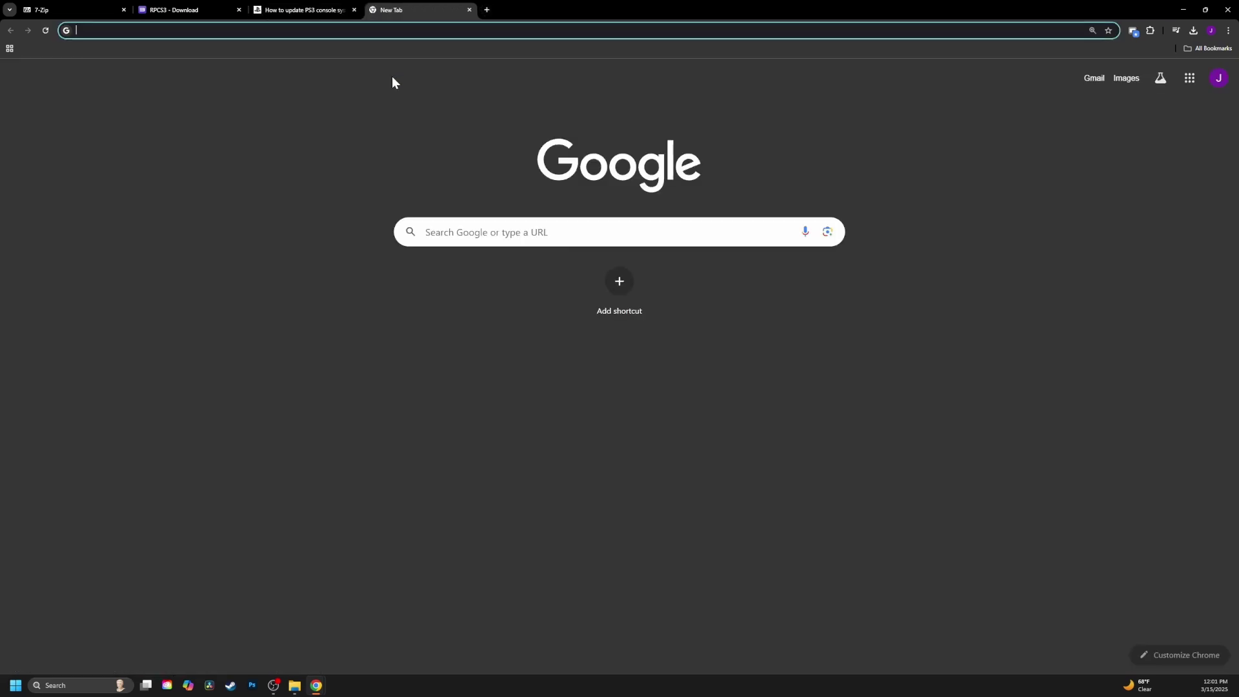
{"action": "key", "text": "ctrl+v"}
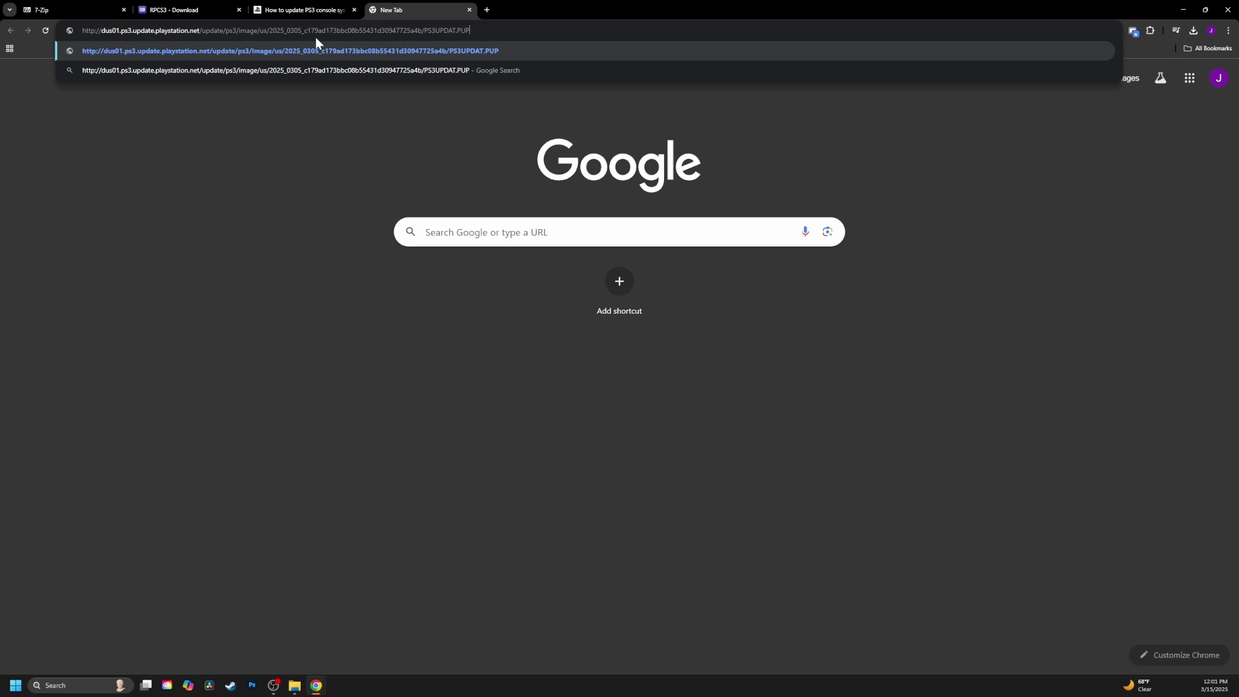
{"action": "key", "text": "Return"}
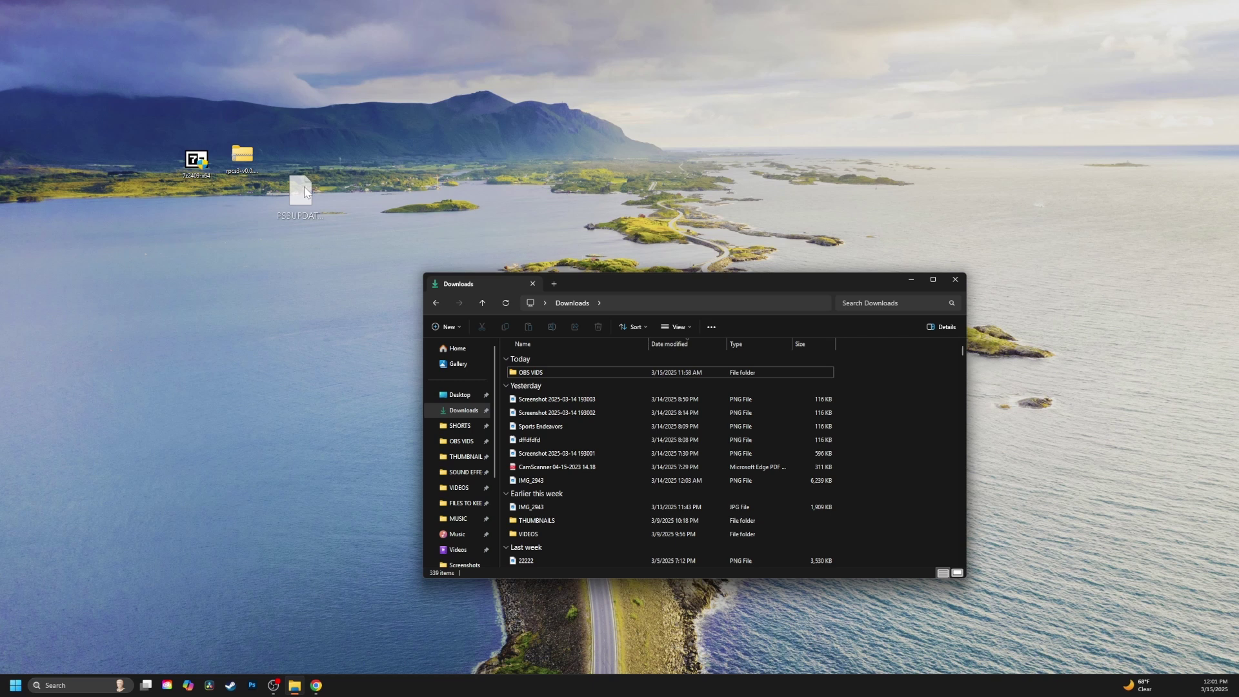
- Put PS3UPDAT.PUP on the desktop, move the RPCS3 archive into a new rpcs3 folder, and open it
{"action": "left_click_drag", "start_coordinate": [556, 400], "coordinate": [300, 155]}
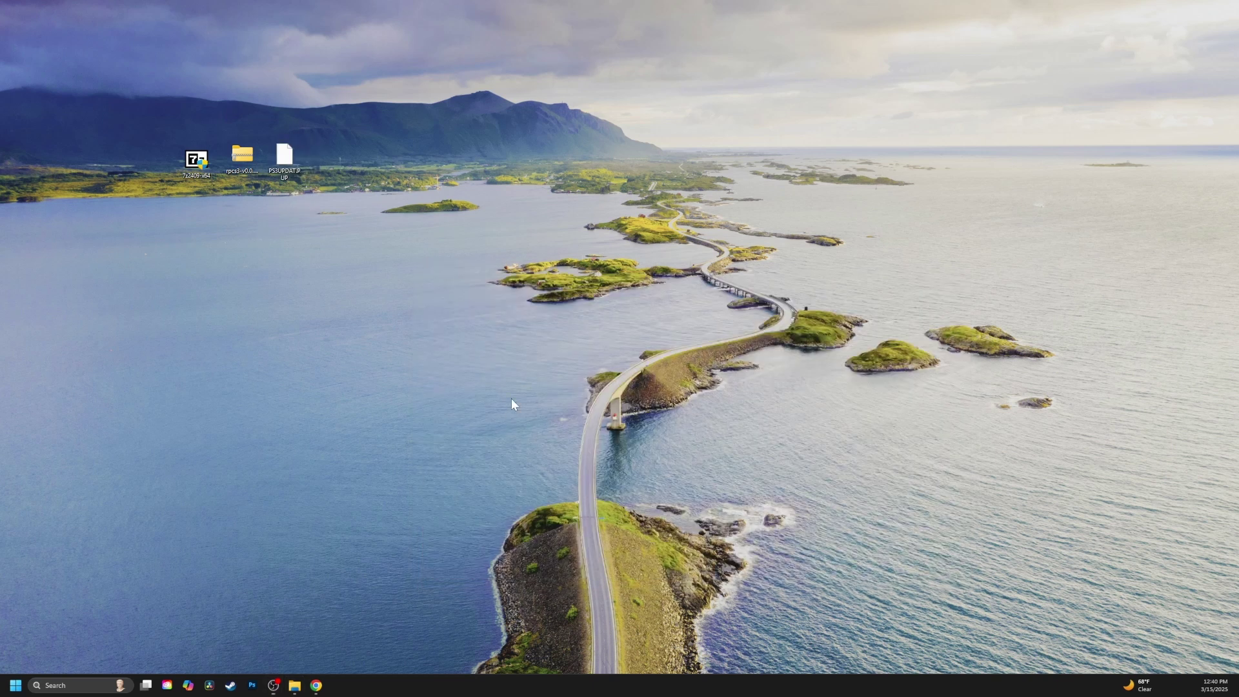
{"action": "right_click", "coordinate": [122, 126]}
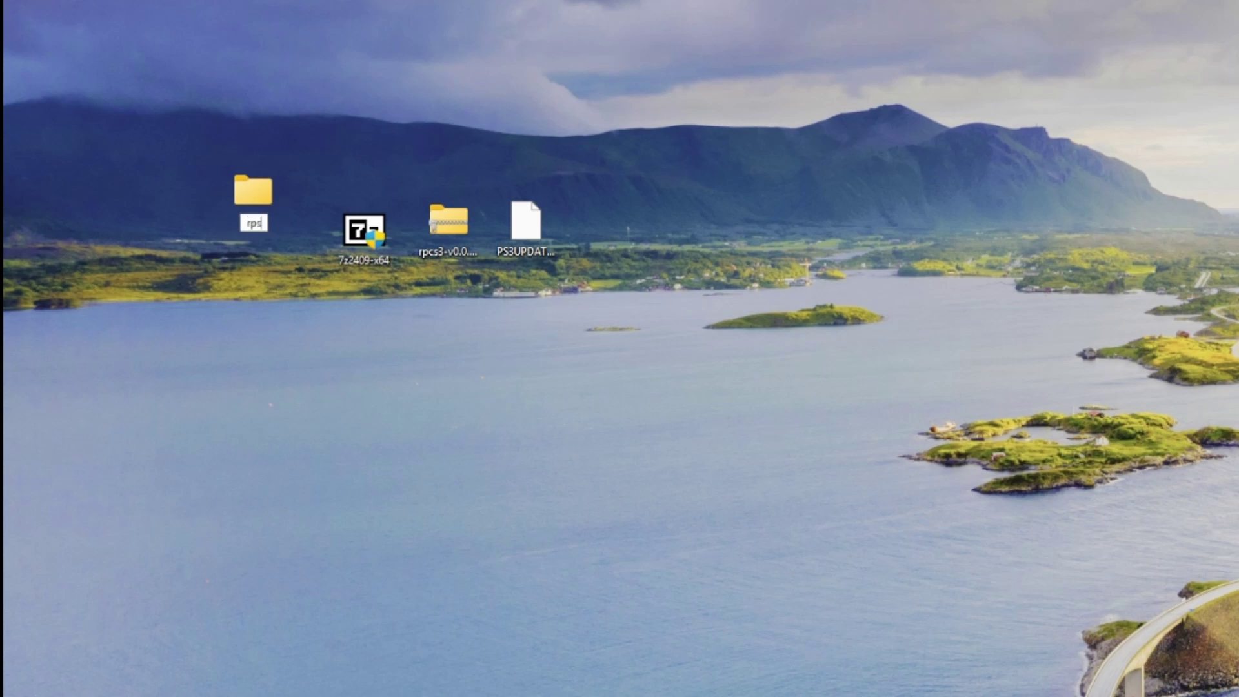
{"action": "type", "text": "c"}
{"action": "type", "text": "3"}
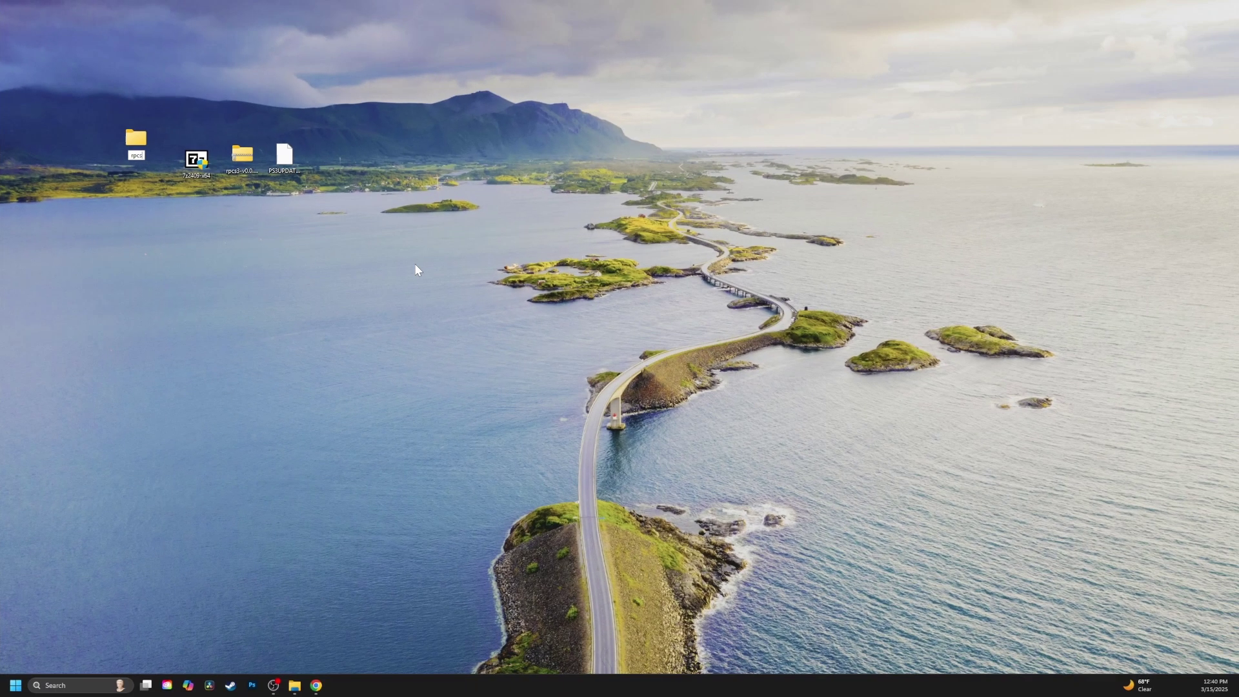
{"action": "left_click_drag", "start_coordinate": [242, 156], "coordinate": [134, 140]}
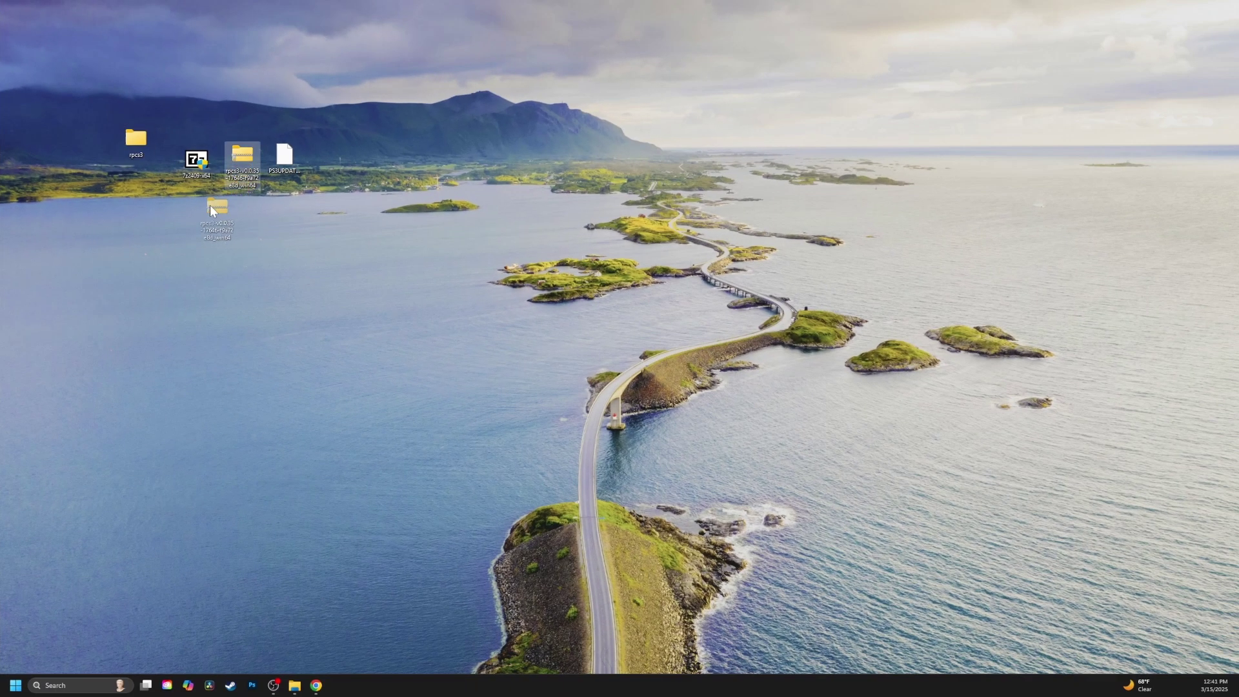
{"action": "double_click", "coordinate": [133, 141]}
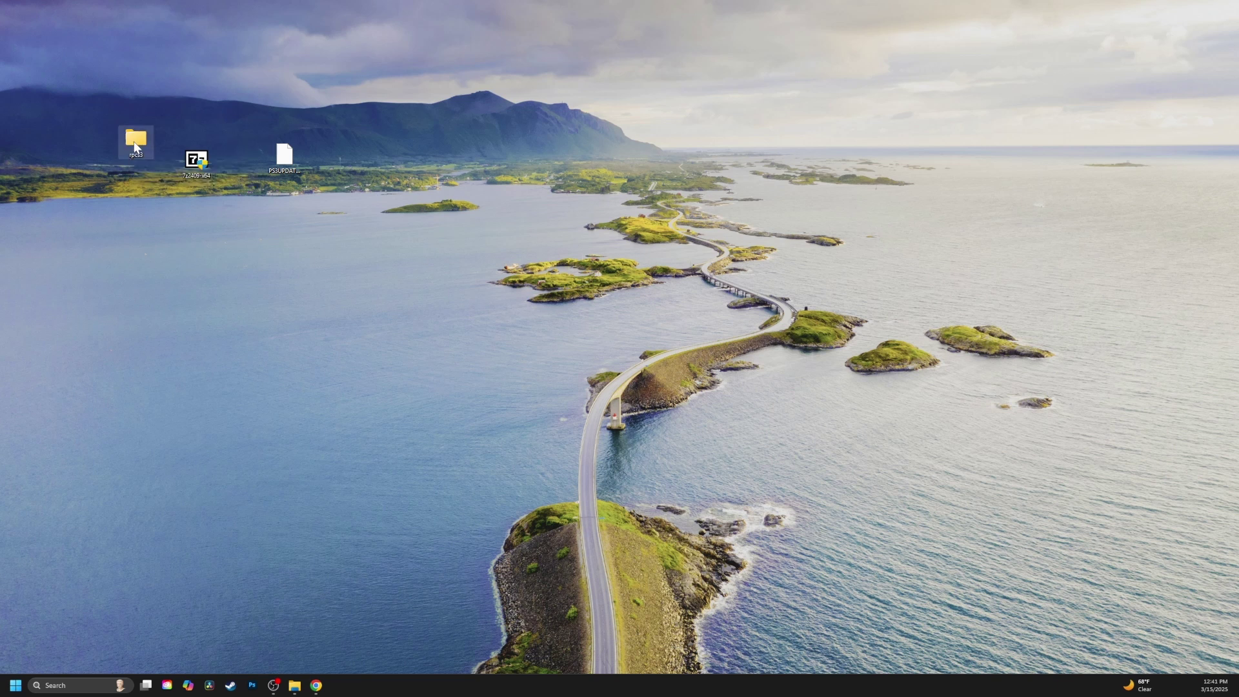
- Extract the RPCS3 archive in place with 7-Zip, then select the rpcs3 application
{"action": "left_click_drag", "start_coordinate": [658, 297], "coordinate": [592, 262]}
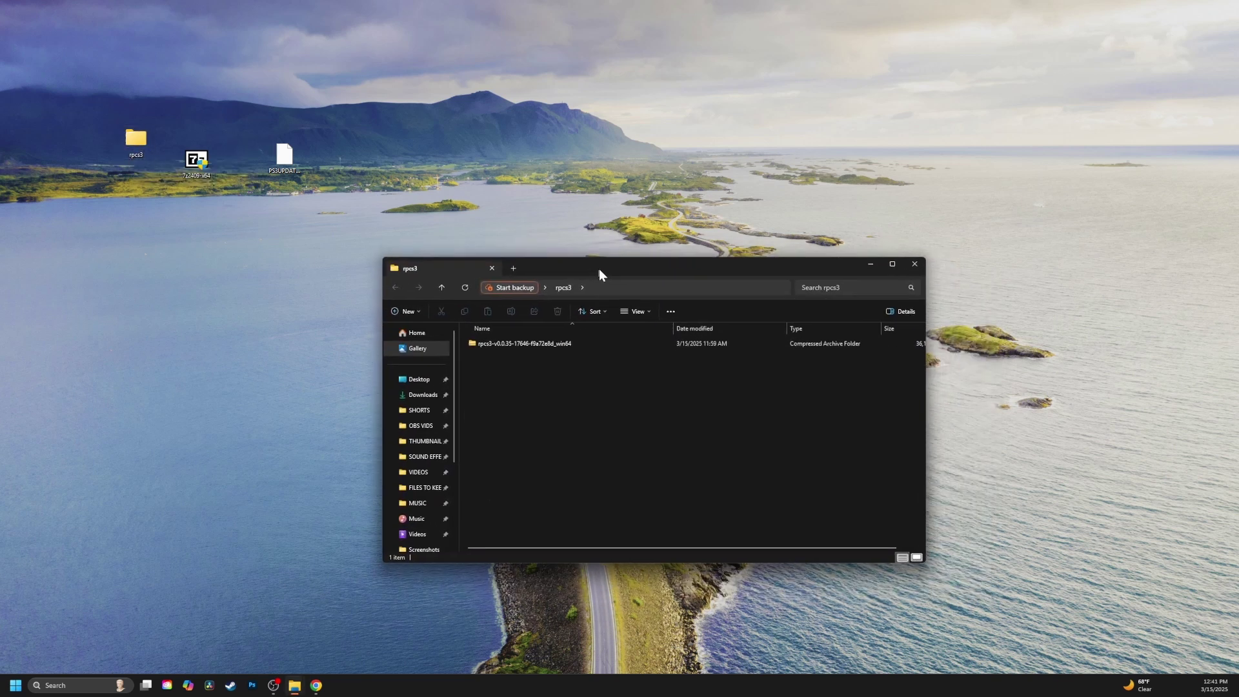
{"action": "right_click", "coordinate": [546, 340]}
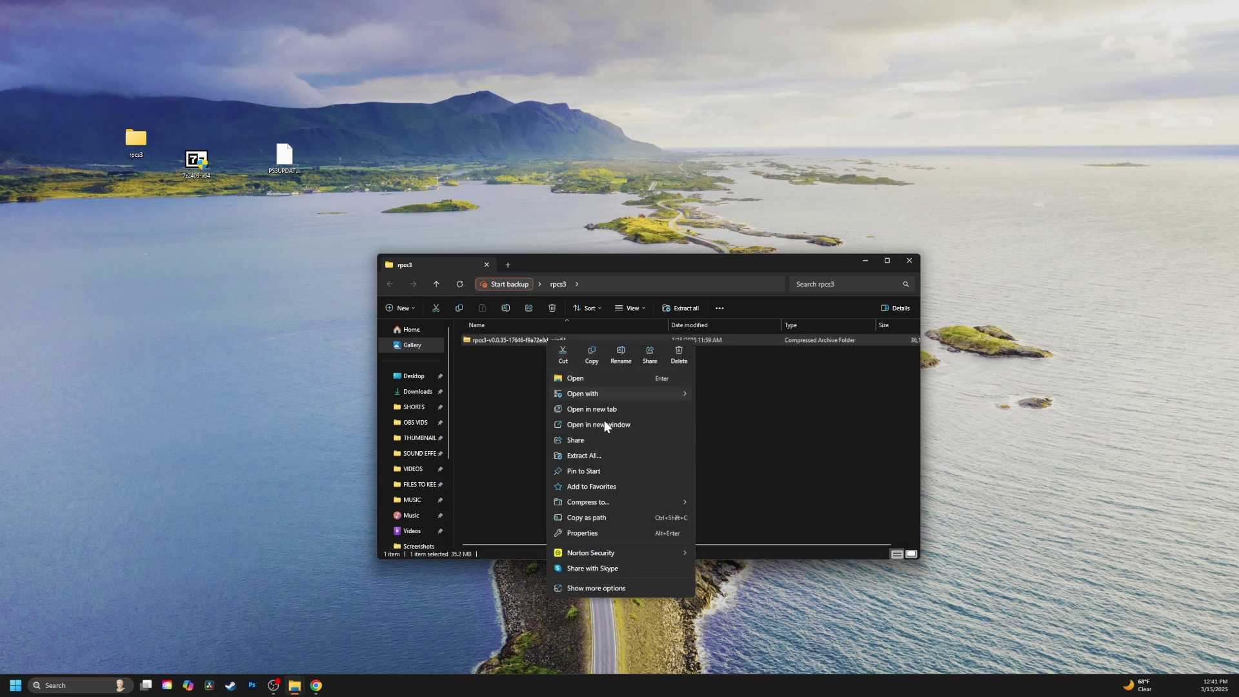
{"action": "left_click", "coordinate": [595, 589]}
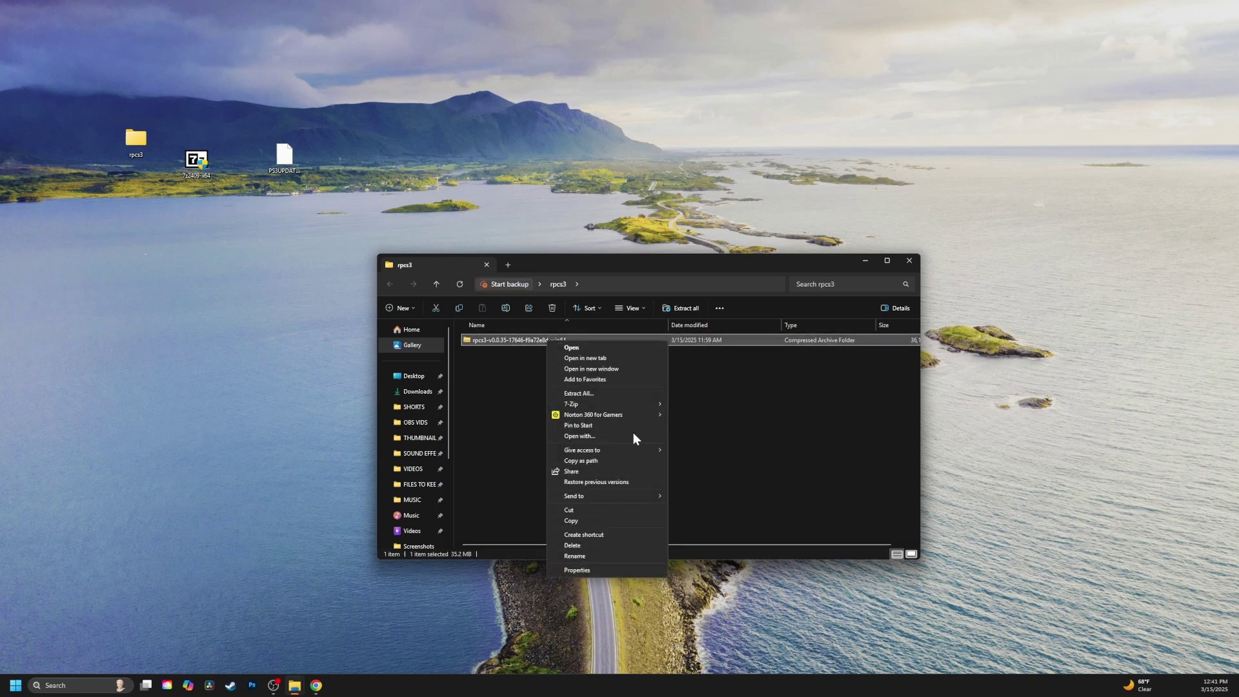
{"action": "mouse_move", "coordinate": [580, 403]}
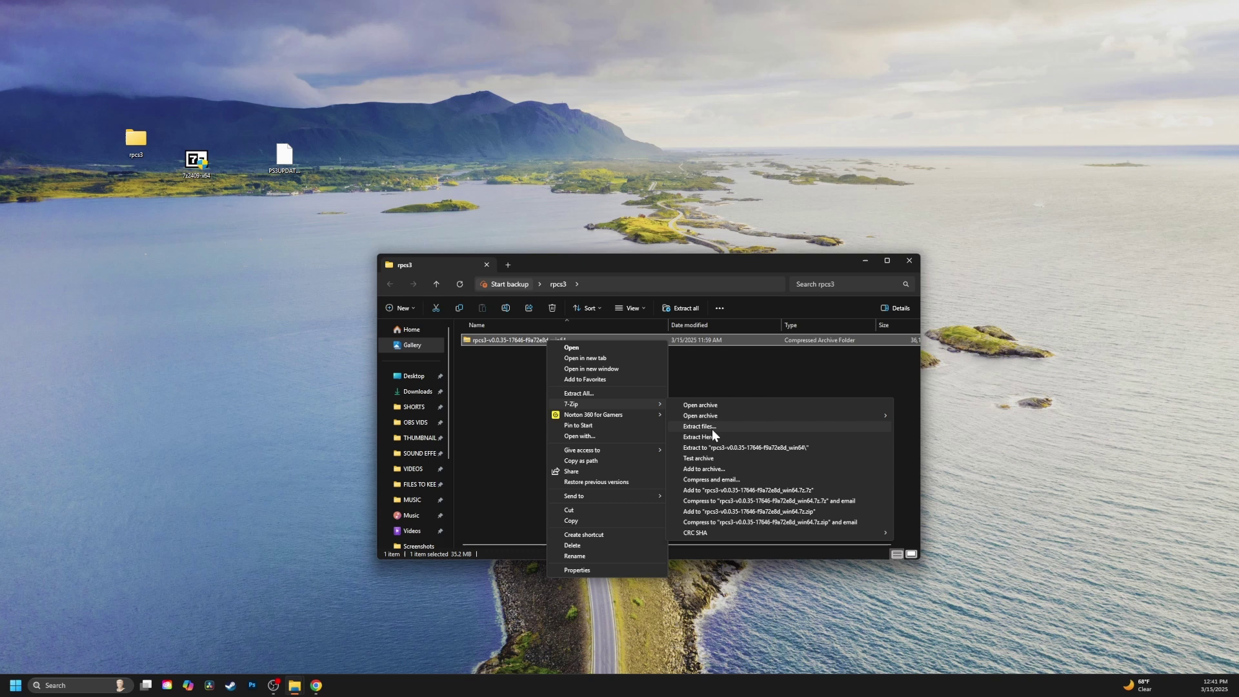
{"action": "left_click", "coordinate": [721, 437]}
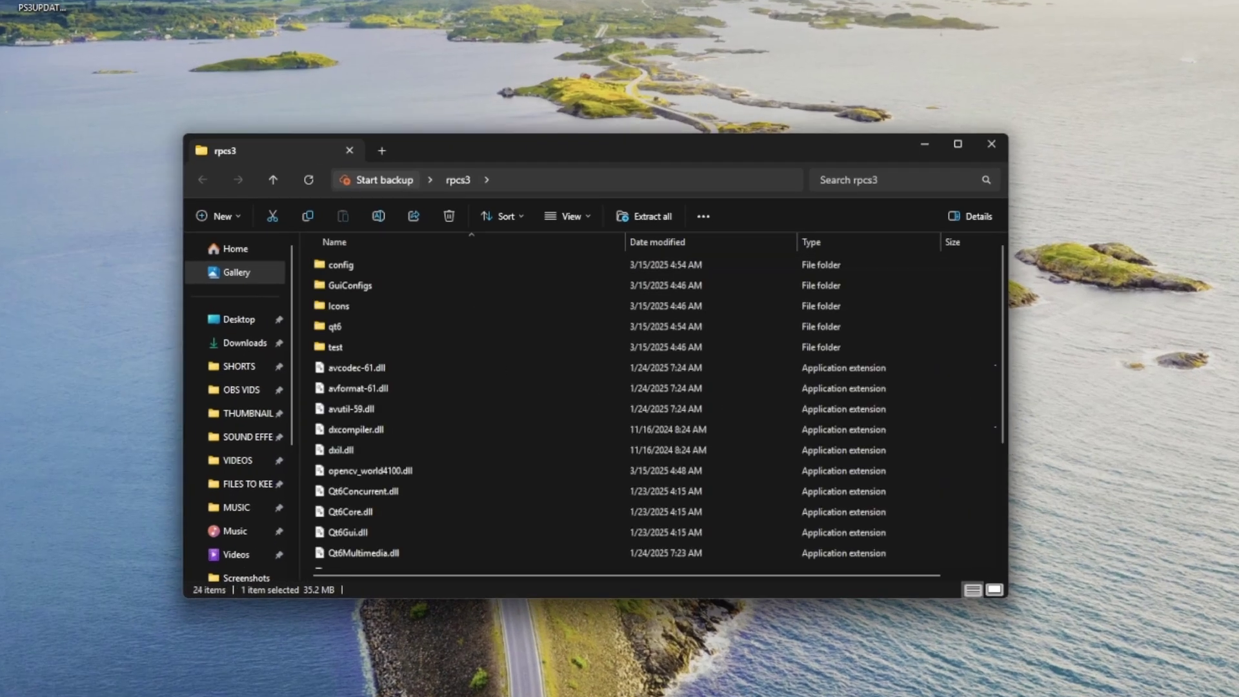
{"action": "scroll", "coordinate": [433, 356], "scroll_direction": "down", "scroll_amount": 1}
{"action": "scroll", "coordinate": [437, 362], "scroll_direction": "down", "scroll_amount": 2}
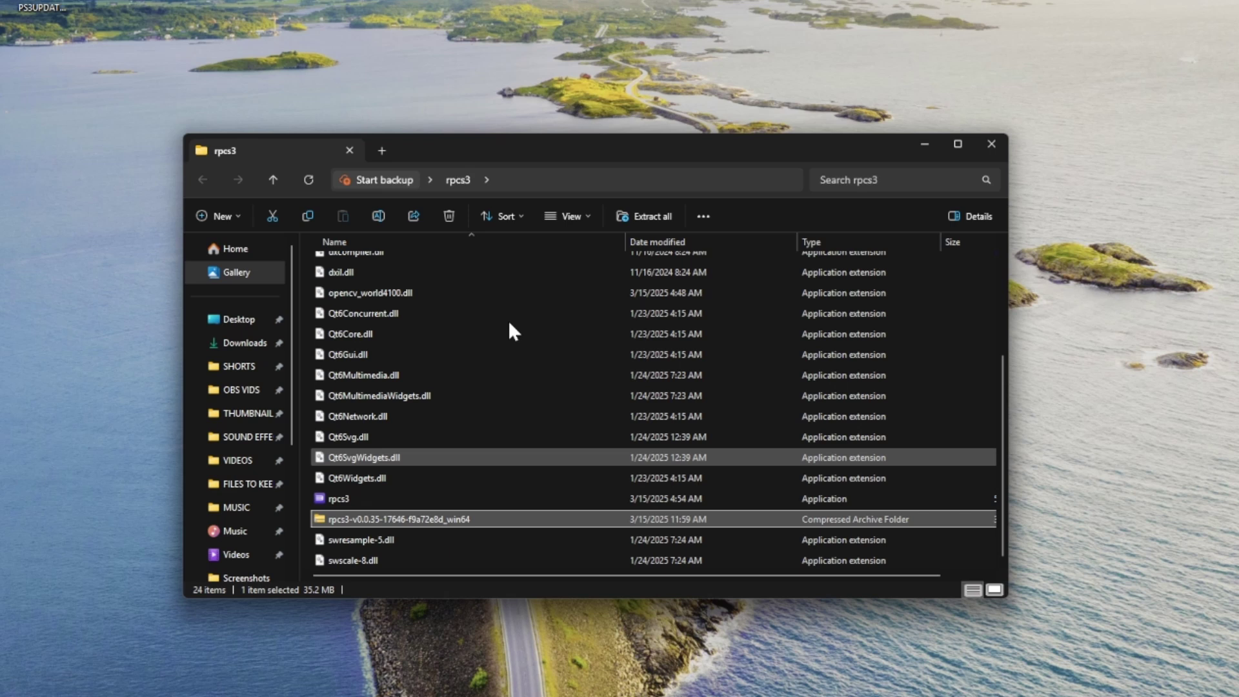
{"action": "scroll", "coordinate": [508, 321], "scroll_direction": "up", "scroll_amount": 4}
{"action": "scroll", "coordinate": [421, 361], "scroll_direction": "down", "scroll_amount": 4}
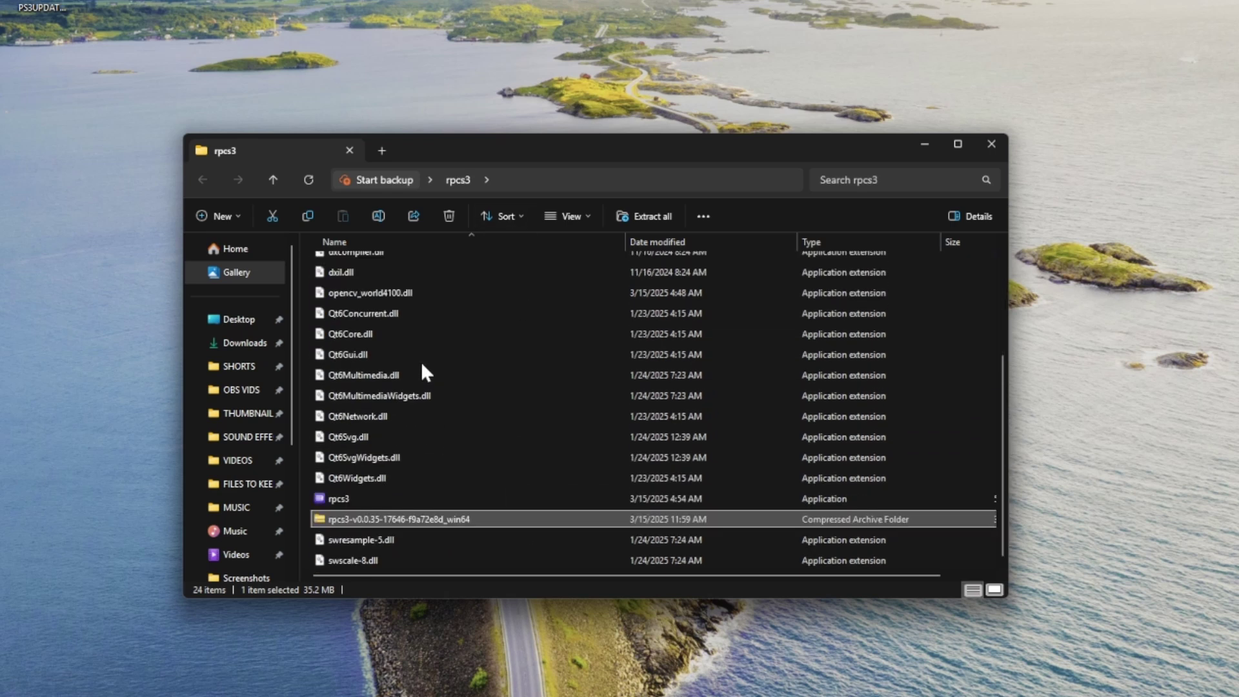
{"action": "left_click", "coordinate": [406, 501]}
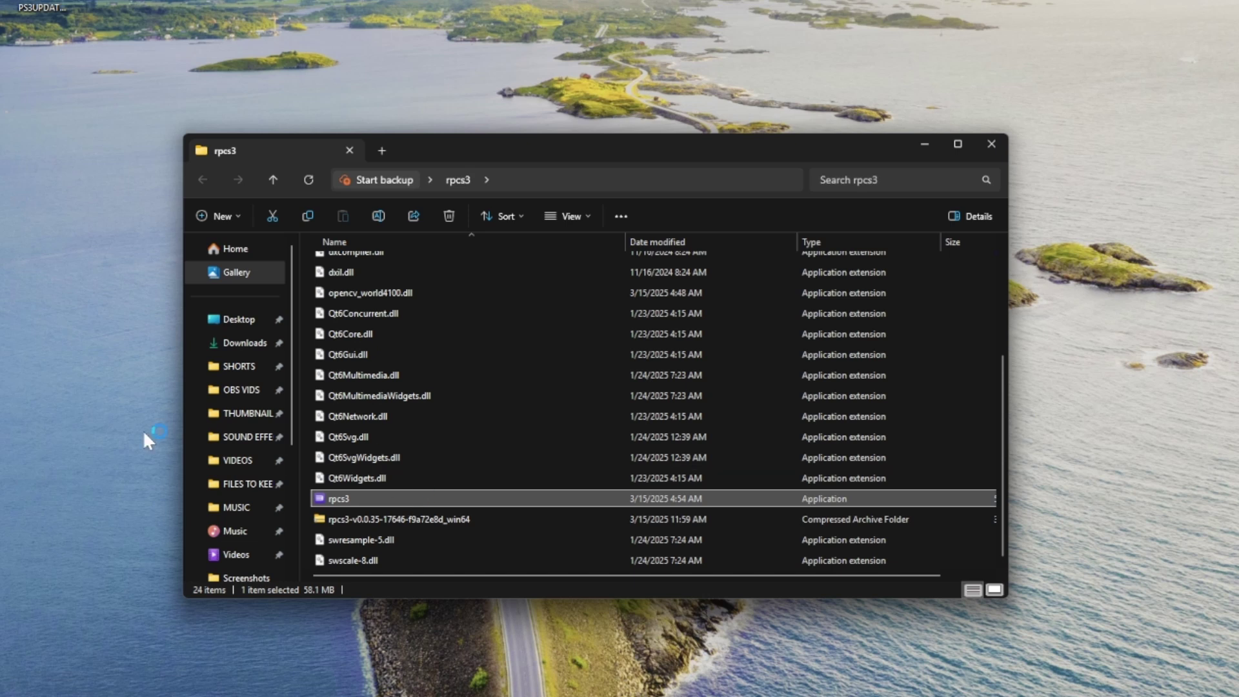
- Launch rpcs3, enable the desktop shortcut, confirm reading the Quickstart guide, and continue
{"action": "key", "text": "Return"}
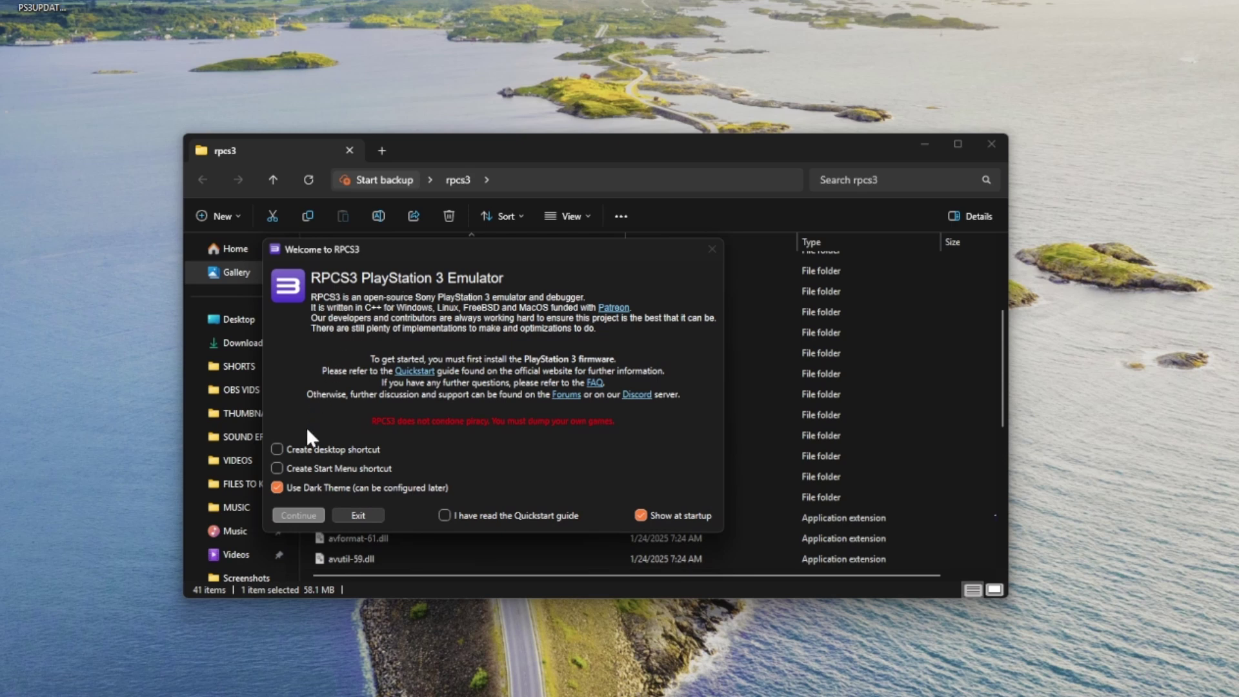
{"action": "left_click", "coordinate": [327, 448]}
{"action": "left_click", "coordinate": [511, 513]}
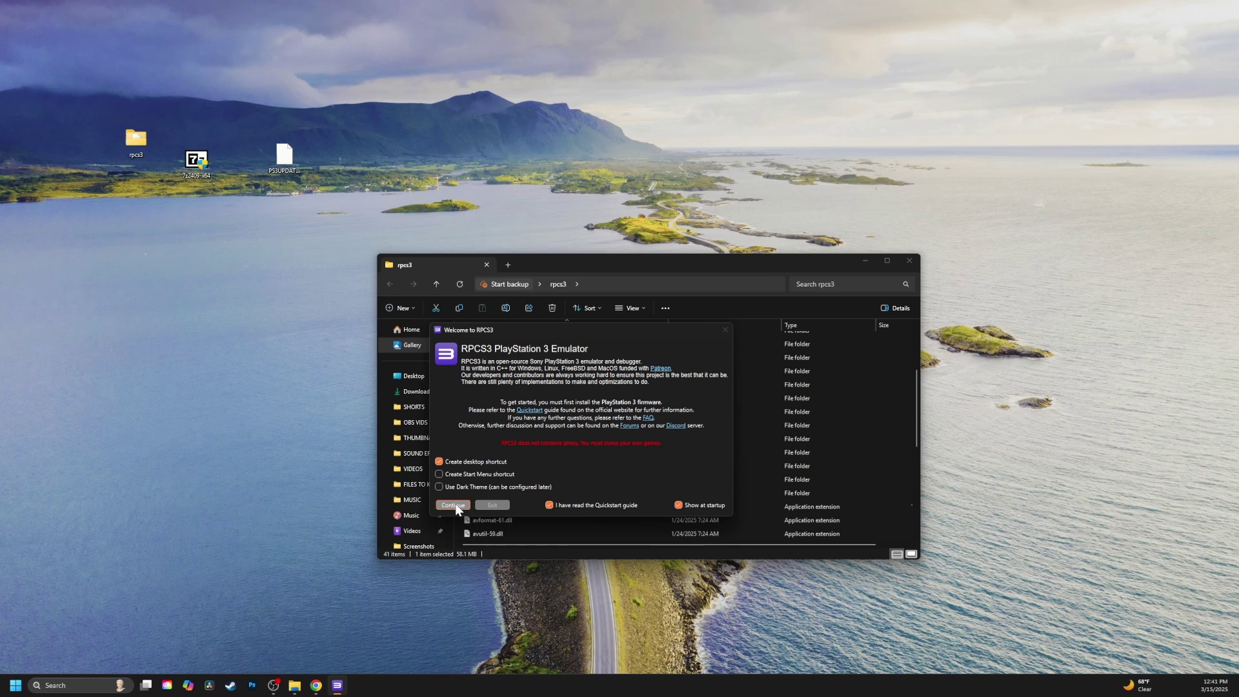
{"action": "left_click", "coordinate": [456, 505]}
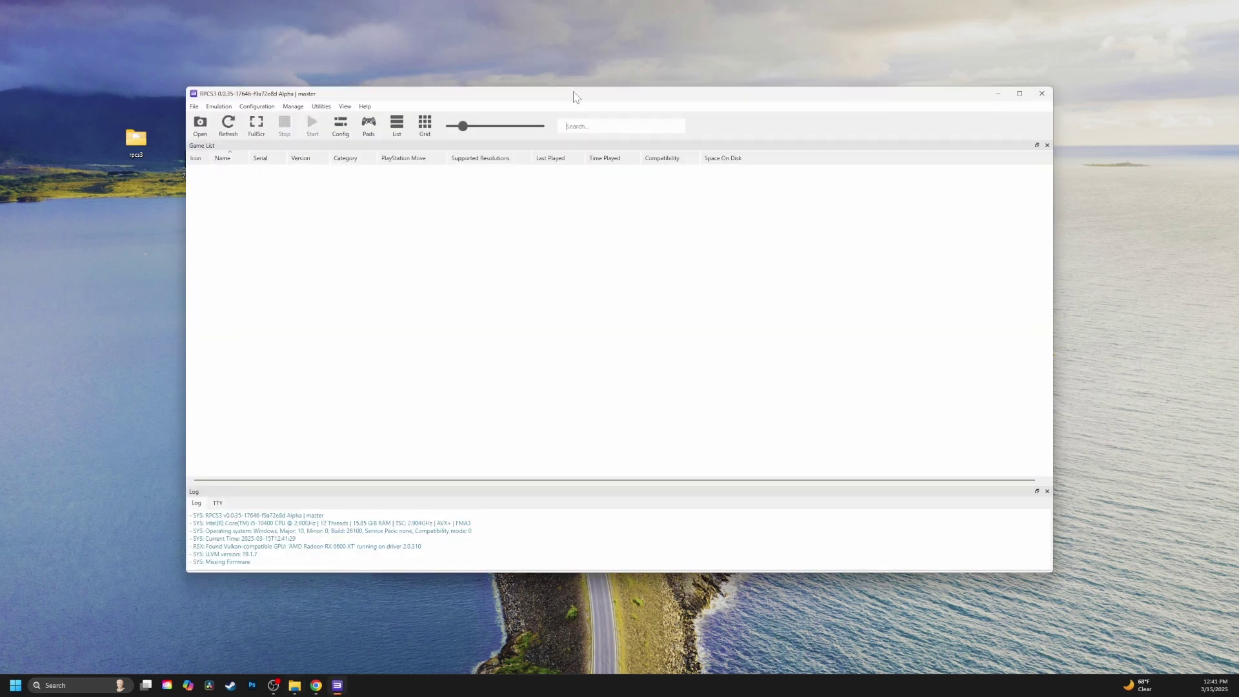
- Install firmware from PS3UPDAT.PUP on the Desktop, dismiss the failure message, and let modules compile
{"action": "left_click_drag", "start_coordinate": [572, 97], "coordinate": [565, 114]}
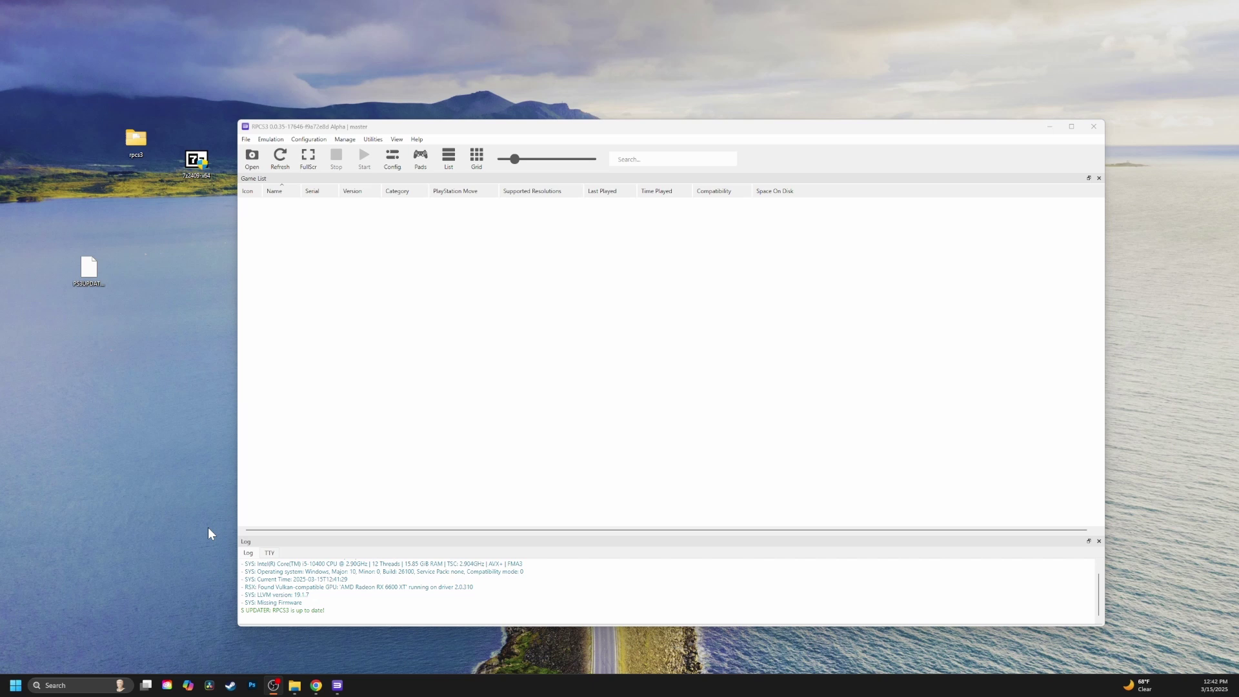
{"action": "left_click", "coordinate": [246, 140]}
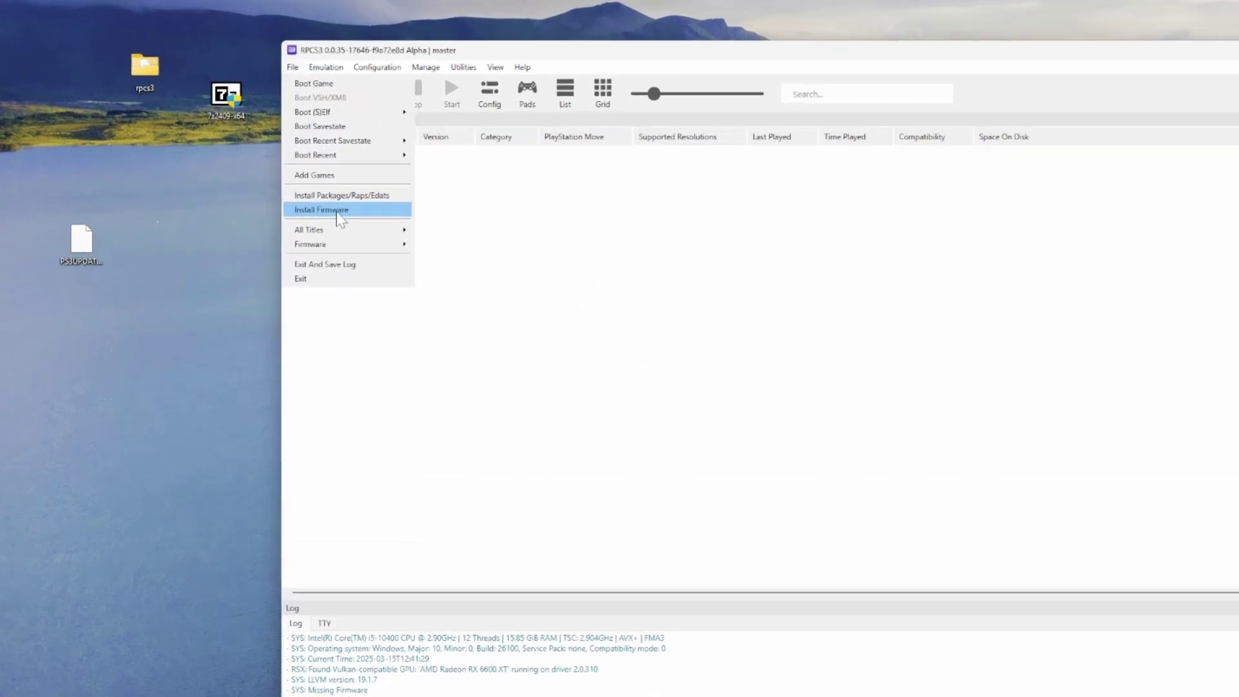
{"action": "left_click", "coordinate": [266, 245]}
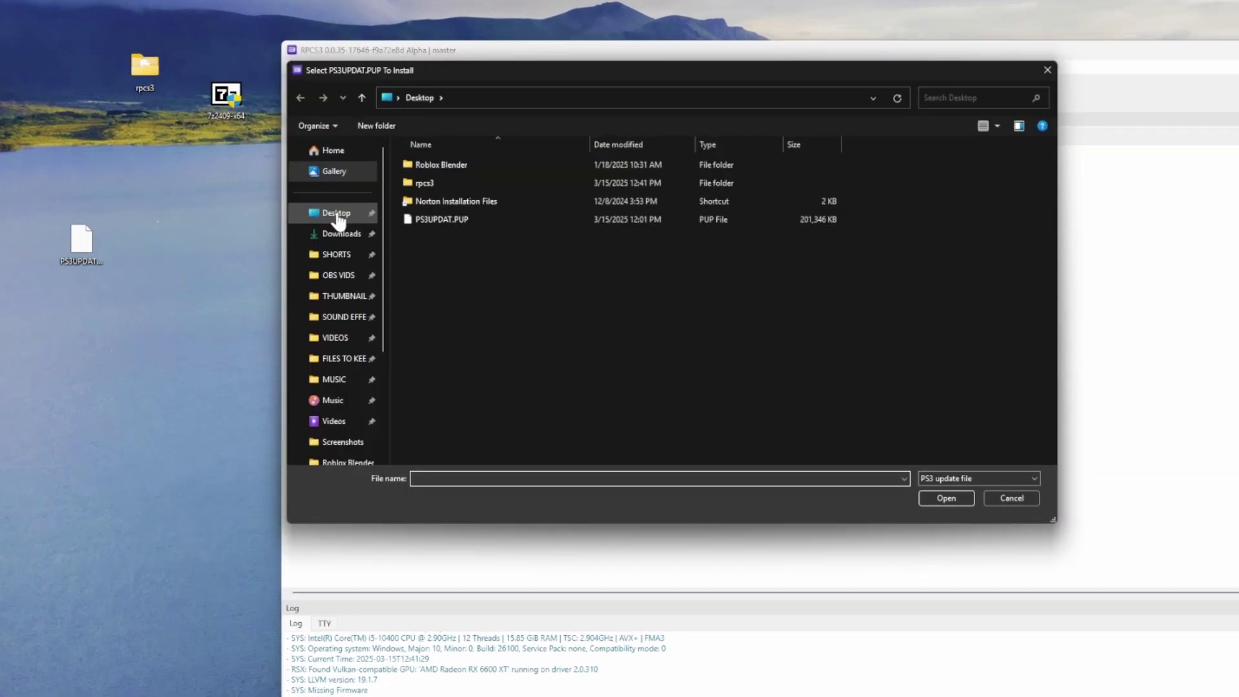
{"action": "left_click", "coordinate": [338, 213]}
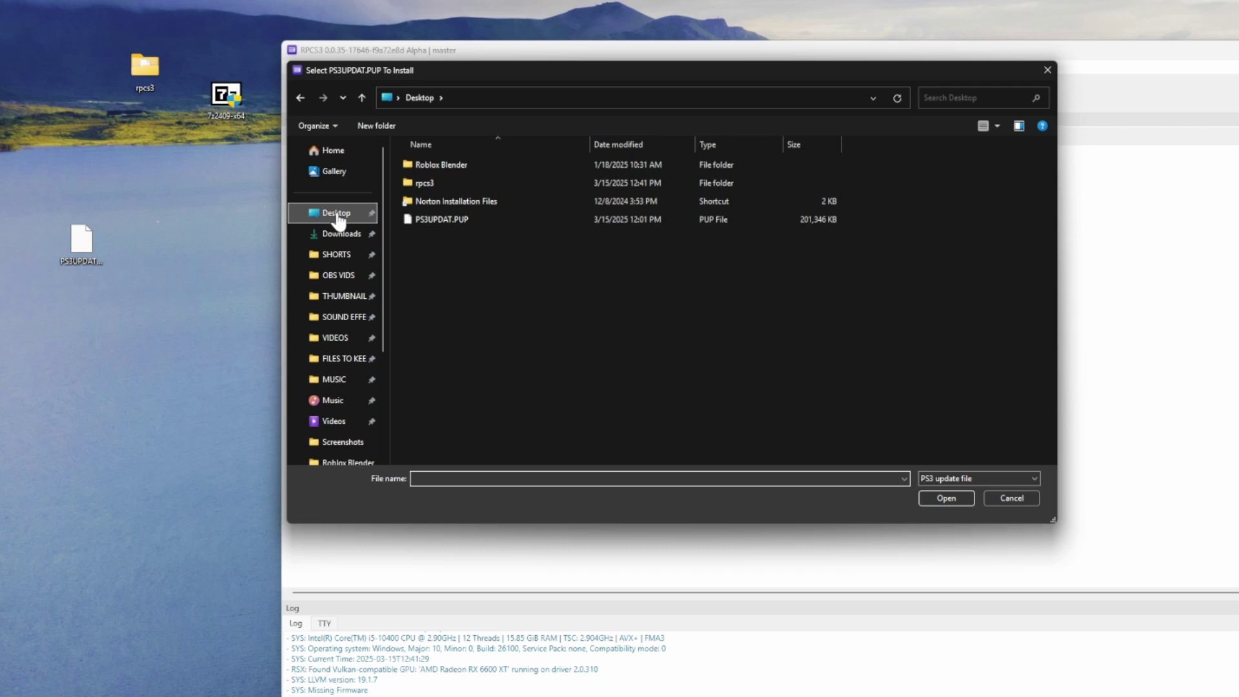
{"action": "left_click", "coordinate": [459, 222]}
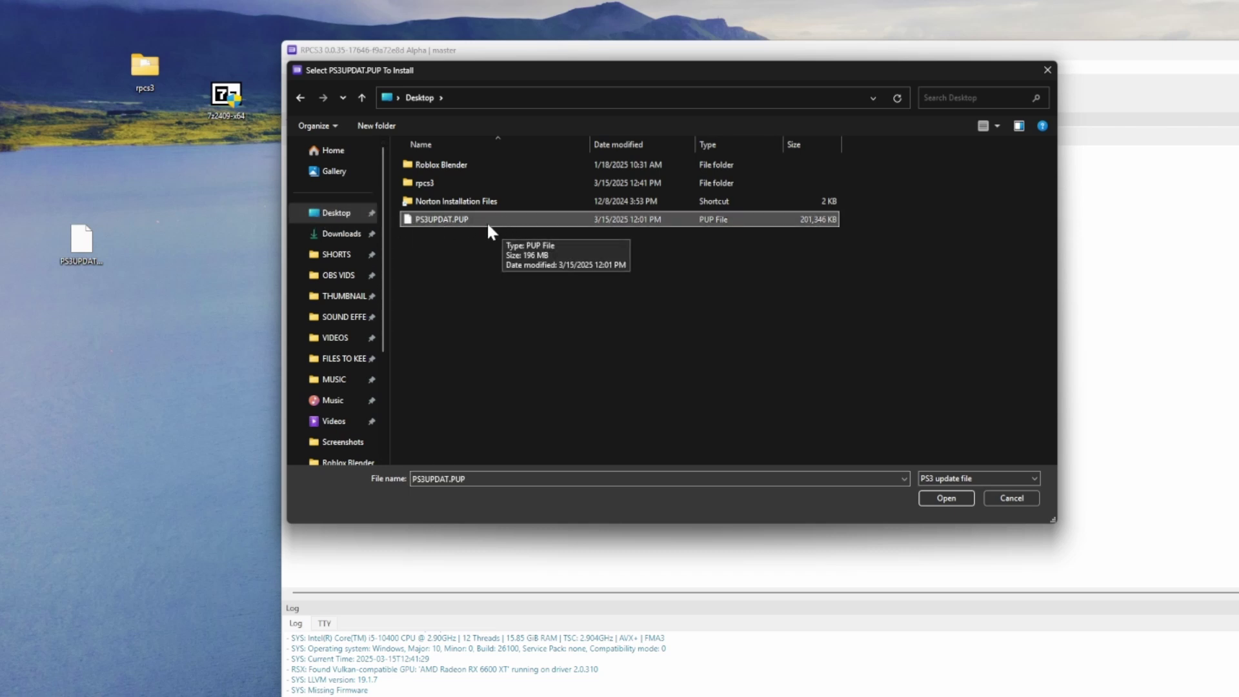
{"action": "double_click", "coordinate": [487, 222]}
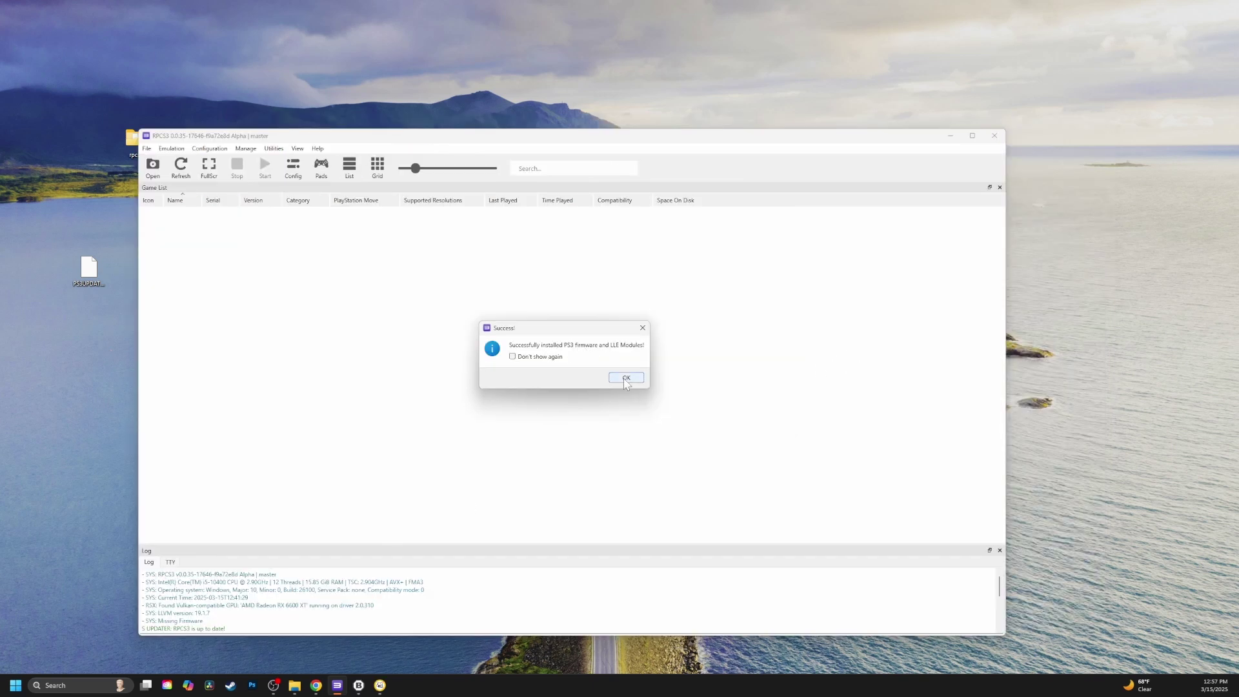
{"action": "left_click", "coordinate": [620, 377]}
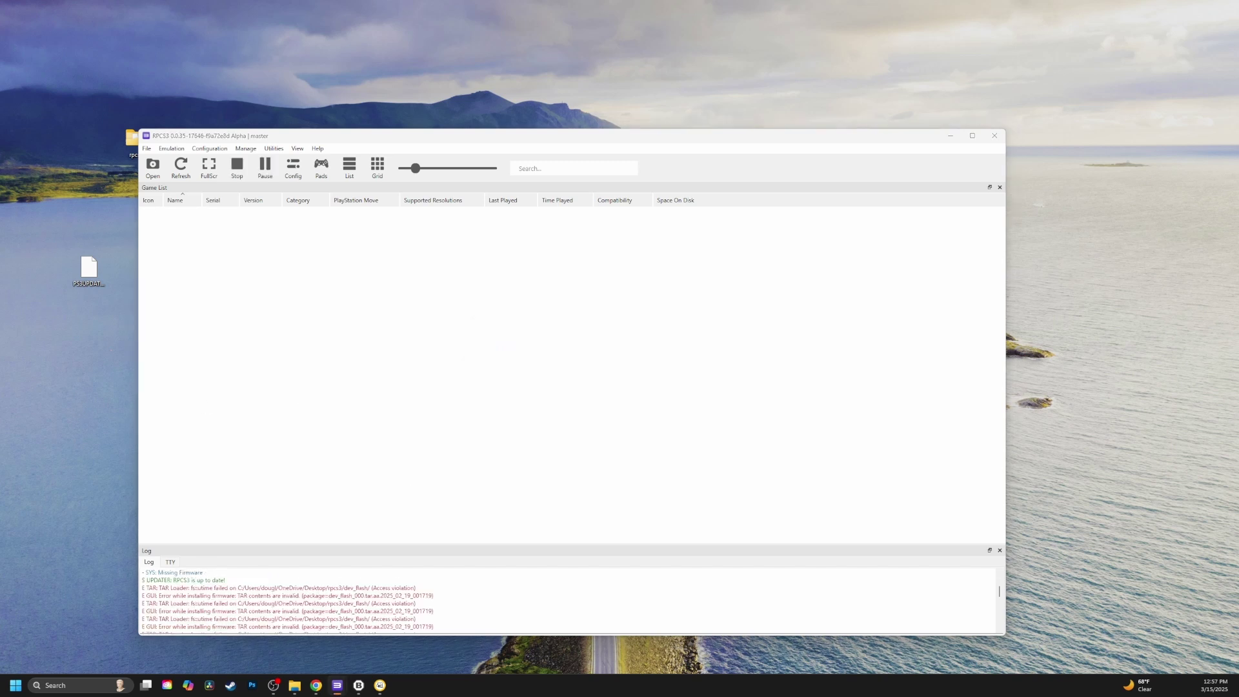
{"action": "left_click_drag", "start_coordinate": [560, 234], "coordinate": [675, 240]}
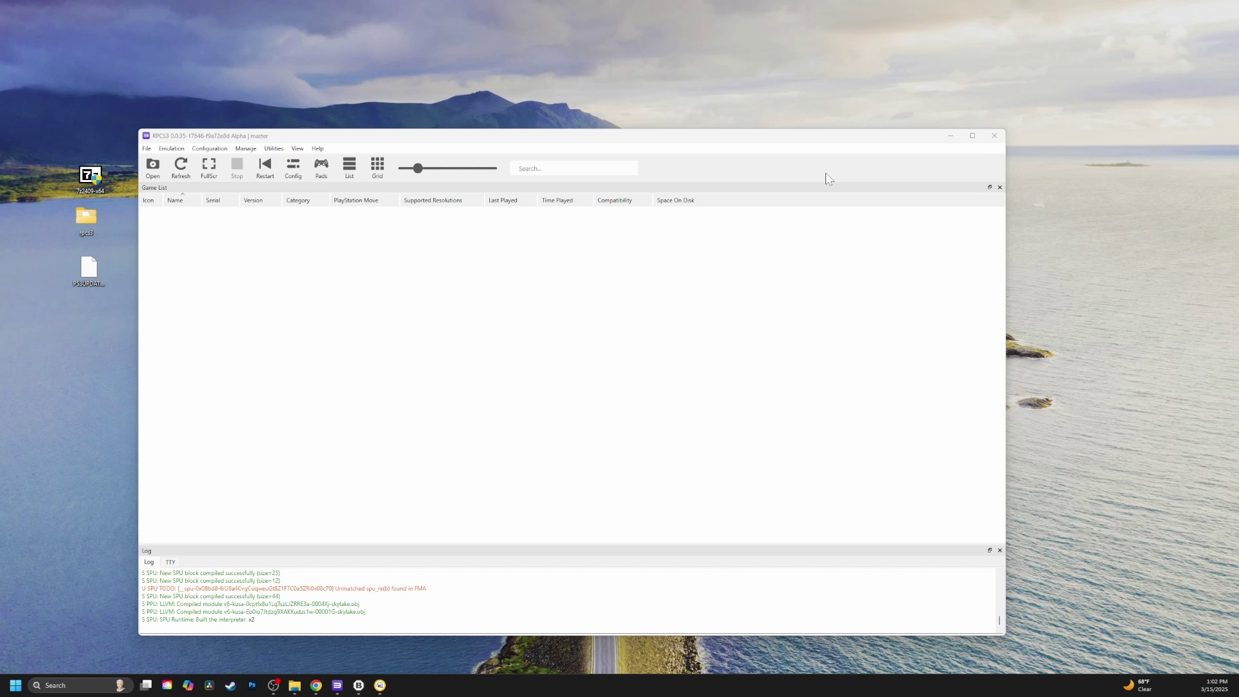
- Minimize RPCS3 and extract the LittleBigPlanet 3 archive on the desktop with 7-Zip
{"action": "left_click", "coordinate": [950, 136]}
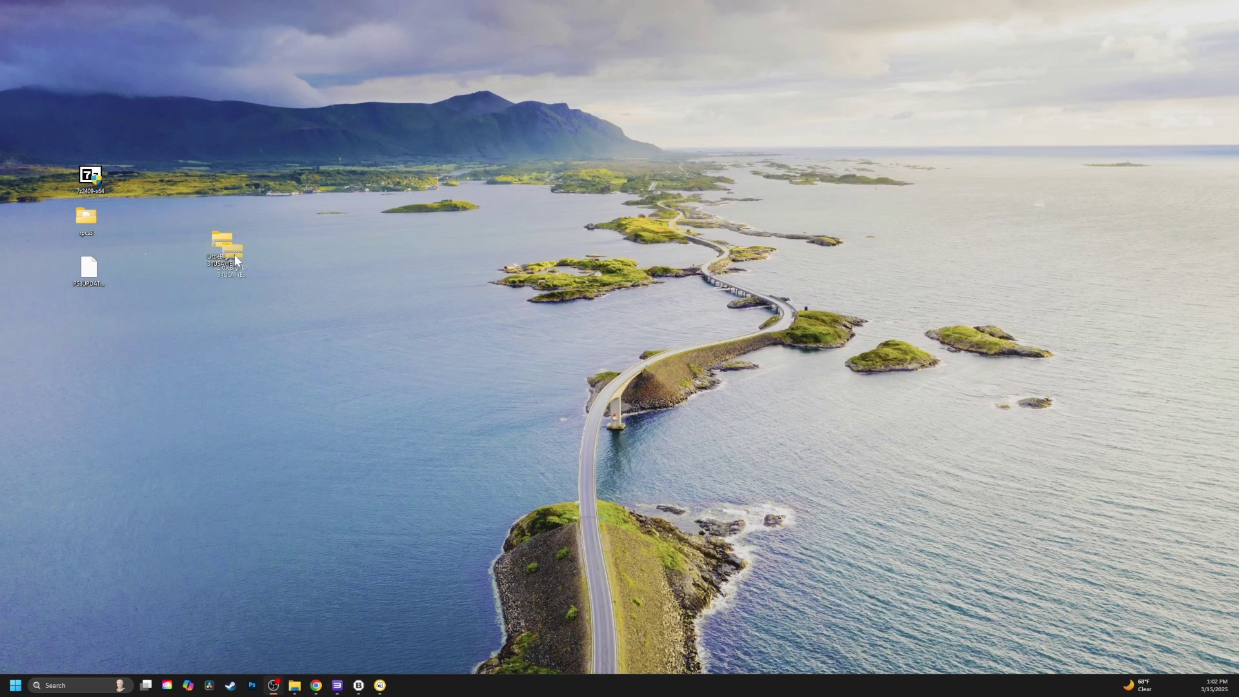
{"action": "left_click_drag", "start_coordinate": [251, 241], "coordinate": [252, 243]}
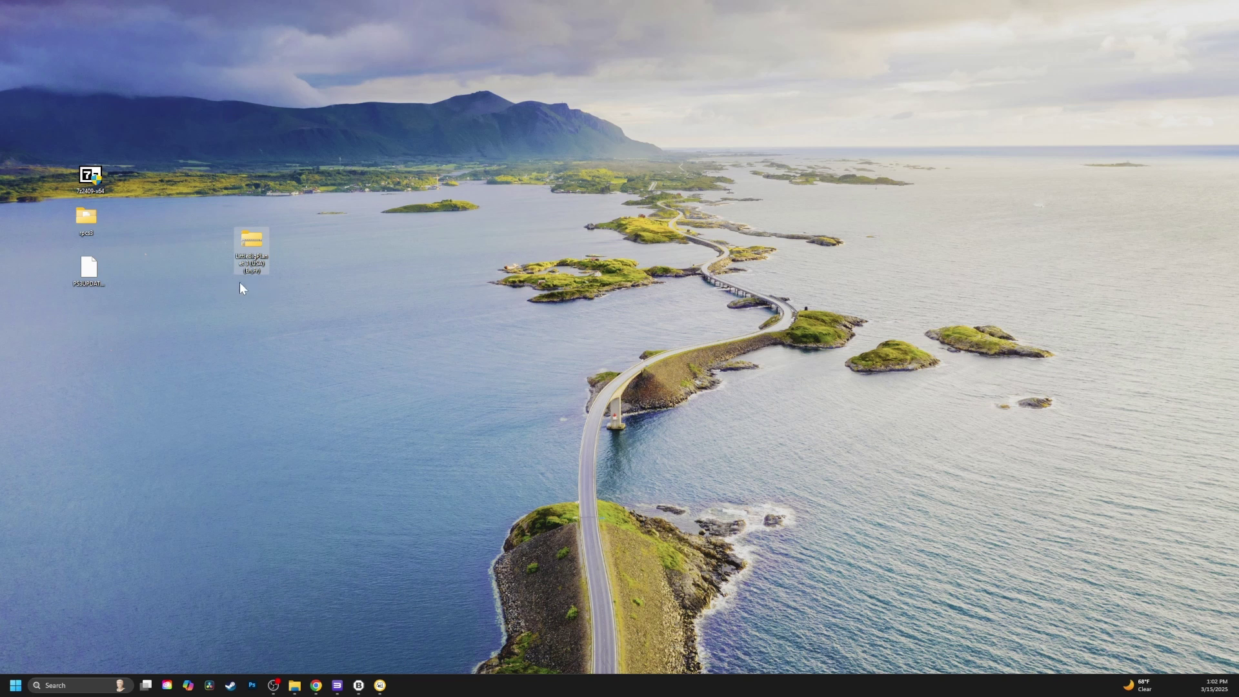
{"action": "right_click", "coordinate": [250, 250]}
{"action": "left_click", "coordinate": [281, 444]}
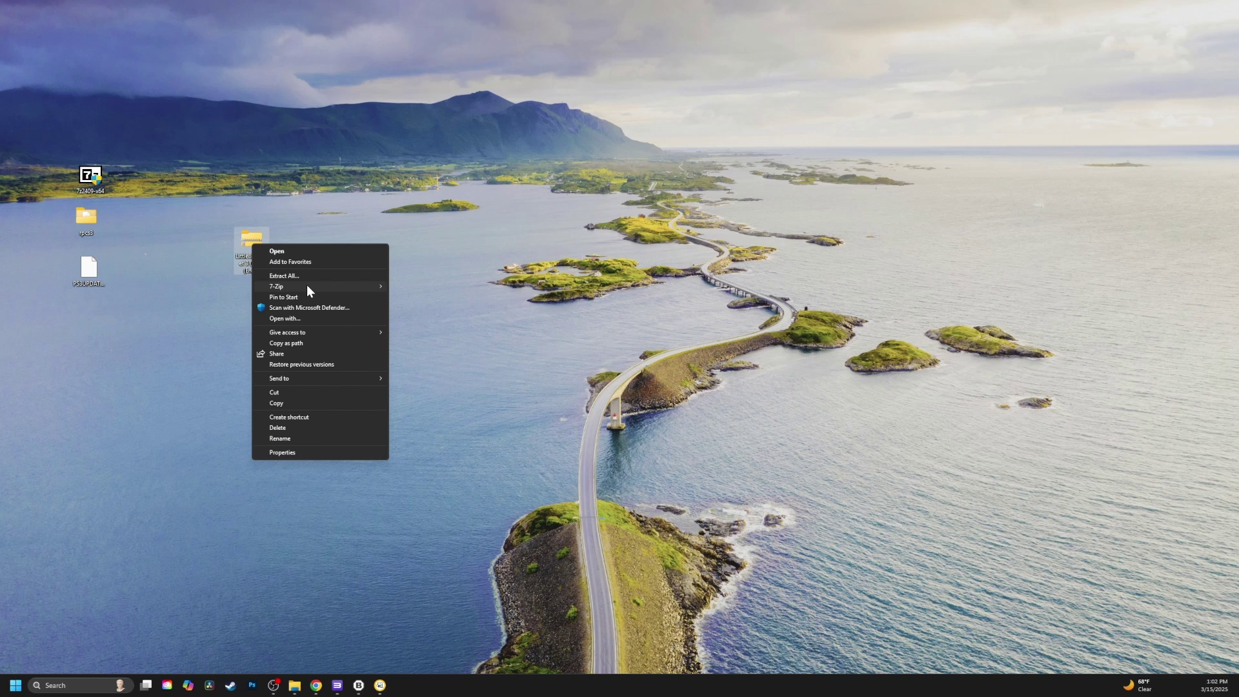
{"action": "mouse_move", "coordinate": [290, 286]}
{"action": "left_click", "coordinate": [417, 319]}
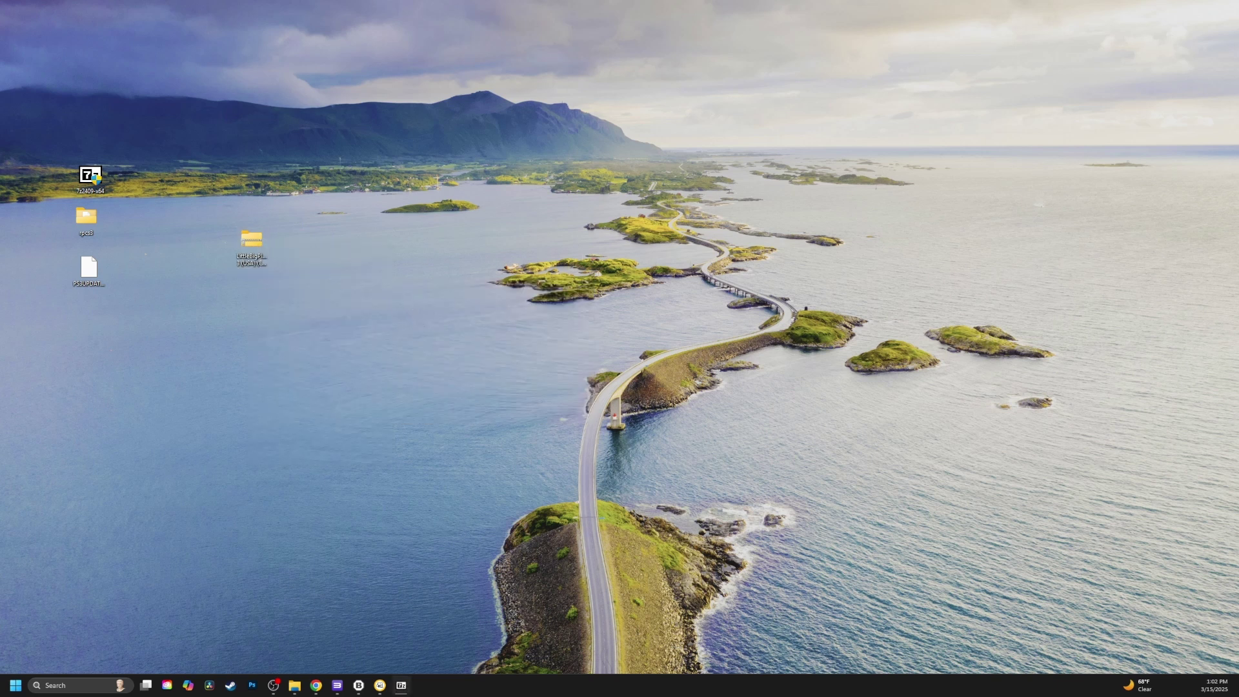
{"action": "left_click_drag", "start_coordinate": [272, 351], "coordinate": [473, 239]}
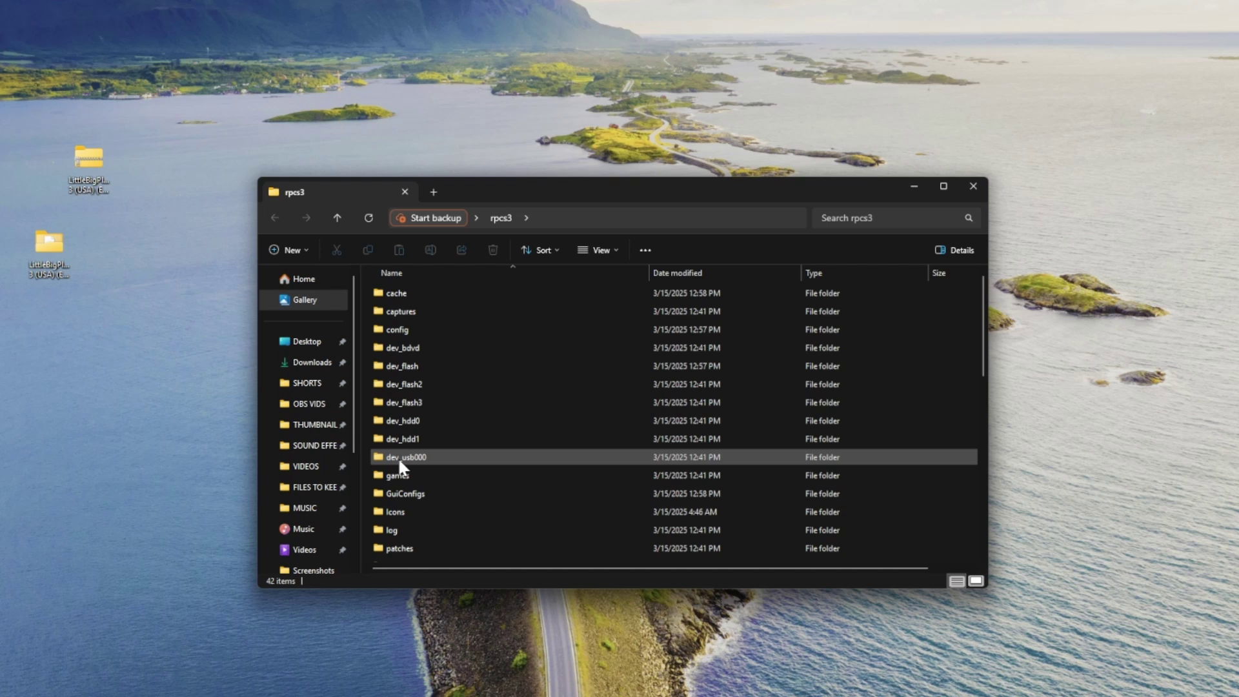
- Open rpcs3's games folder and drag the LittleBigPlanet 3 folder into it
{"action": "left_click", "coordinate": [400, 475]}
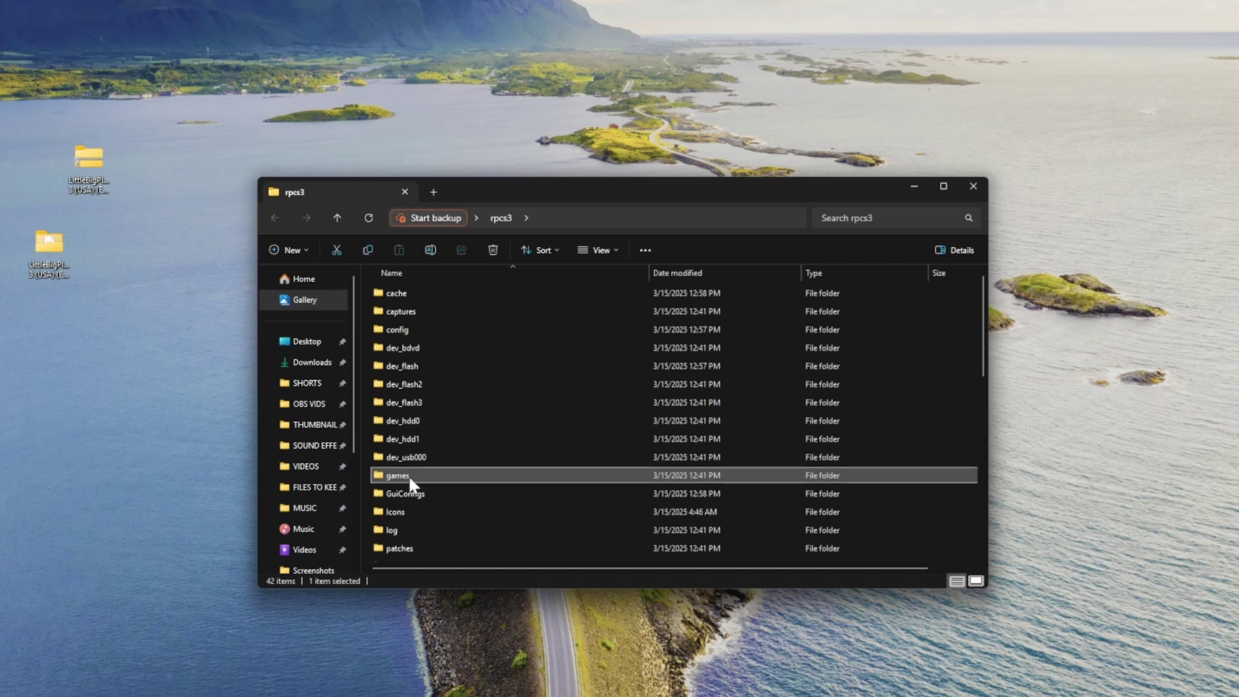
{"action": "double_click", "coordinate": [409, 474]}
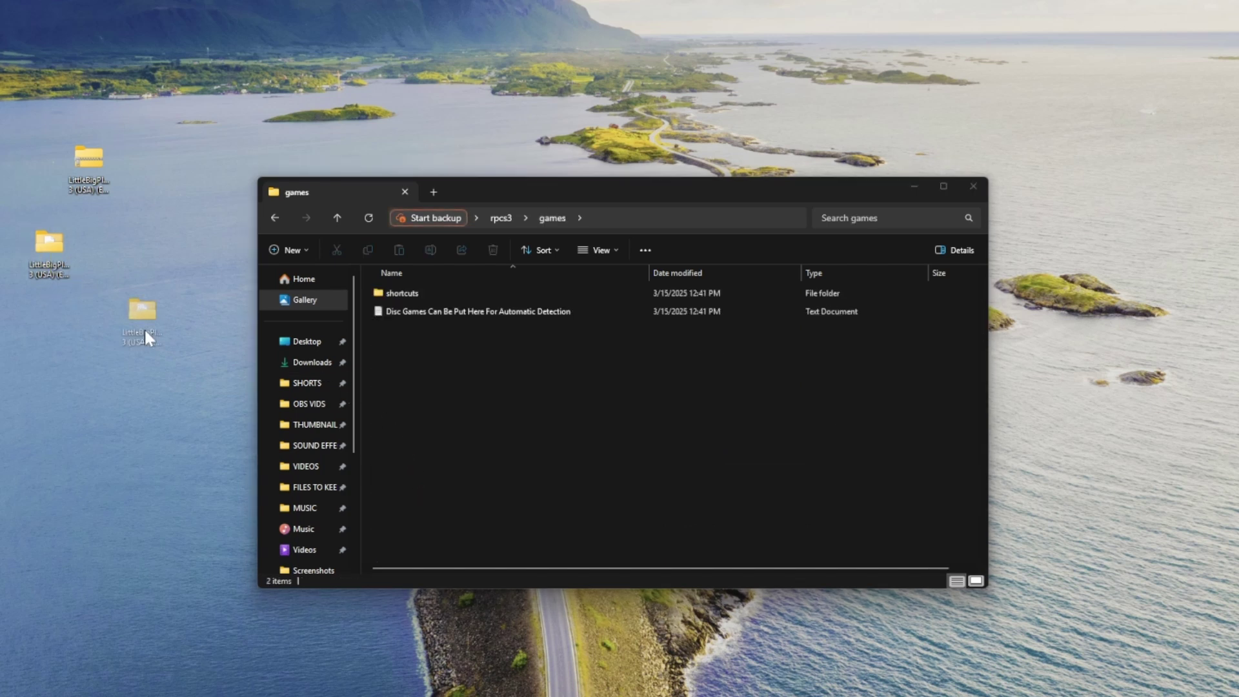
{"action": "left_click_drag", "start_coordinate": [50, 247], "coordinate": [433, 351]}
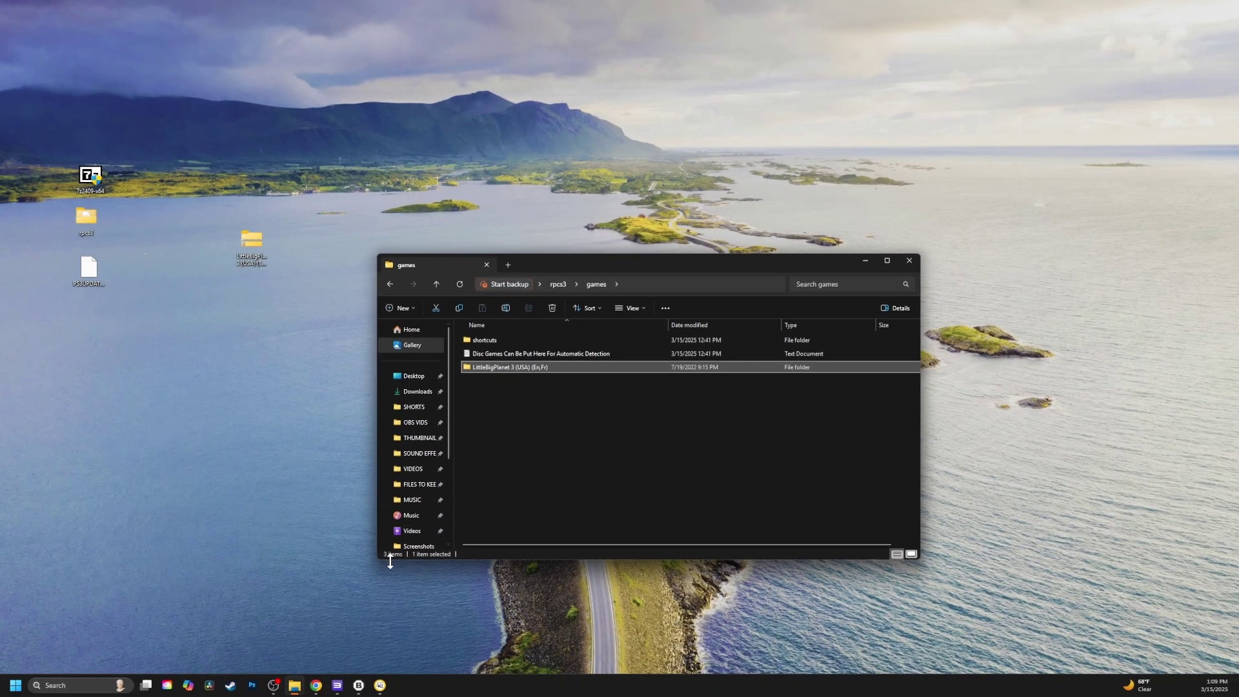
- Add the LittleBigPlanet 3 (USA) (En,Fr) folder from rpcs3\games to RPCS3's game list
{"action": "left_click", "coordinate": [339, 685]}
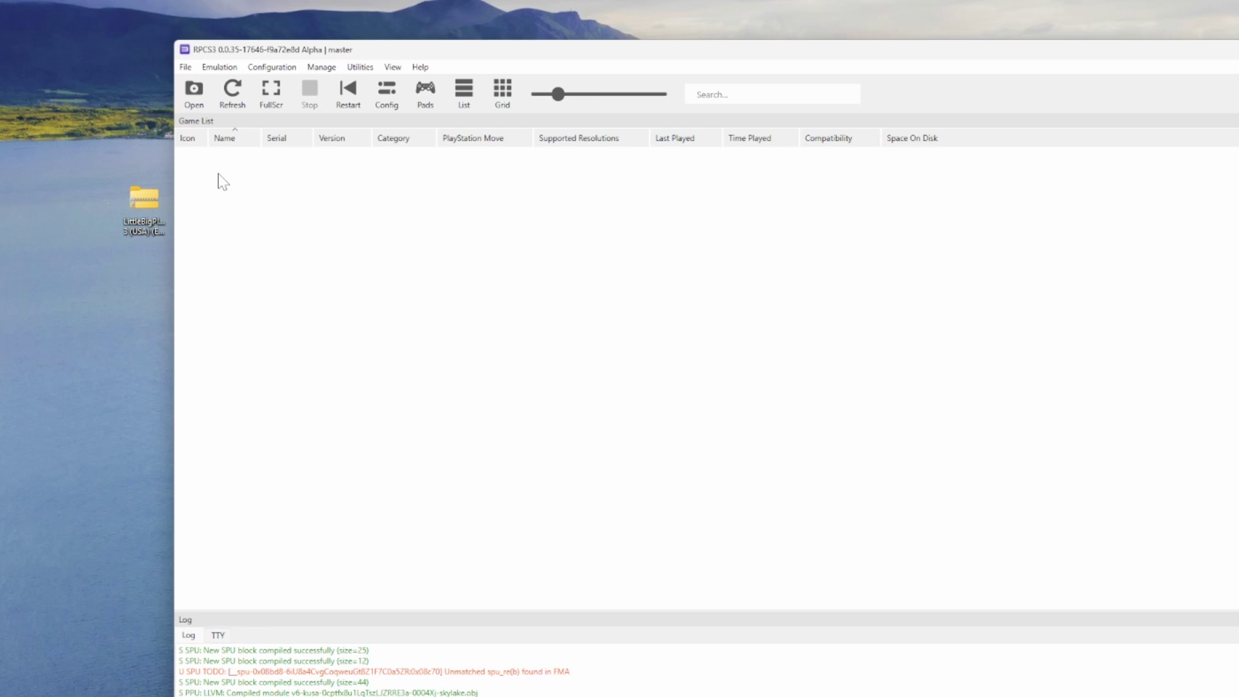
{"action": "left_click", "coordinate": [184, 67]}
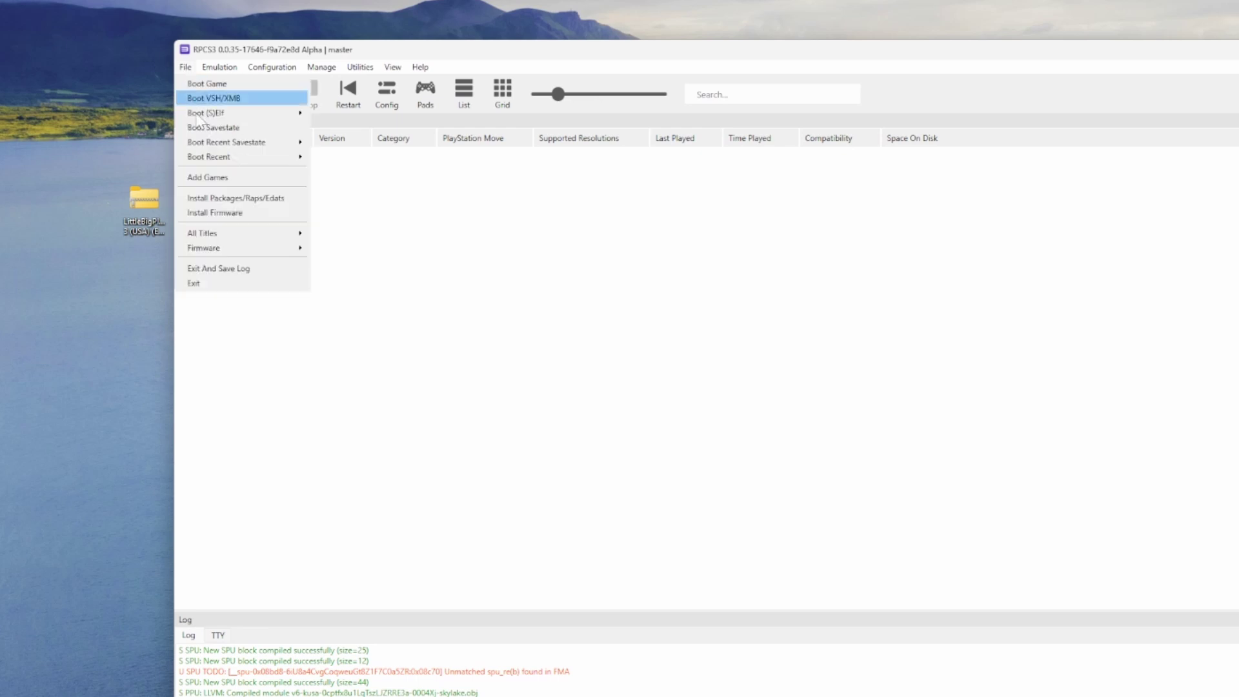
{"action": "left_click", "coordinate": [216, 177]}
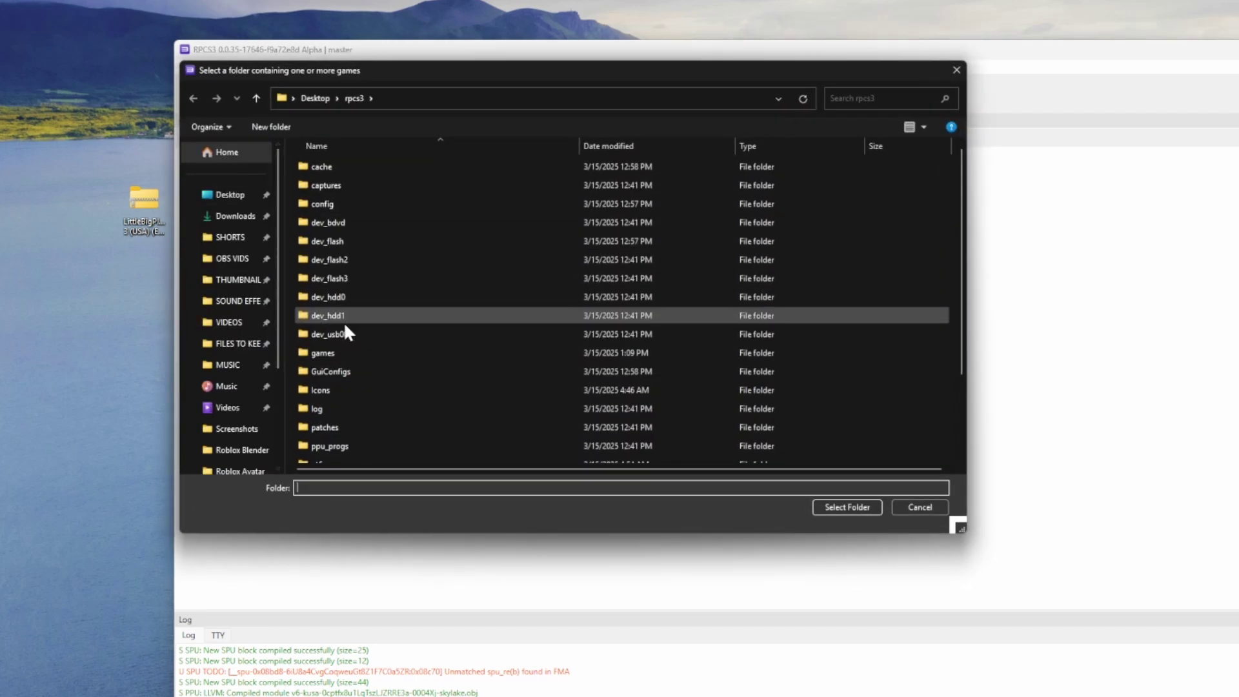
{"action": "double_click", "coordinate": [323, 353]}
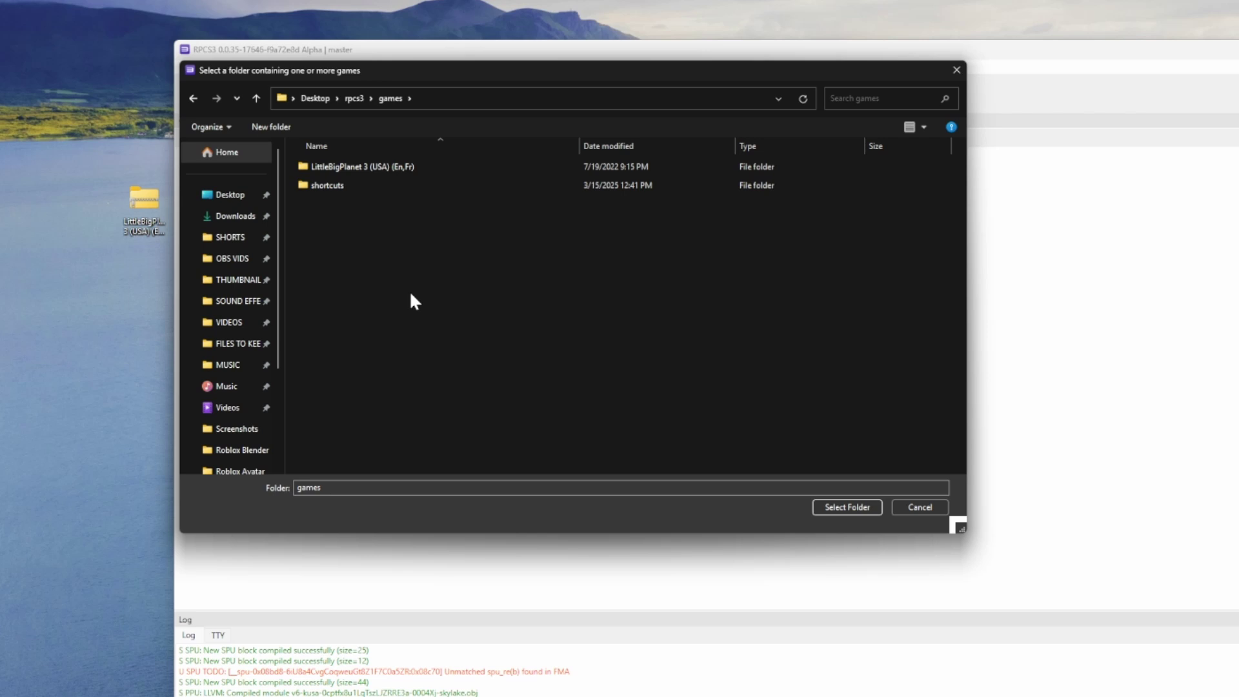
{"action": "left_click", "coordinate": [407, 167]}
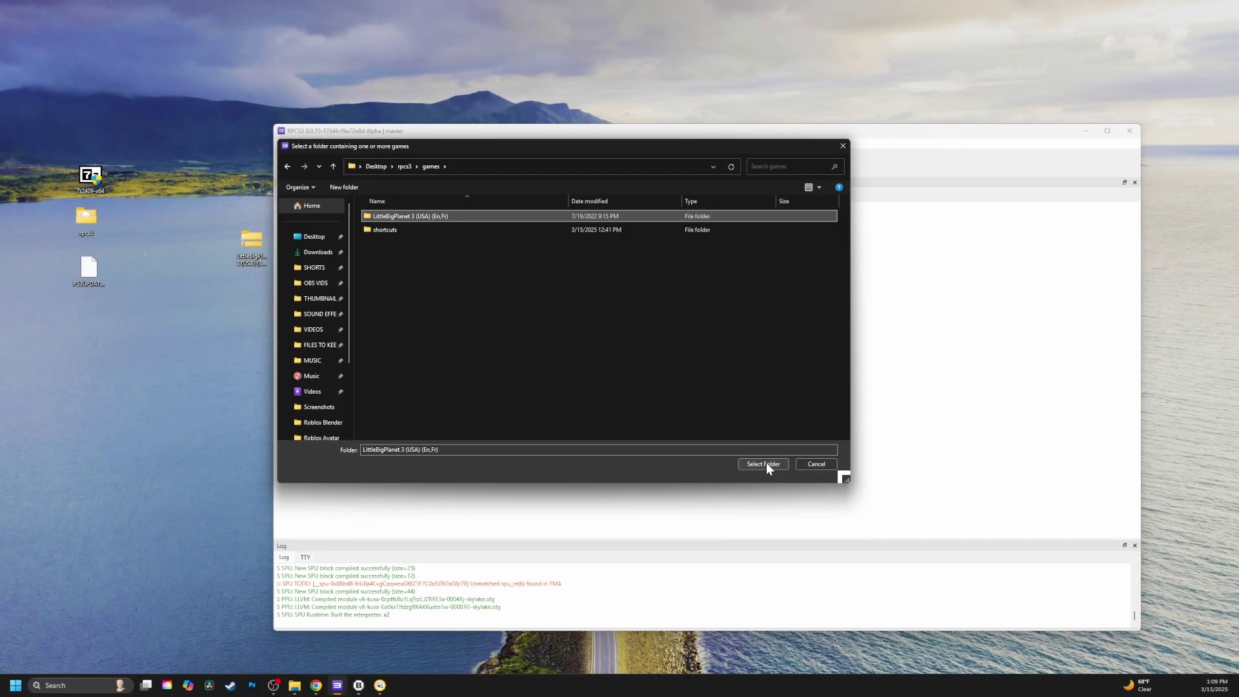
{"action": "left_click", "coordinate": [766, 461]}
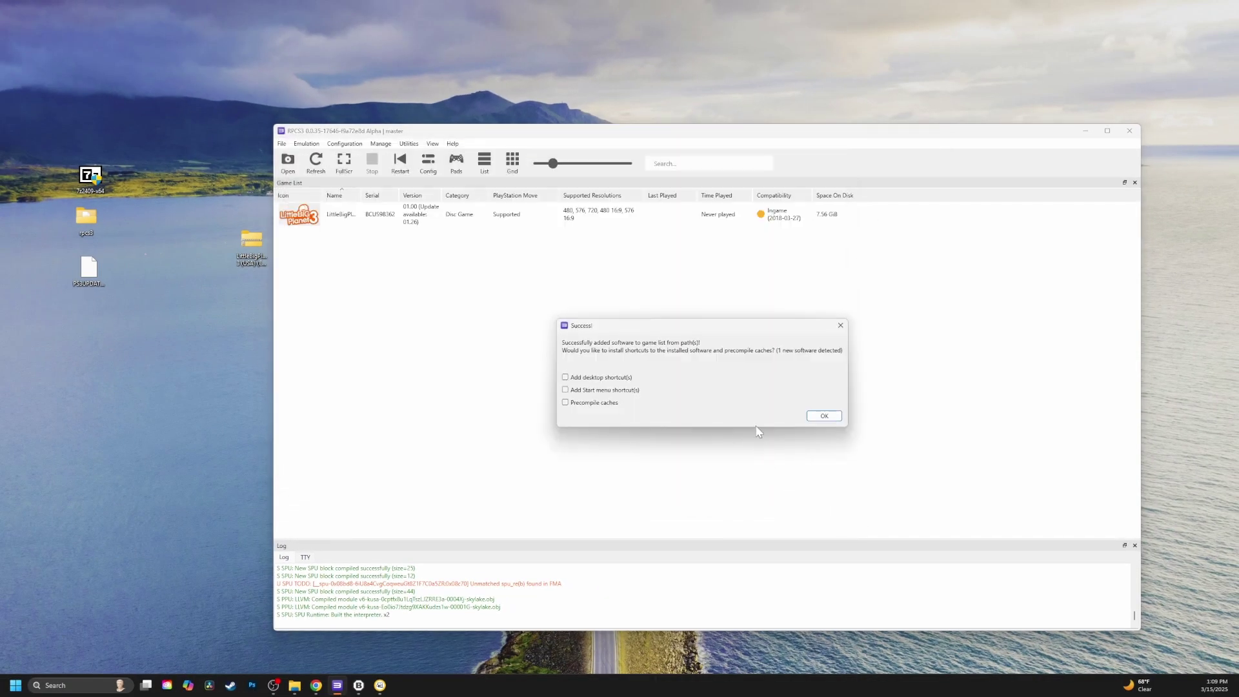
{"action": "left_click", "coordinate": [824, 416]}
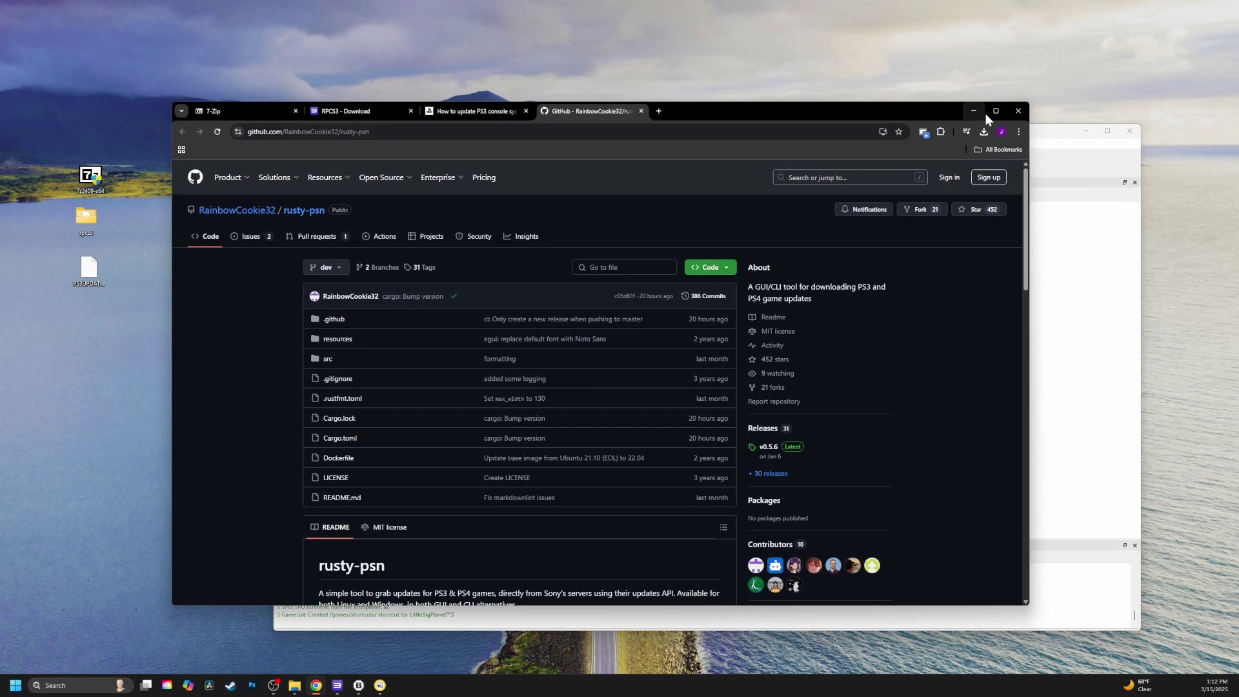
- Download rusty-psn-egui-windows.zip from the v0.5.6 release assets on GitHub
{"action": "left_click", "coordinate": [985, 114]}
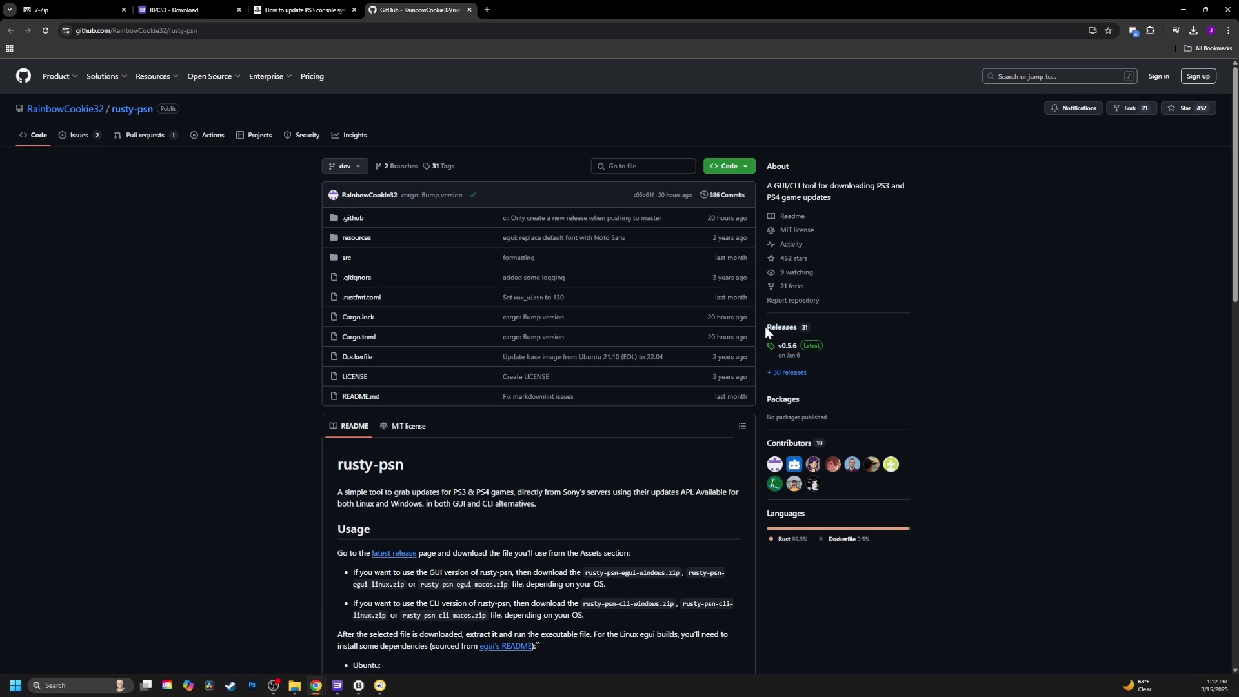
{"action": "left_click", "coordinate": [782, 329]}
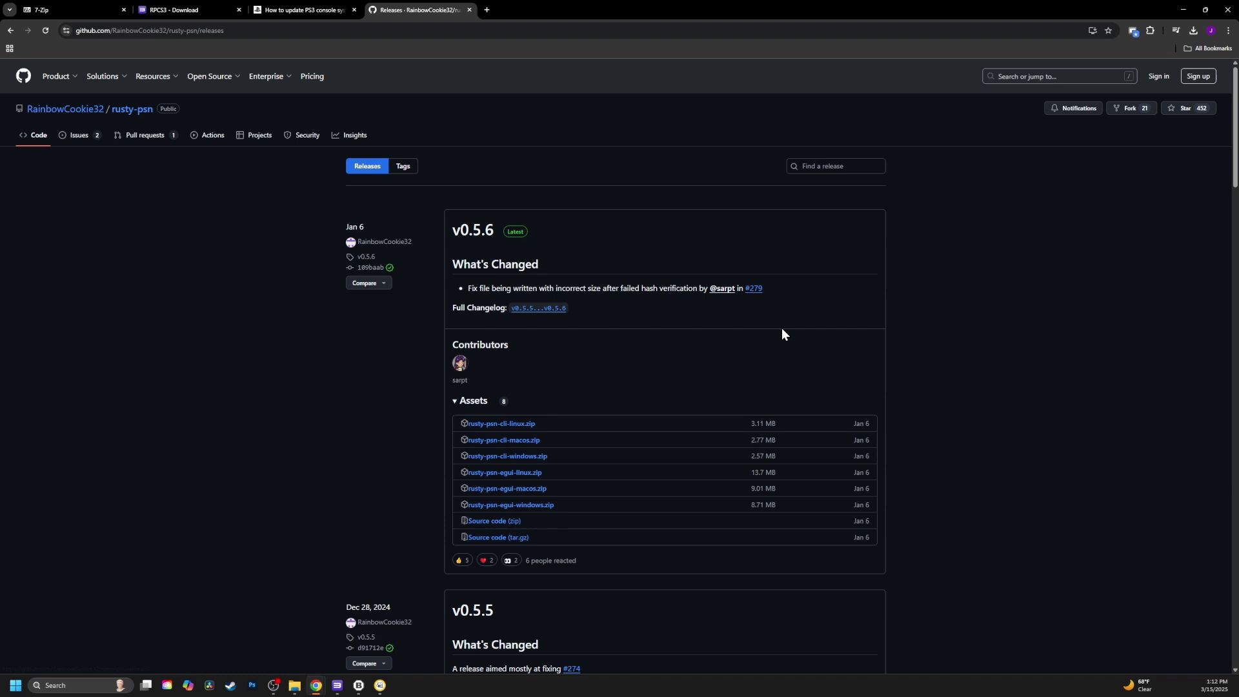
{"action": "scroll", "coordinate": [580, 354], "scroll_direction": "down", "scroll_amount": 1}
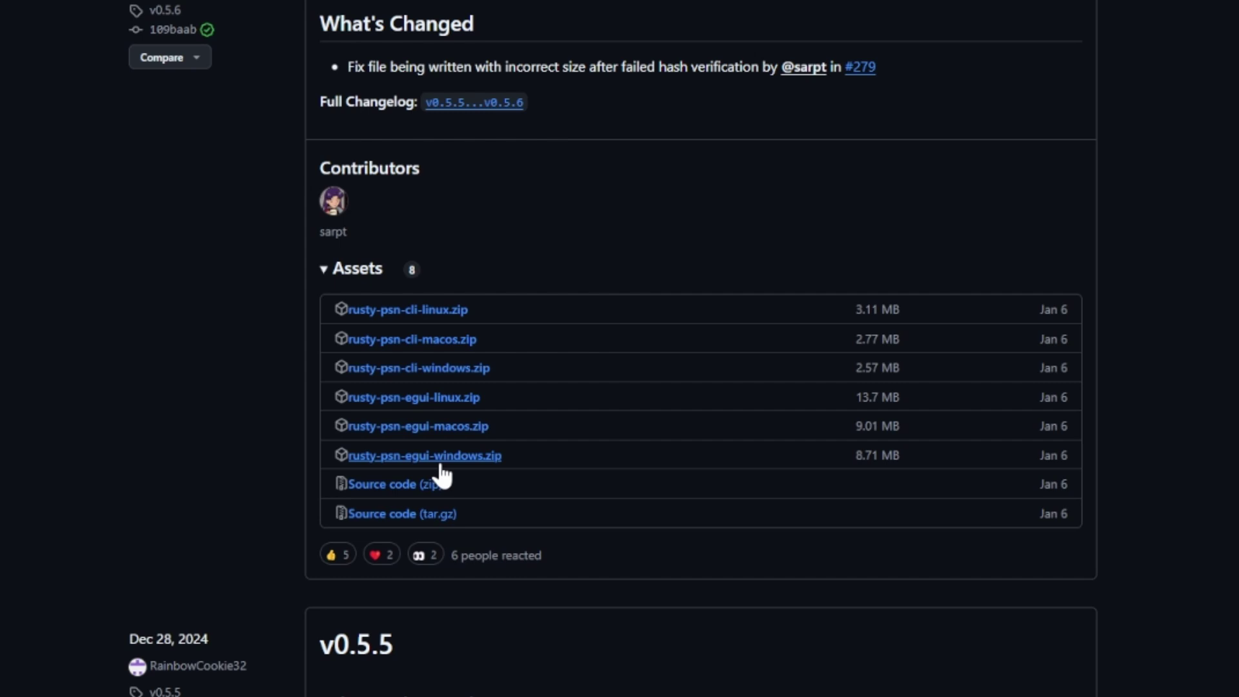
{"action": "left_click", "coordinate": [425, 455]}
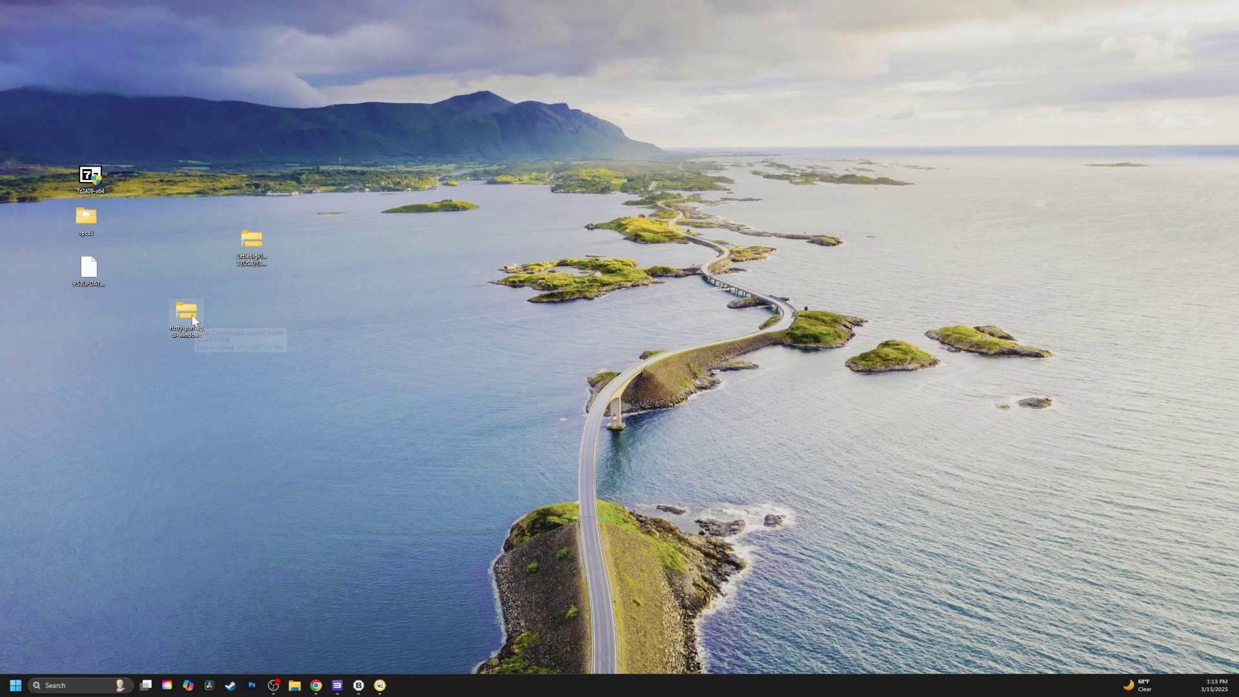
- Move the rusty-psn zip archive into the rpcs3 folder
{"action": "left_click", "coordinate": [85, 230]}
{"action": "double_click", "coordinate": [85, 231]}
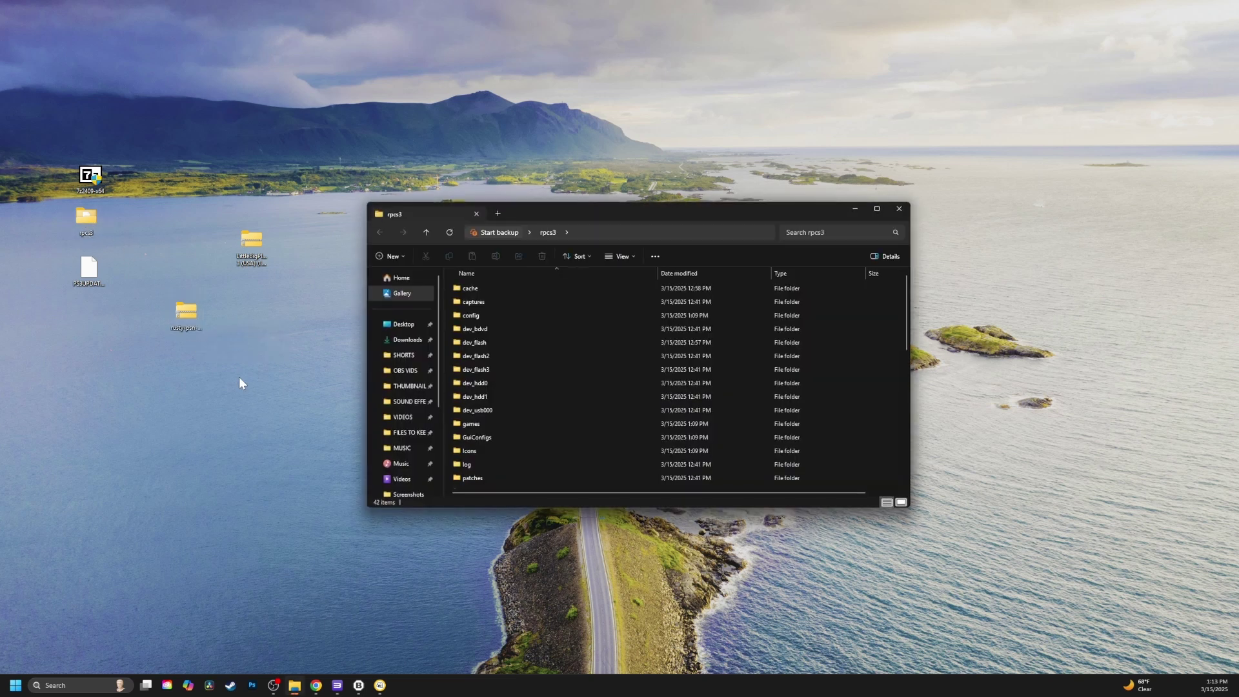
{"action": "scroll", "coordinate": [629, 387], "scroll_direction": "down", "scroll_amount": 5}
{"action": "left_click_drag", "start_coordinate": [184, 312], "coordinate": [883, 490]}
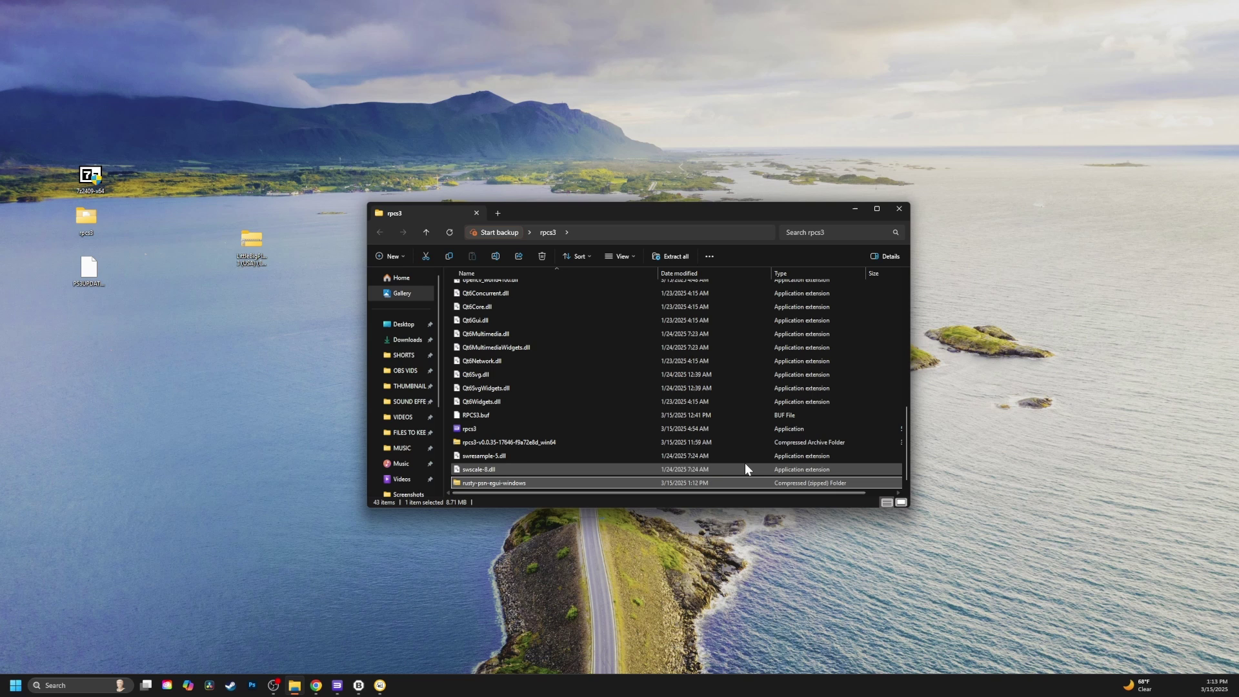
- Extract the rusty-psn archive in place with 7-Zip and launch rusty-psn.exe
{"action": "right_click", "coordinate": [520, 481]}
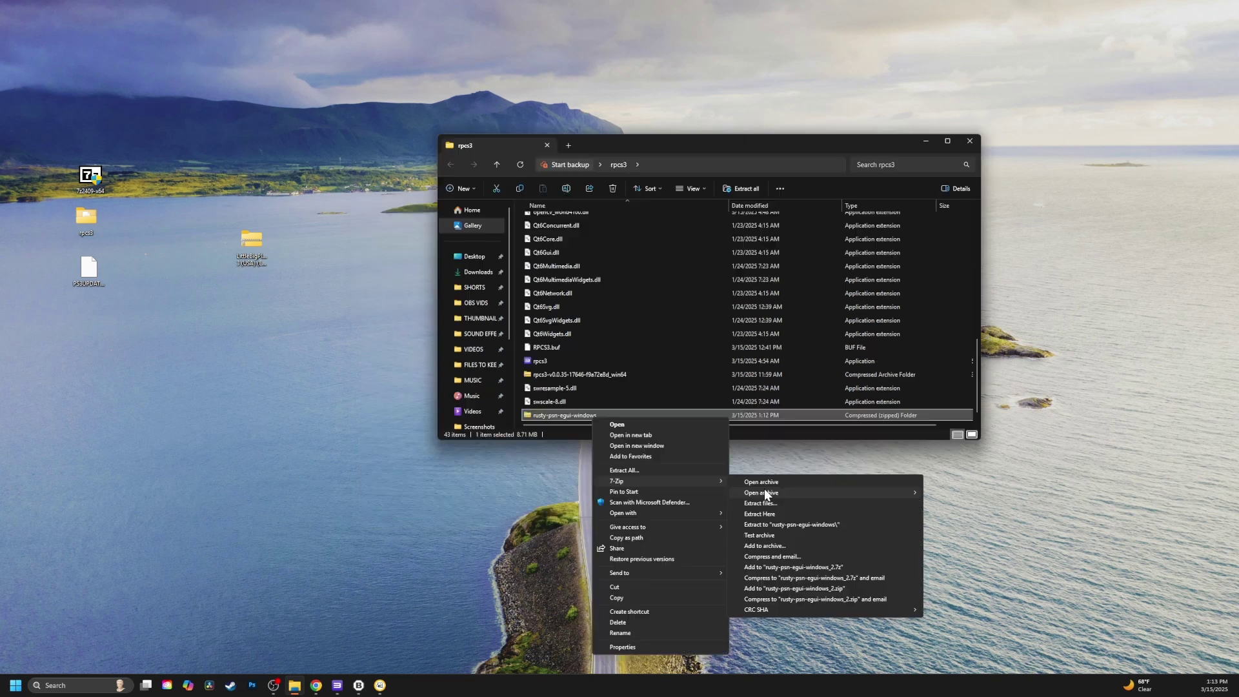
{"action": "left_click", "coordinate": [760, 512]}
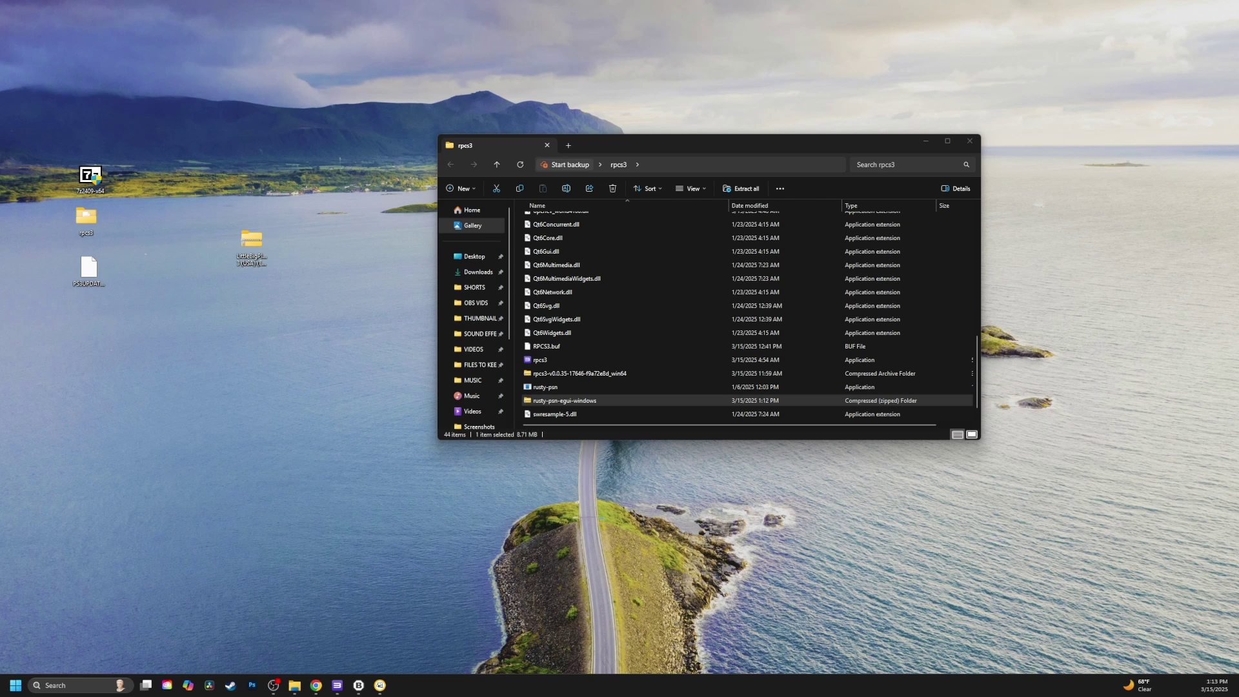
{"action": "double_click", "coordinate": [579, 386]}
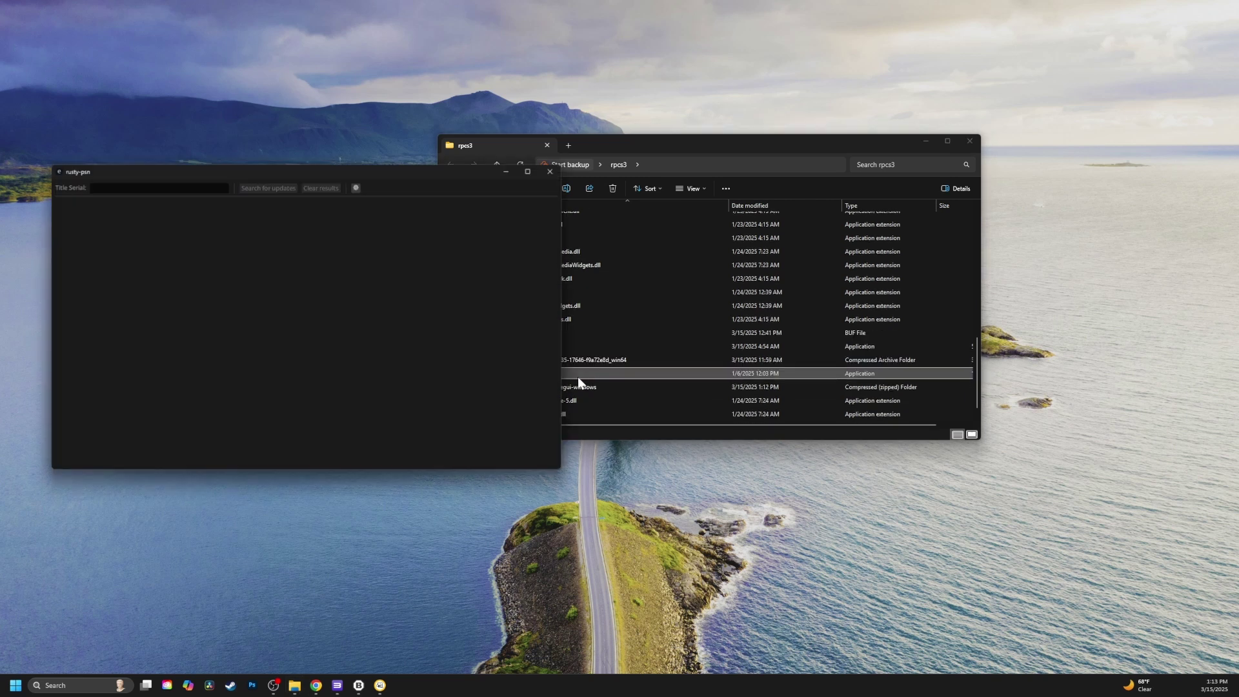
{"action": "left_click_drag", "start_coordinate": [396, 170], "coordinate": [461, 198]}
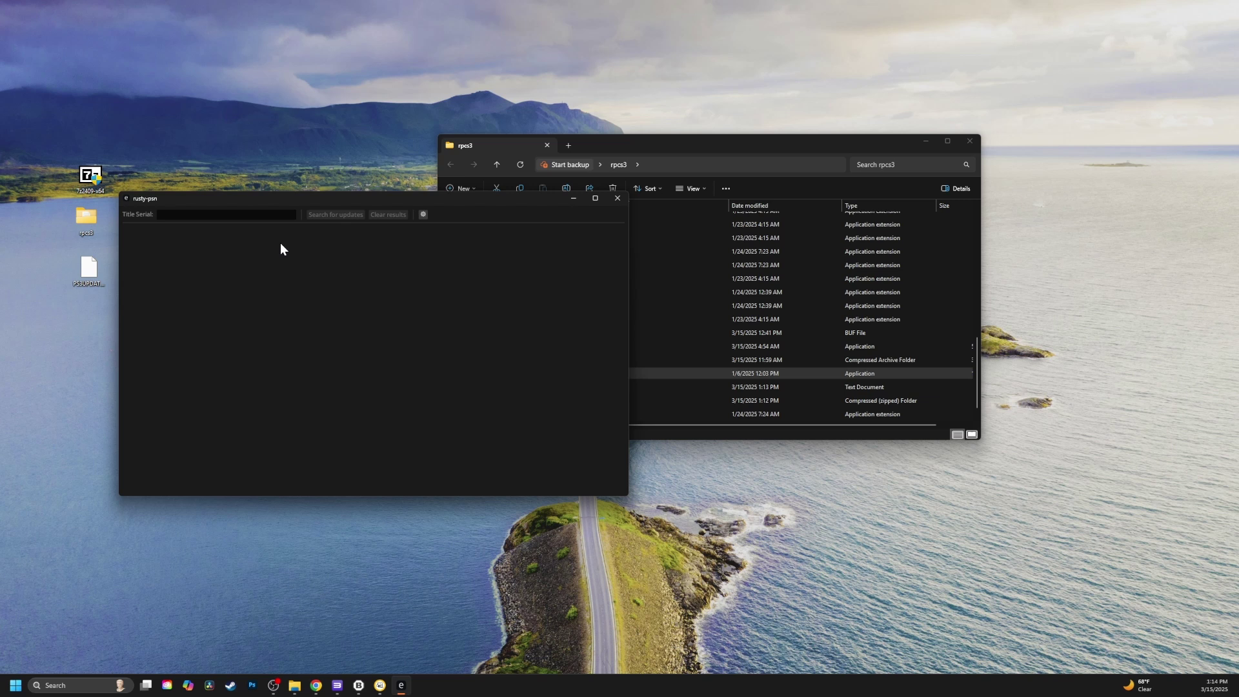
- Show rusty-psn's Settings with the pkgs/ download path, with the rpcs3 folder alongside
{"action": "left_click", "coordinate": [423, 215]}
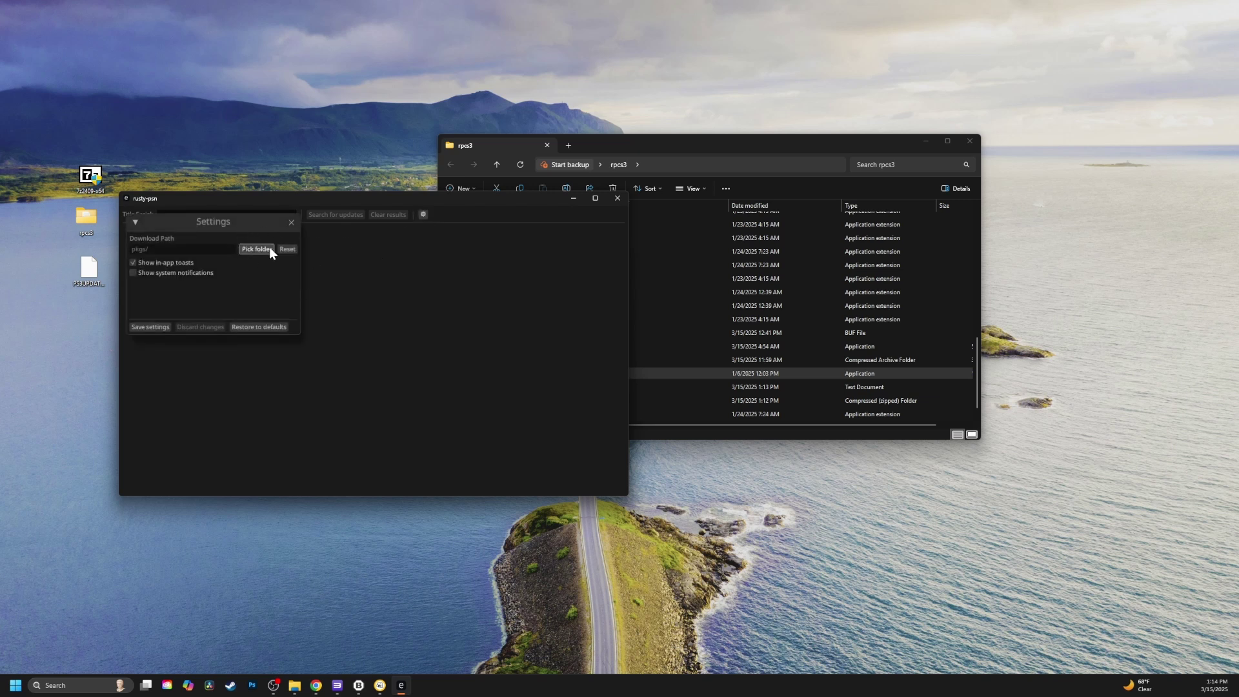
{"action": "left_click", "coordinate": [971, 423]}
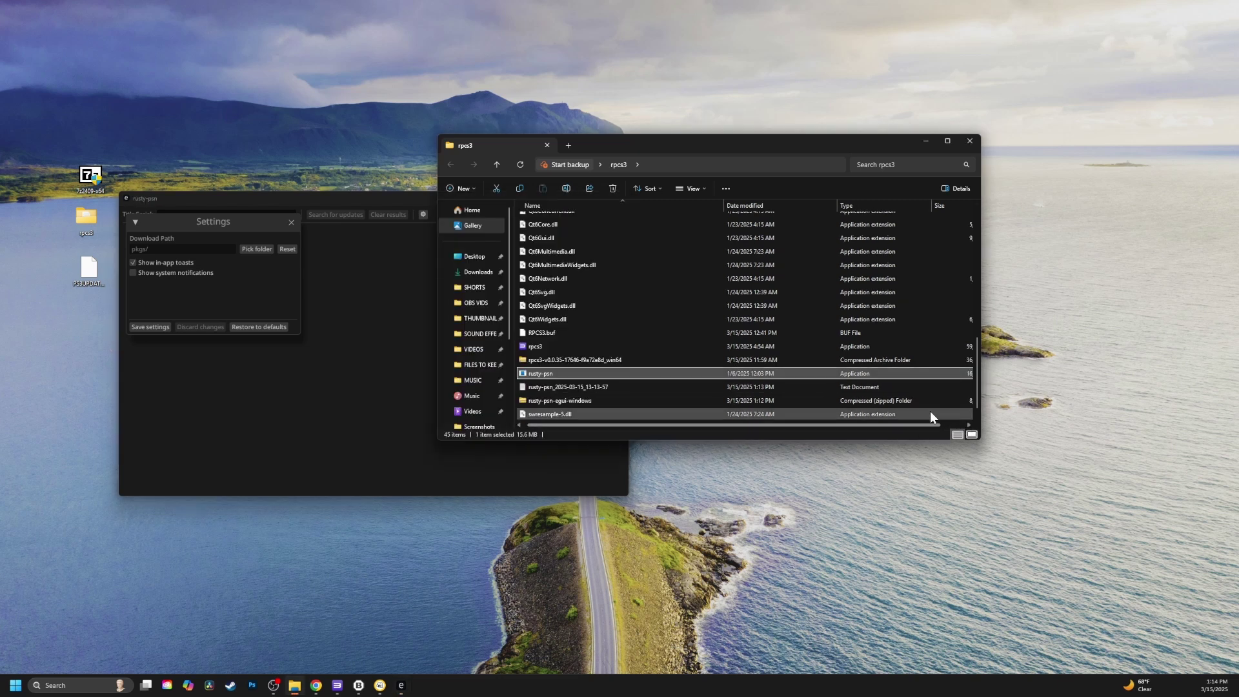
- Create a new folder named littlebigplanet inside rpcs3, then open rusty-psn's folder picker
{"action": "right_click", "coordinate": [961, 419]}
{"action": "mouse_move", "coordinate": [987, 496]}
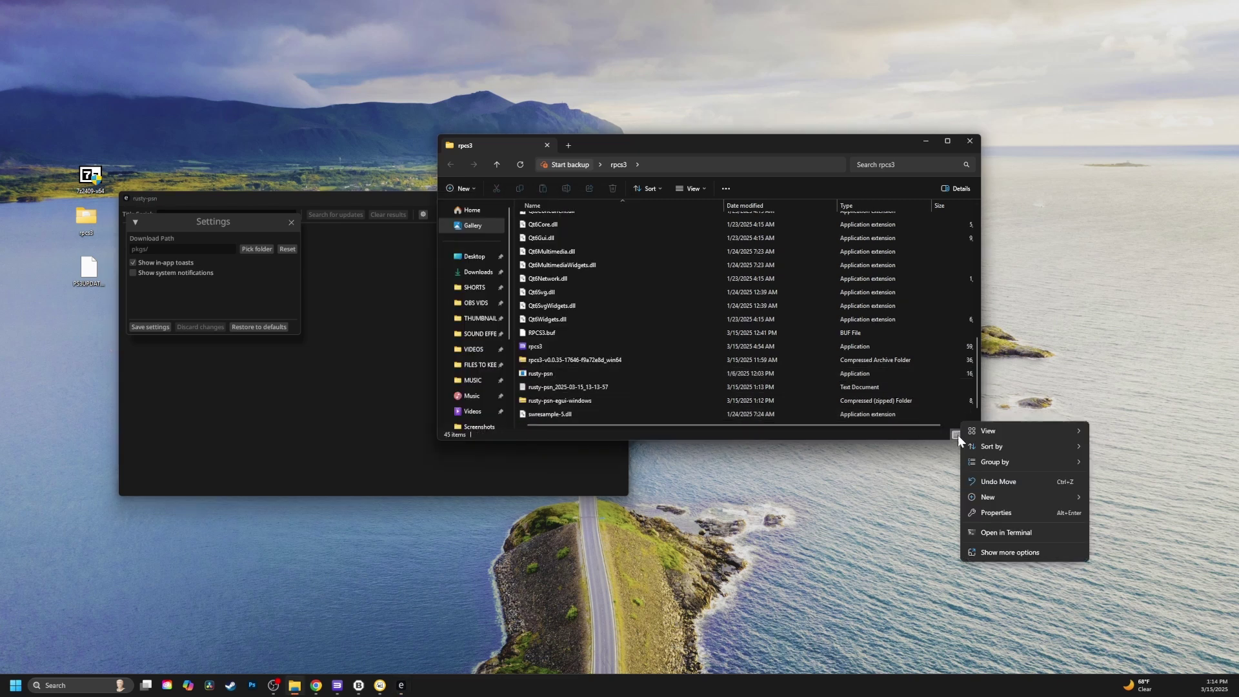
{"action": "left_click", "coordinate": [1118, 488]}
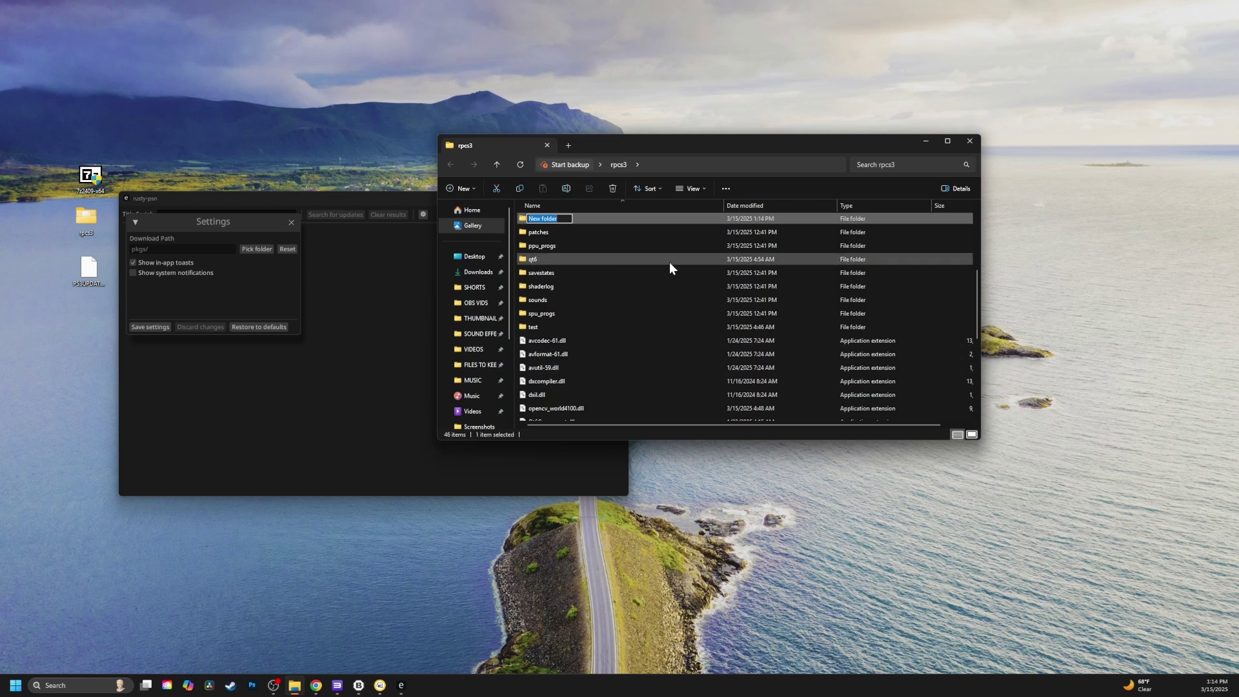
{"action": "type", "text": "little"}
{"action": "type", "text": "bigplanet"}
{"action": "key", "text": "Return"}
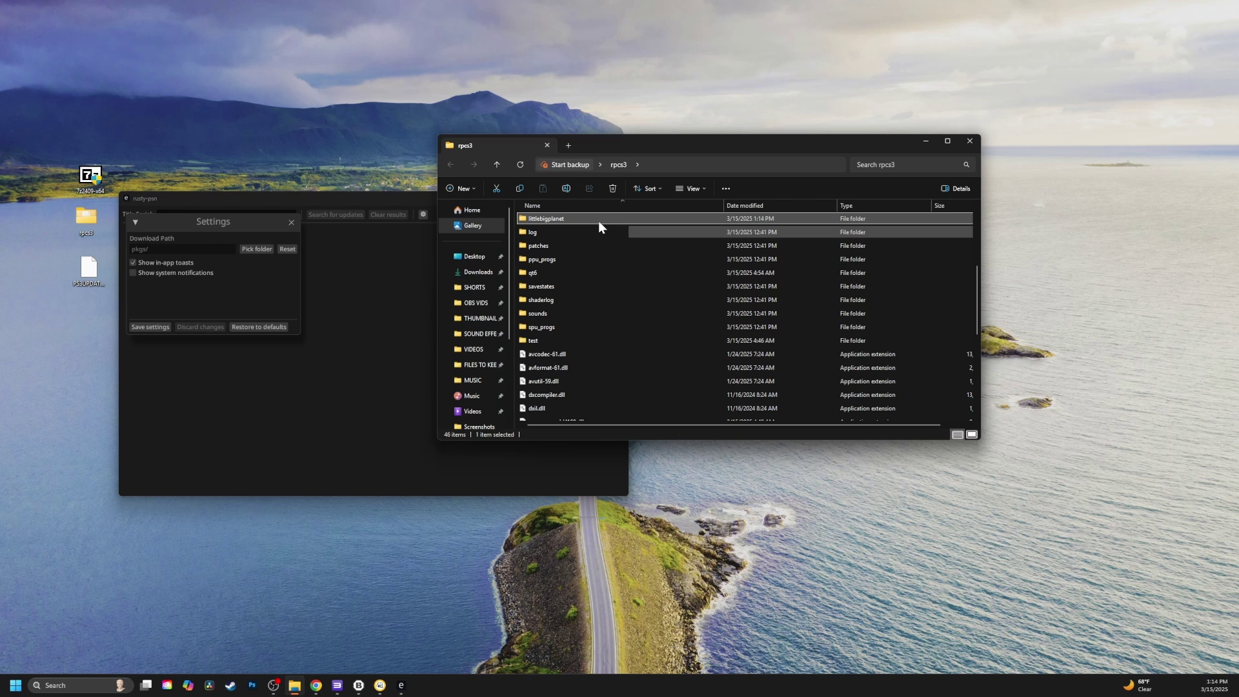
{"action": "scroll", "coordinate": [598, 227], "scroll_direction": "up", "scroll_amount": 1}
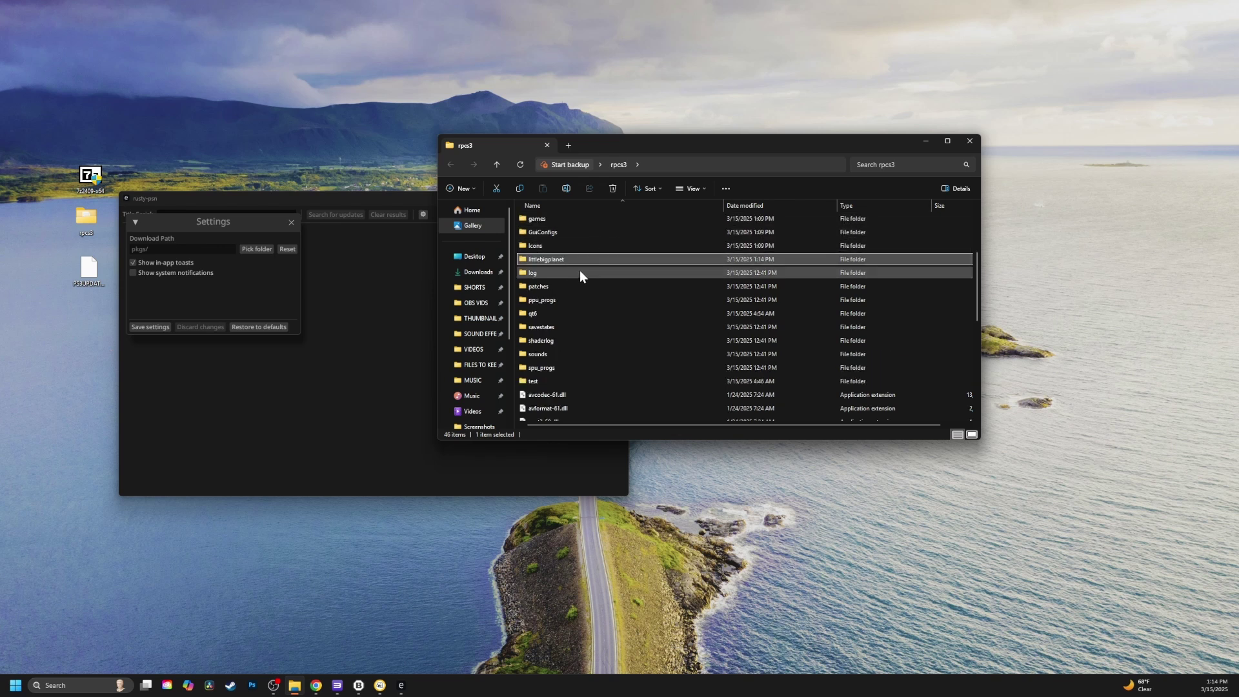
{"action": "left_click", "coordinate": [256, 249]}
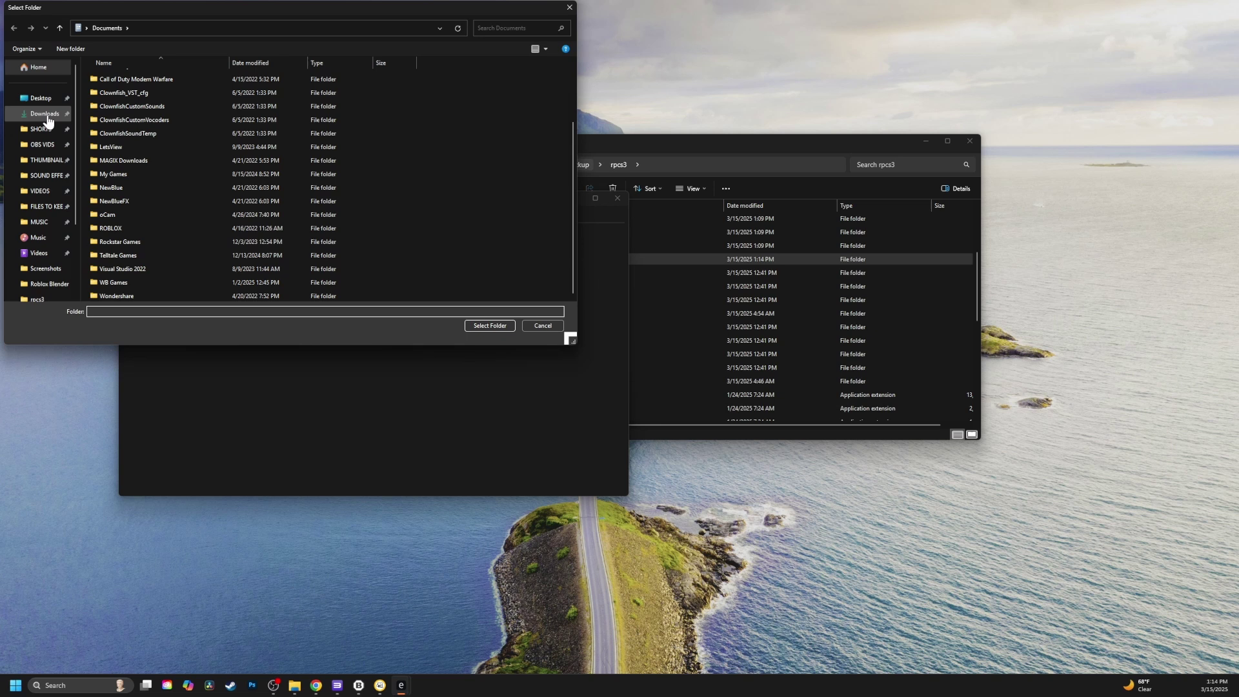
- Set Desktop\rpcs3\littlebigplanet as rusty-psn's download folder and save the settings
{"action": "left_click", "coordinate": [42, 112]}
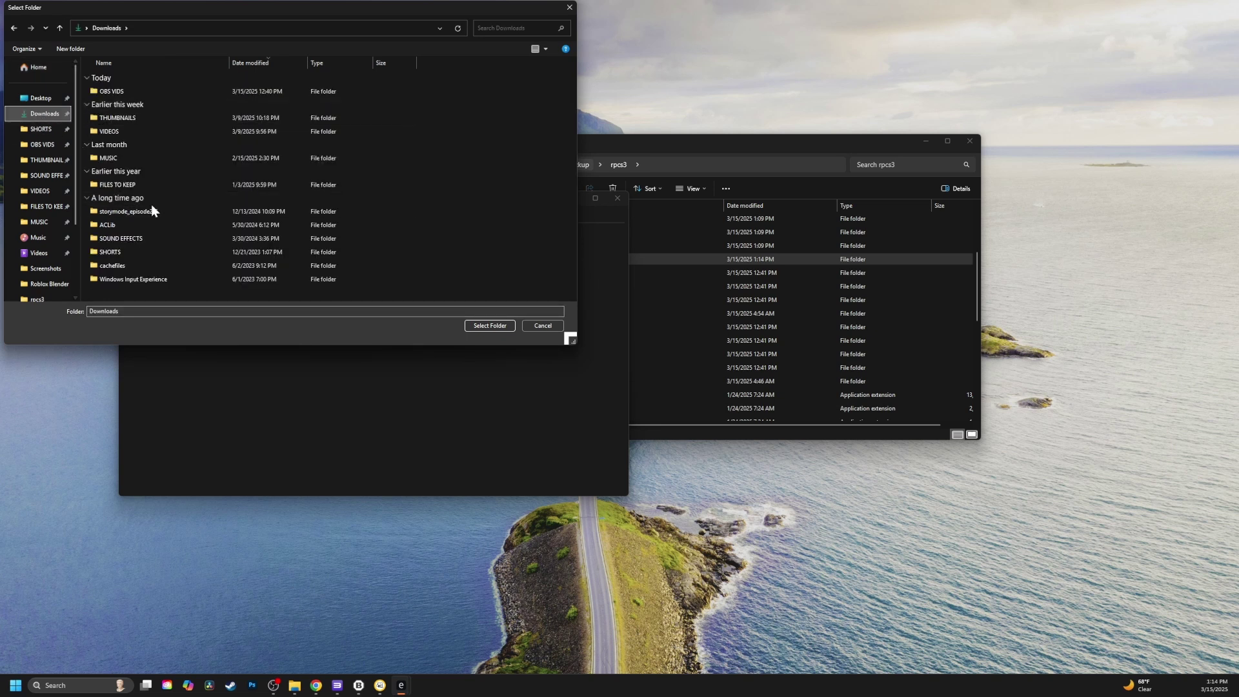
{"action": "left_click_drag", "start_coordinate": [215, 13], "coordinate": [408, 134]}
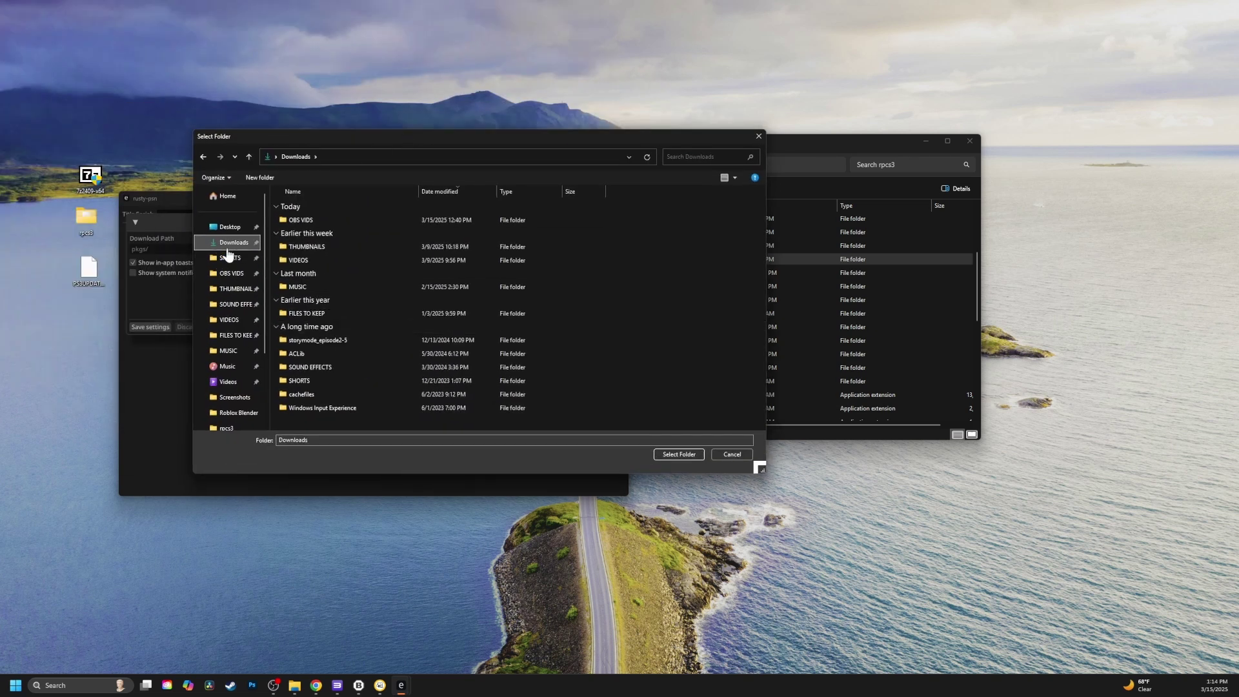
{"action": "left_click", "coordinate": [229, 226]}
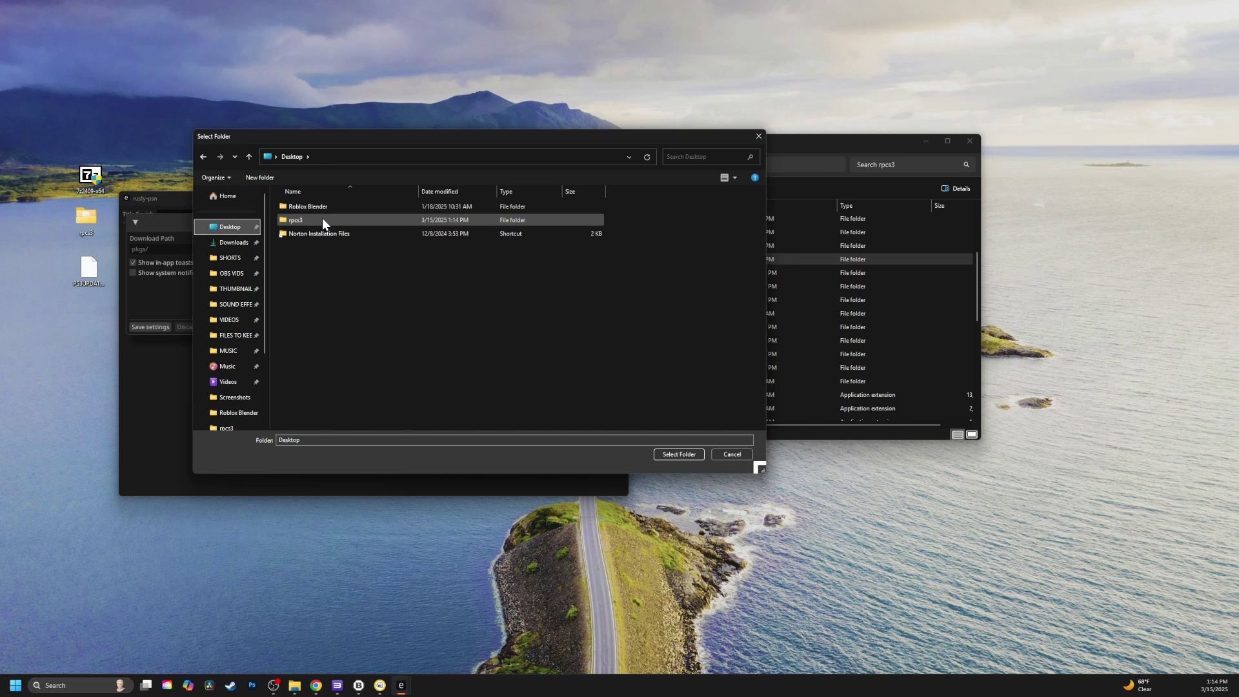
{"action": "double_click", "coordinate": [315, 220]}
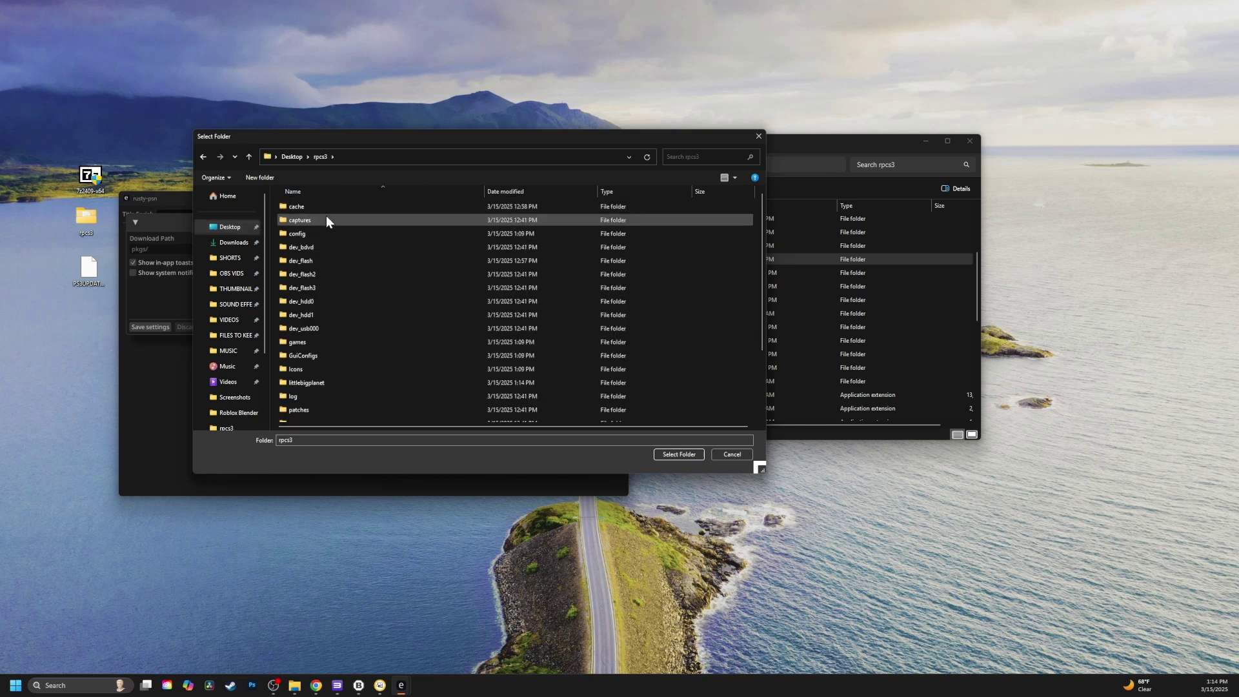
{"action": "left_click", "coordinate": [324, 381]}
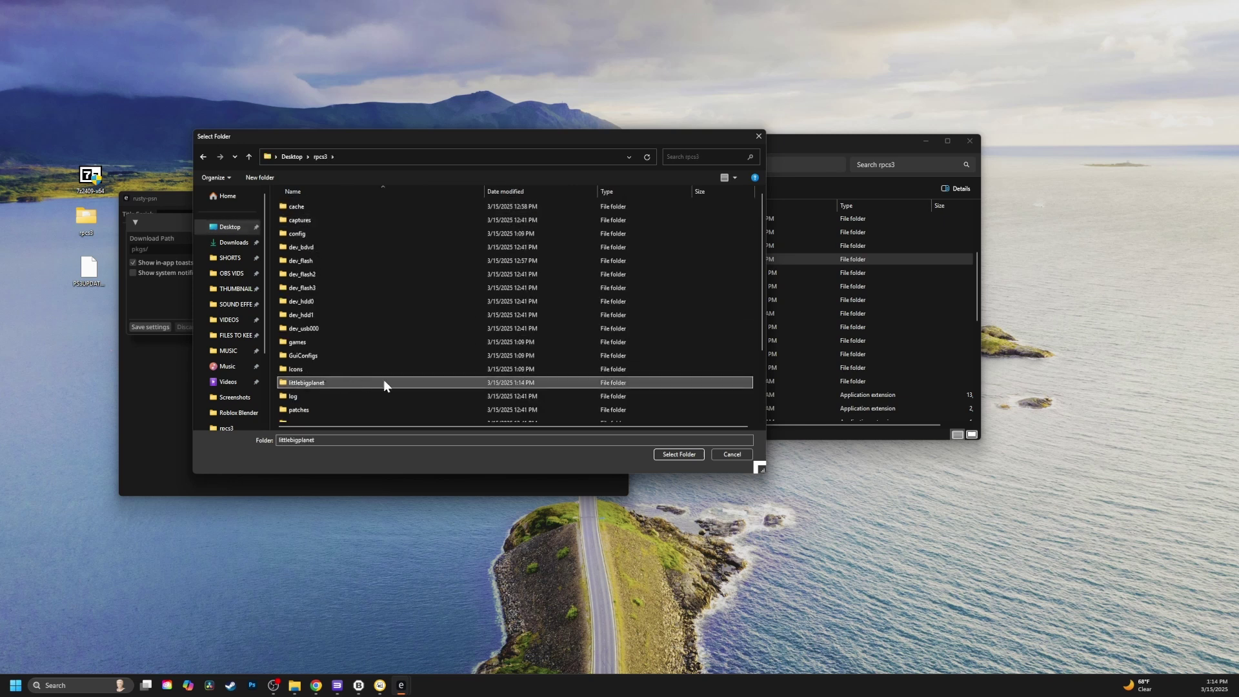
{"action": "left_click", "coordinate": [679, 455]}
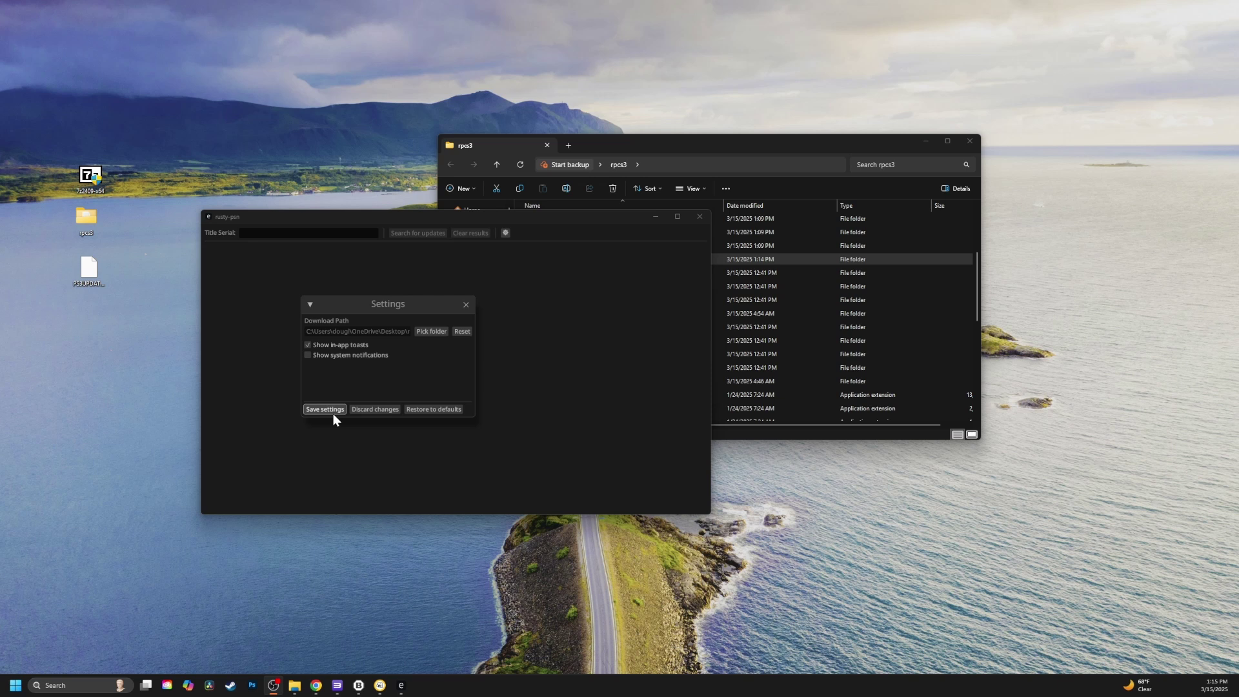
{"action": "left_click", "coordinate": [324, 409]}
- Bring the RPCS3 game list back to the front
{"action": "left_click_drag", "start_coordinate": [423, 212], "coordinate": [433, 216]}
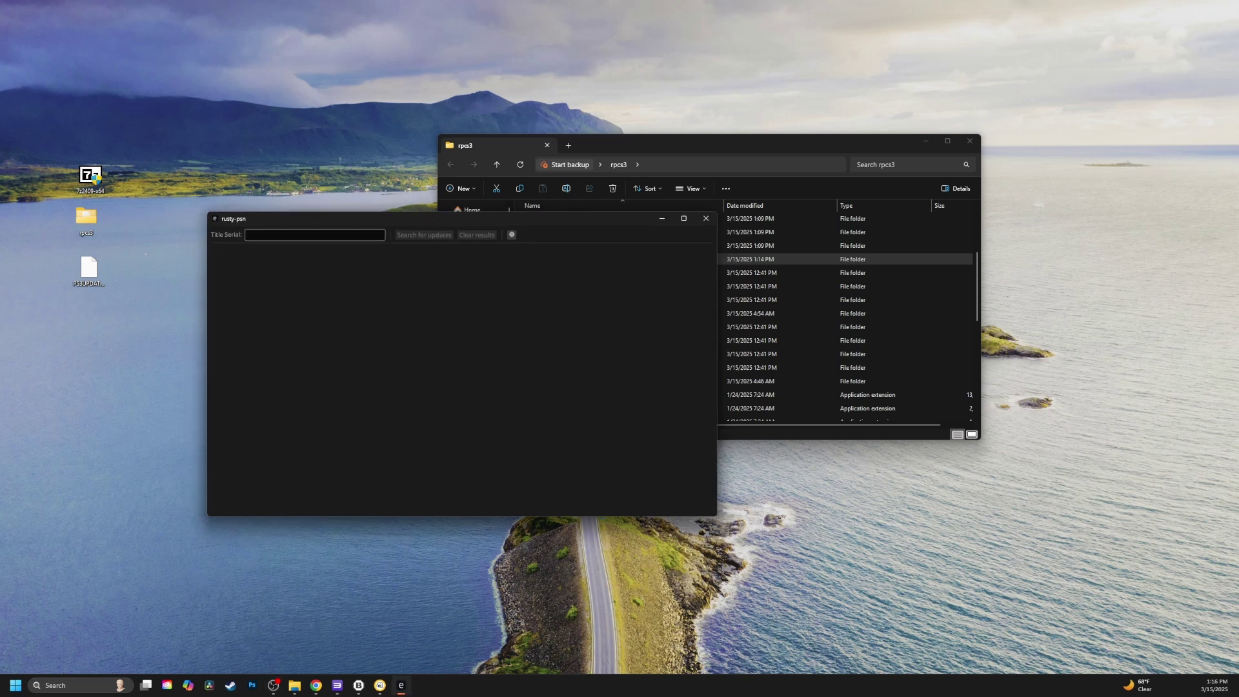
{"action": "left_click", "coordinate": [307, 482]}
{"action": "left_click", "coordinate": [337, 686]}
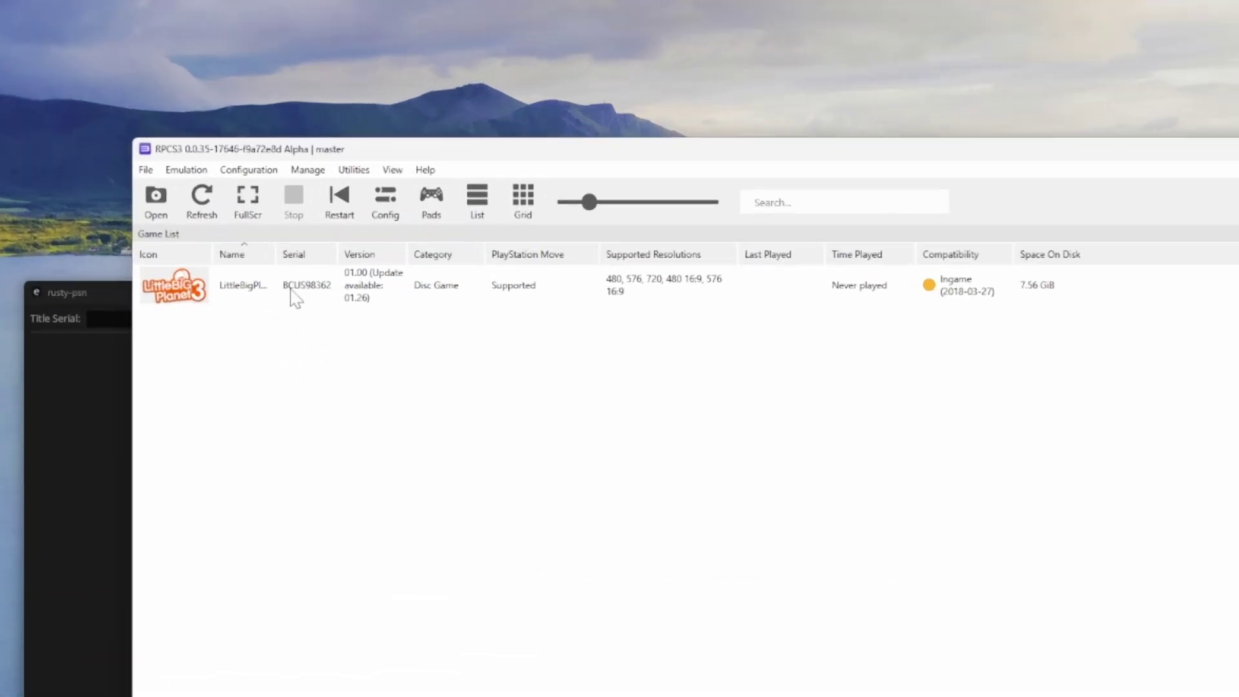
- Copy LittleBigPlanet 3's serial BCUS98362 from its game-list Copy Info menu
{"action": "left_click", "coordinate": [368, 222]}
{"action": "right_click", "coordinate": [295, 292]}
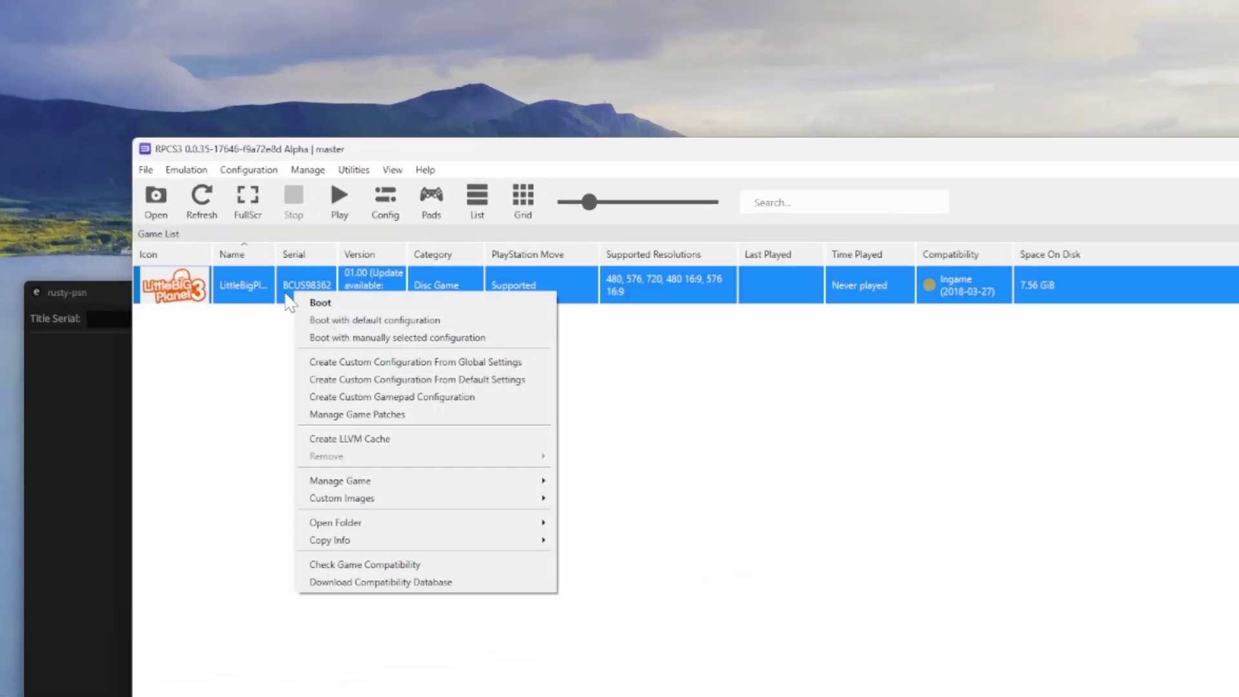
{"action": "left_click", "coordinate": [242, 310]}
{"action": "right_click", "coordinate": [199, 299]}
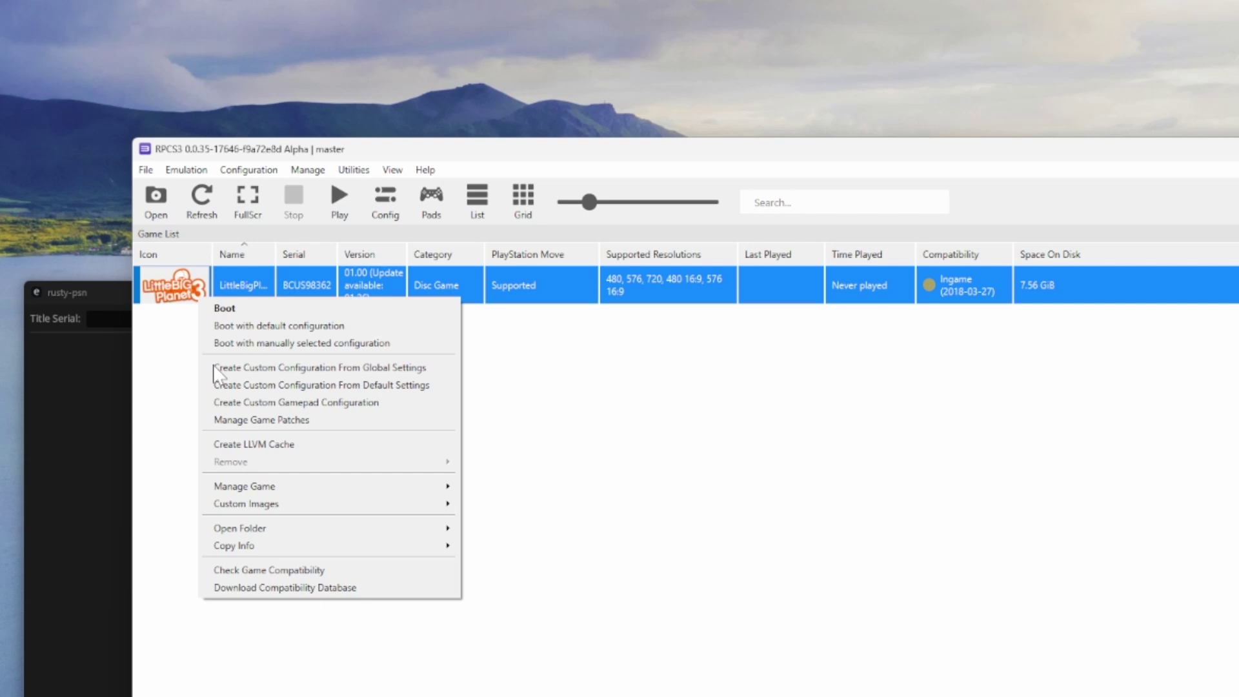
{"action": "mouse_move", "coordinate": [234, 545]}
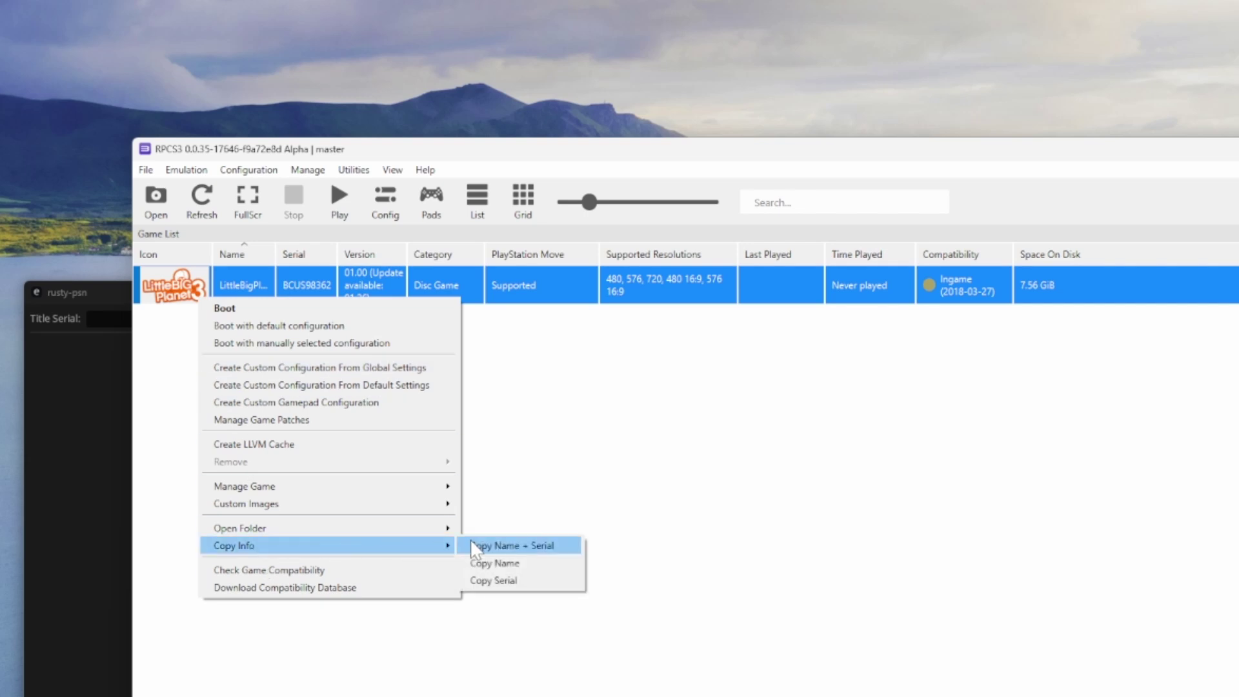
{"action": "left_click", "coordinate": [509, 584]}
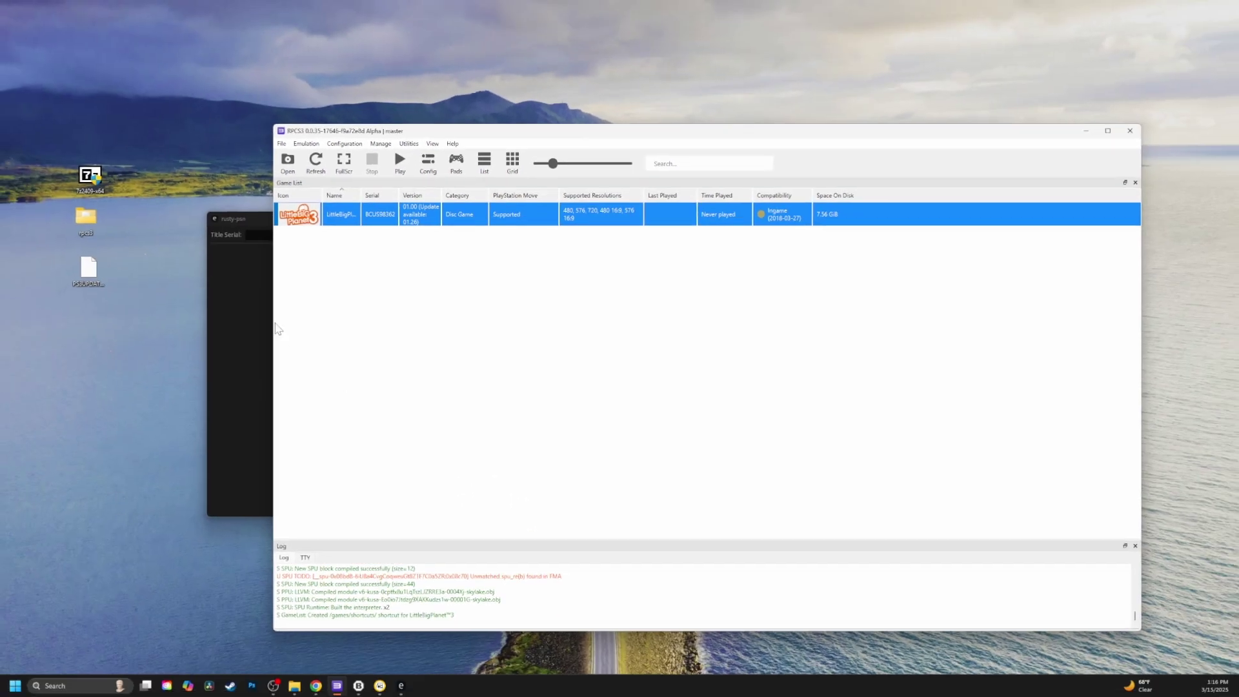
- Search rusty-psn for BCUS98362 and download all 26 update packages (4.9 GB)
{"action": "left_click", "coordinate": [243, 312]}
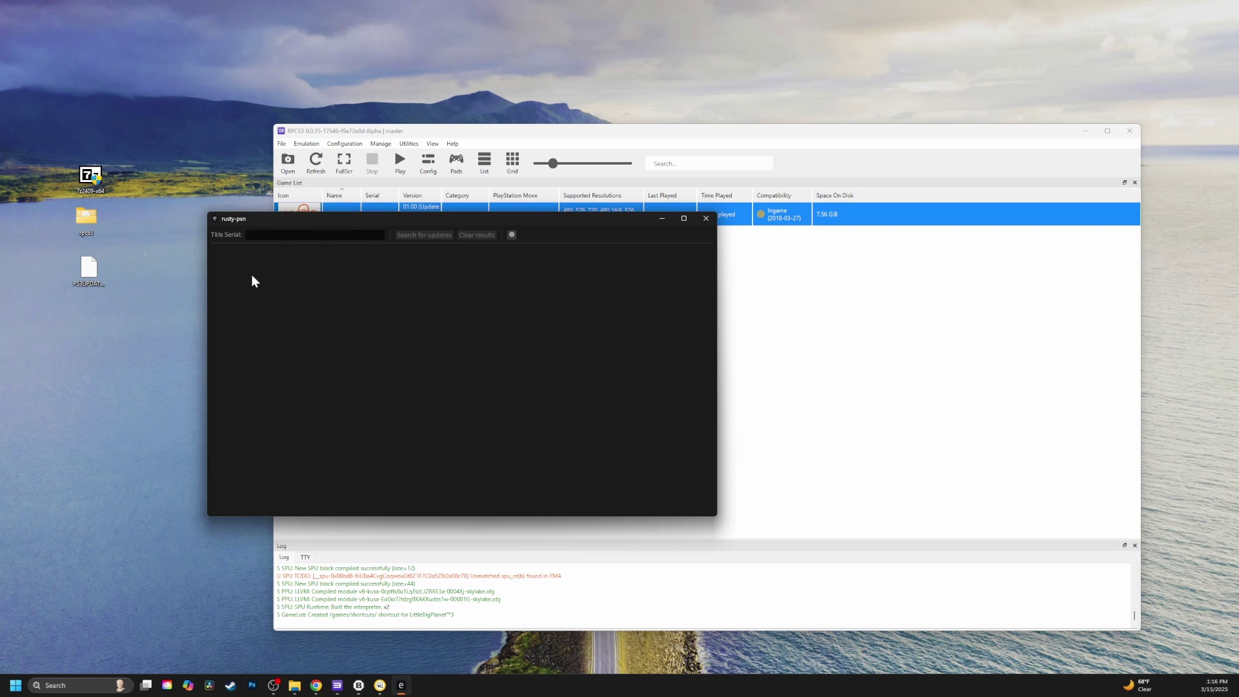
{"action": "left_click", "coordinate": [286, 235]}
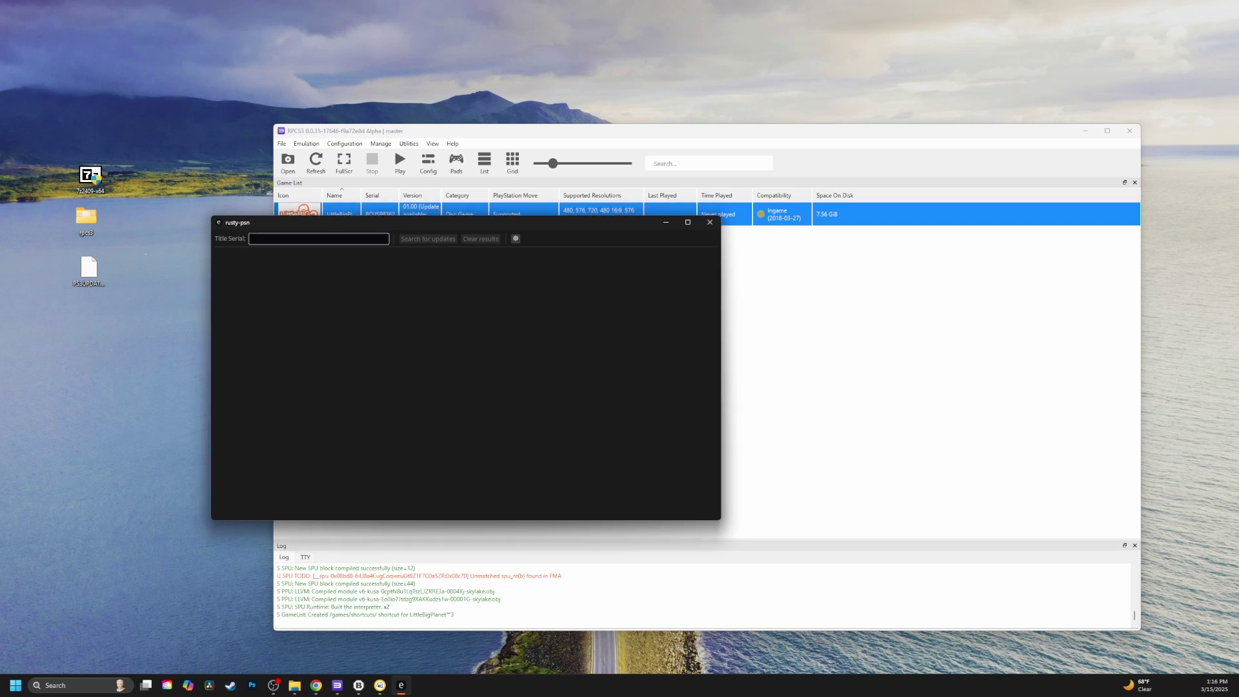
{"action": "key", "text": "ctrl+v"}
{"action": "left_click", "coordinate": [427, 238]}
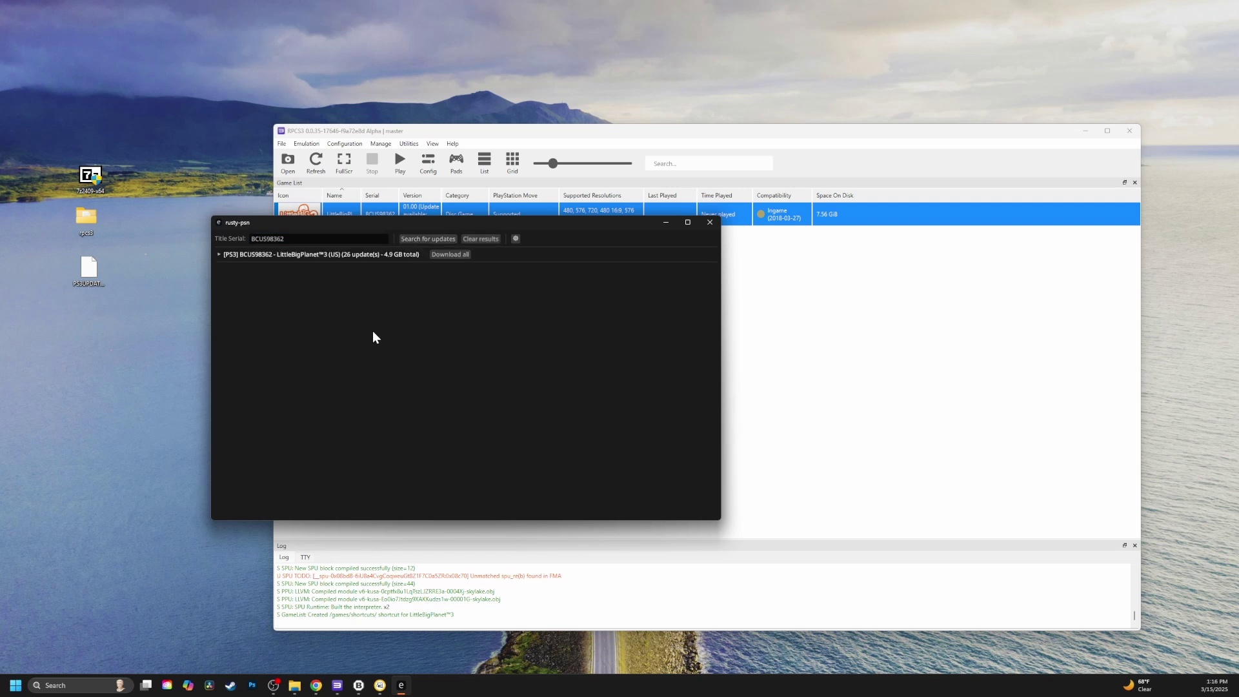
{"action": "left_click", "coordinate": [219, 254]}
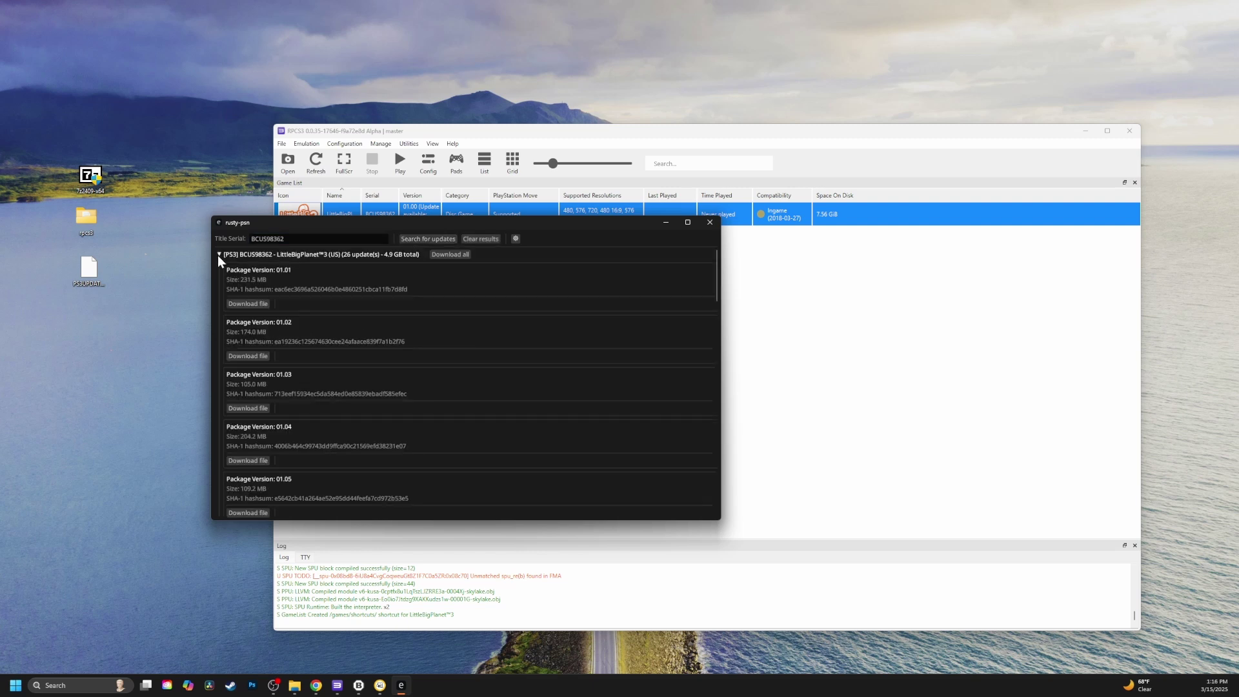
{"action": "scroll", "coordinate": [323, 442], "scroll_direction": "down", "scroll_amount": 1}
{"action": "scroll", "coordinate": [323, 441], "scroll_direction": "up", "scroll_amount": 2}
{"action": "left_click", "coordinate": [450, 254]}
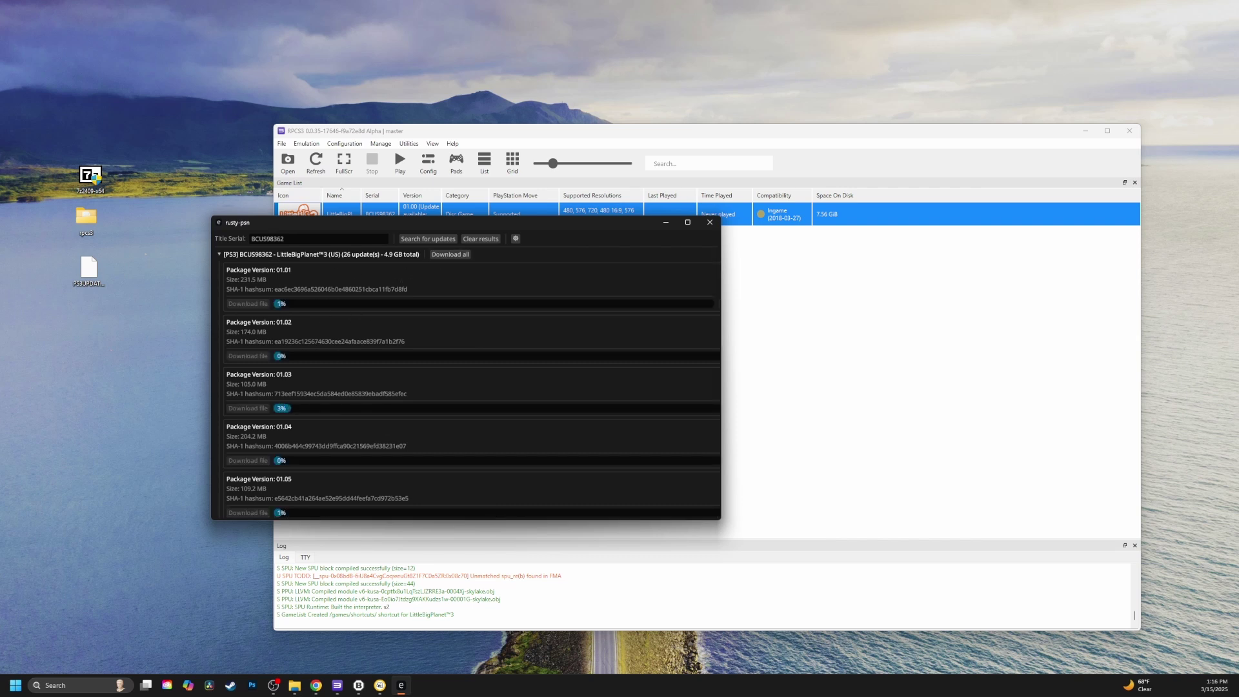
{"action": "scroll", "coordinate": [541, 402], "scroll_direction": "down", "scroll_amount": 5}
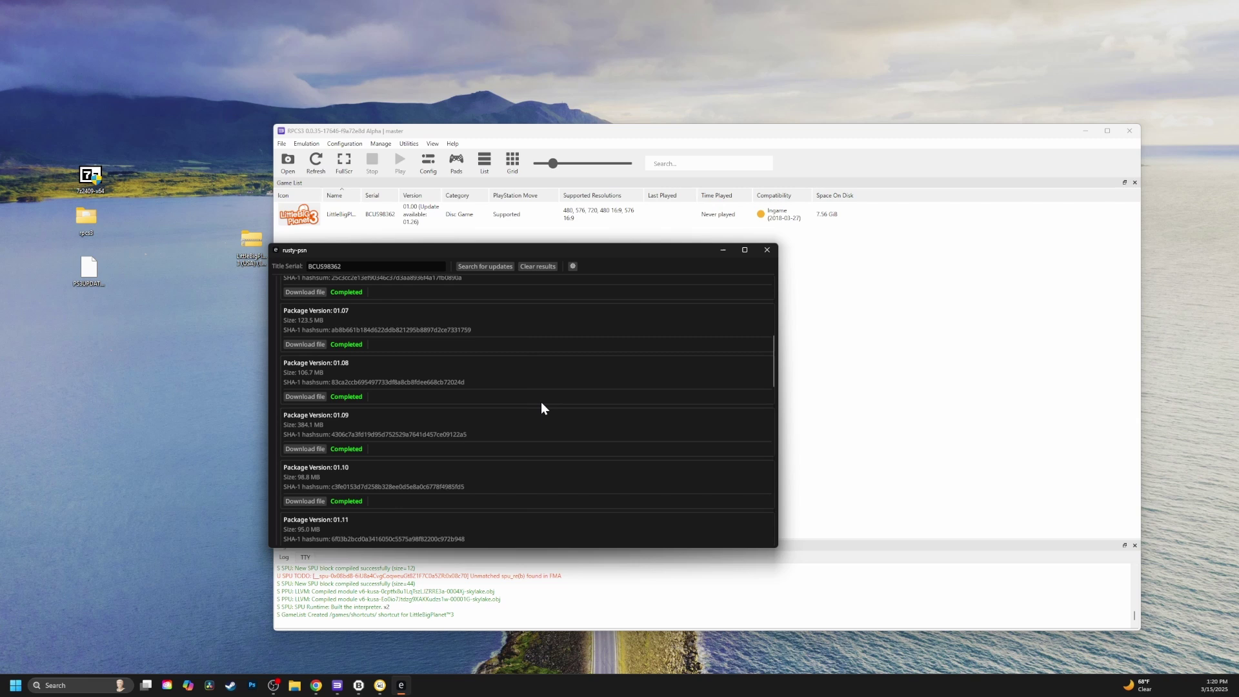
- Browse to rpcs3\littlebigplanet\BCUS98362 to view the 26 downloaded update PKGs
{"action": "double_click", "coordinate": [88, 214]}
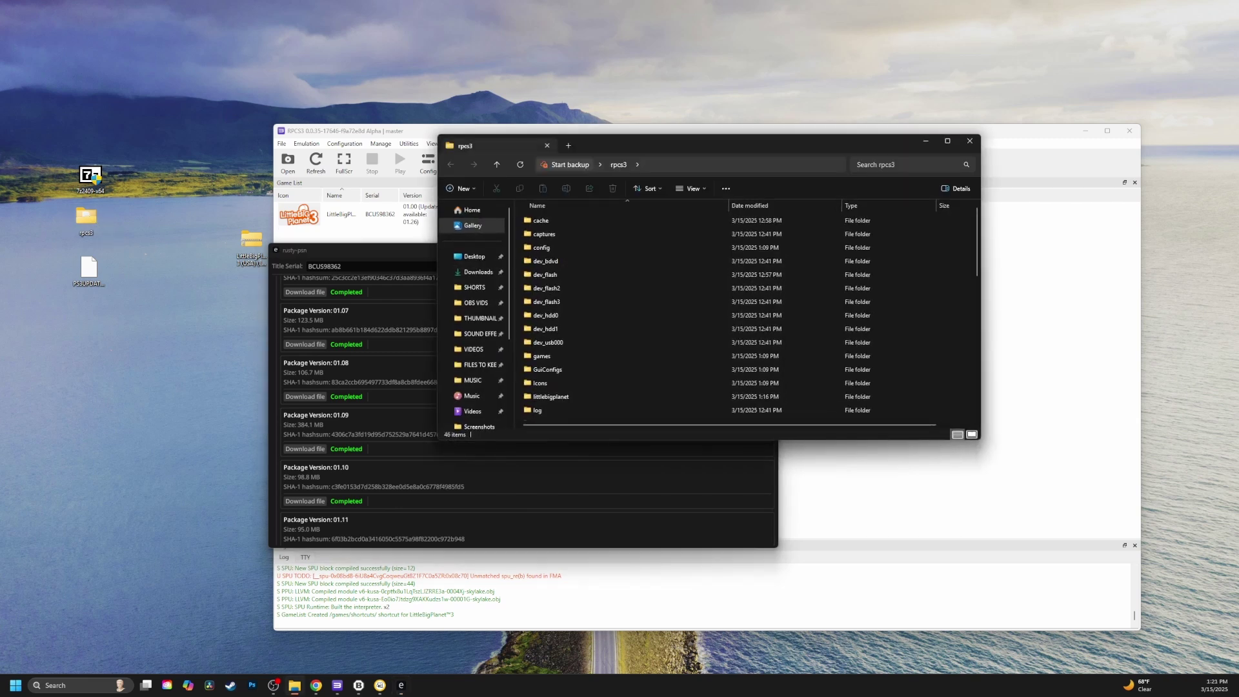
{"action": "double_click", "coordinate": [588, 398]}
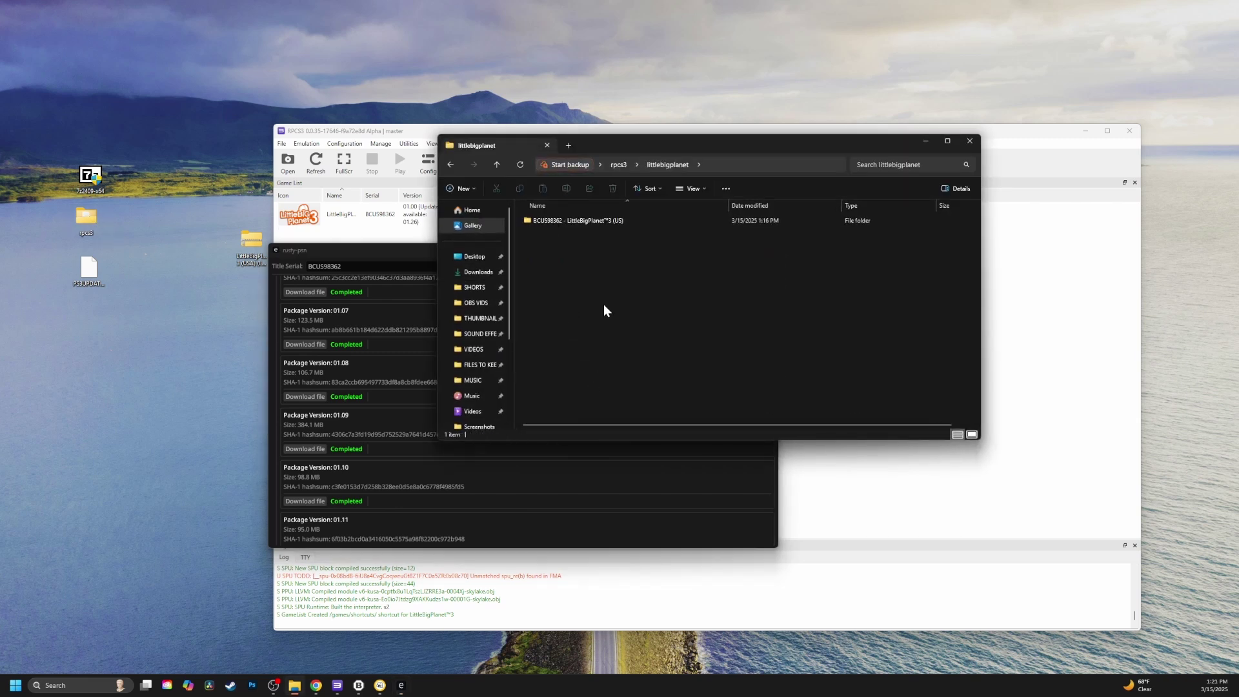
{"action": "double_click", "coordinate": [642, 220]}
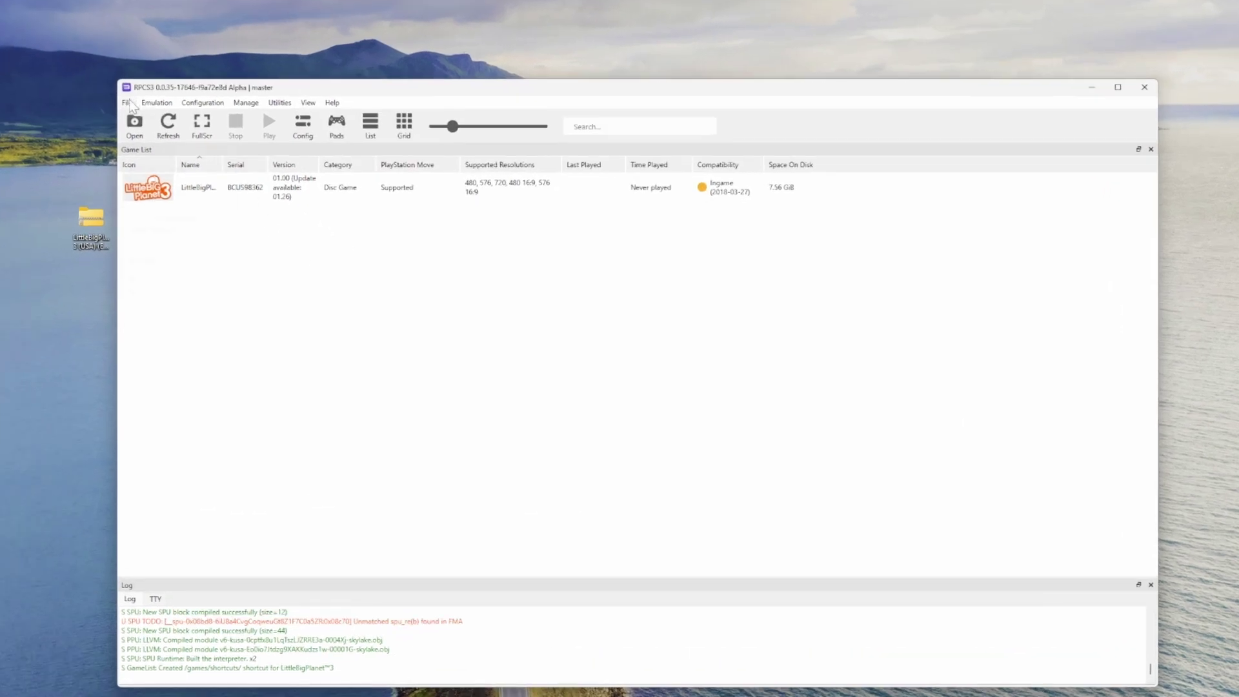
- Open RPCS3's Install Packages picker and navigate to the littlebigplanet BCUS98362 update folder
{"action": "left_click", "coordinate": [127, 103]}
{"action": "left_click", "coordinate": [128, 102]}
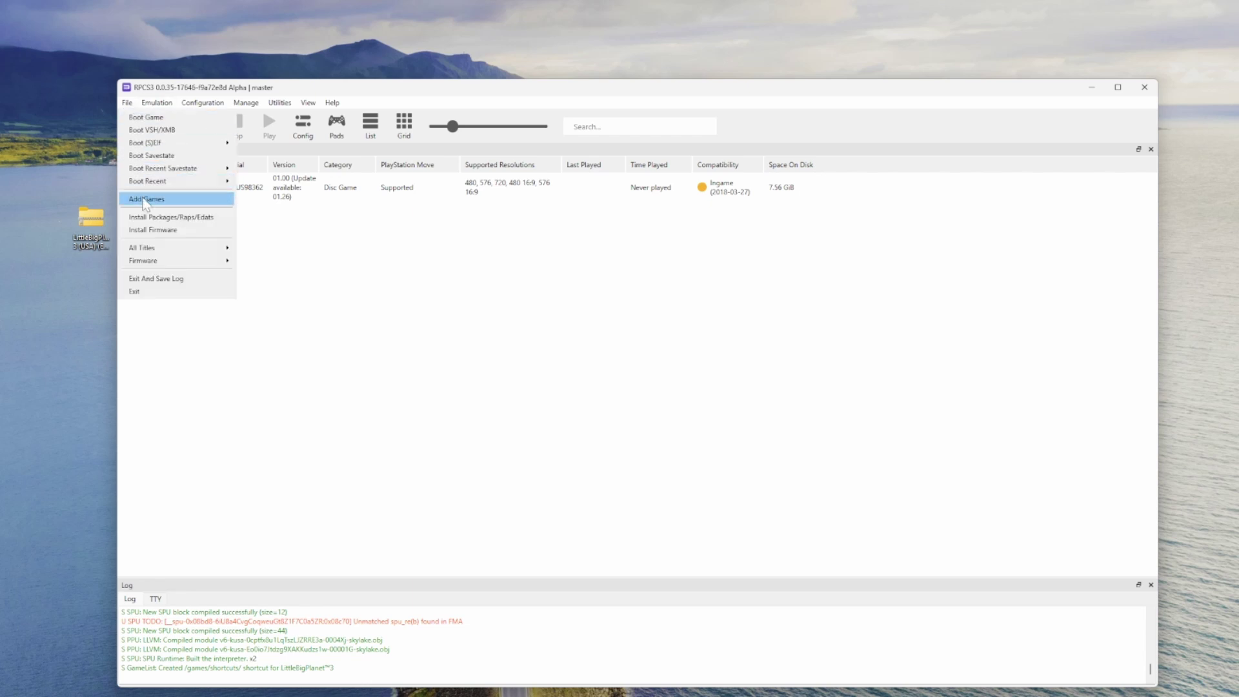
{"action": "left_click", "coordinate": [148, 216]}
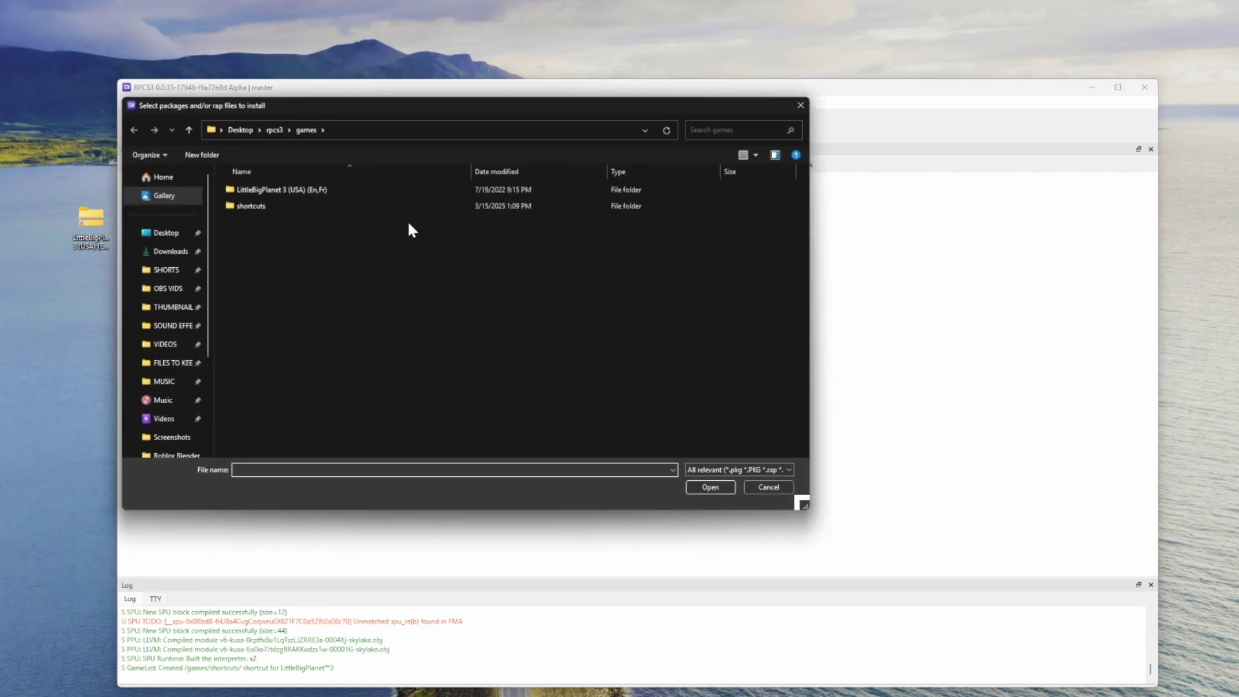
{"action": "double_click", "coordinate": [385, 188]}
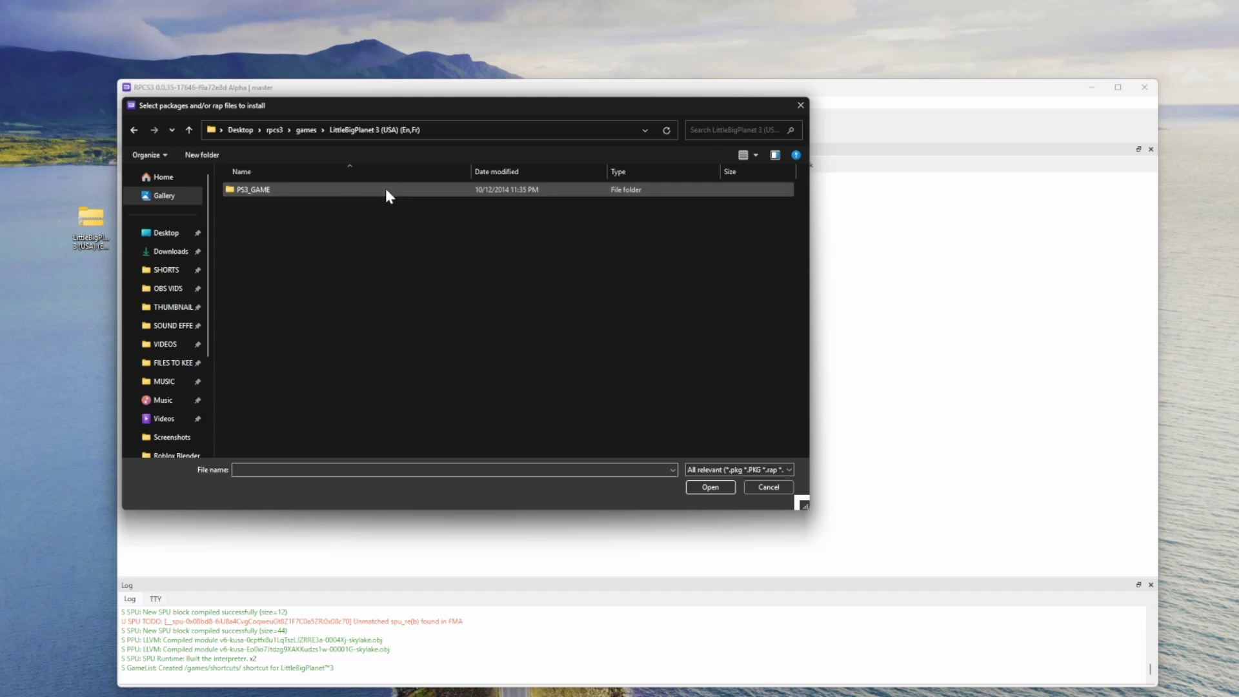
{"action": "left_click", "coordinate": [272, 129]}
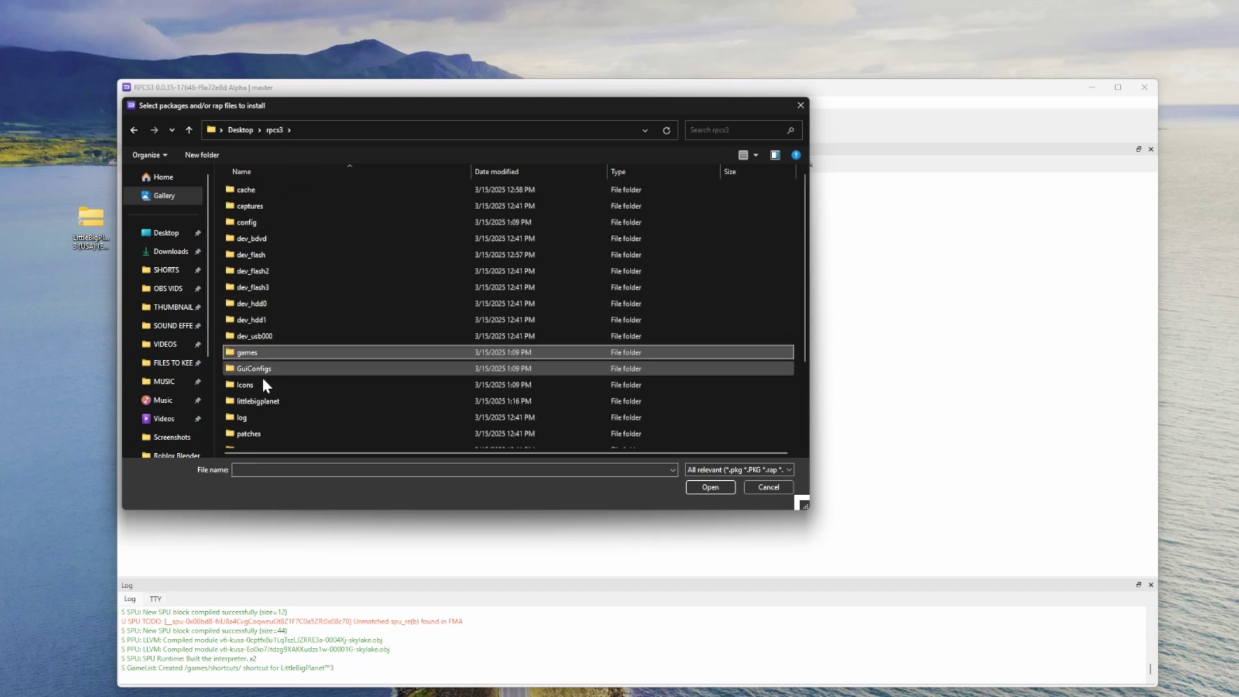
{"action": "left_click", "coordinate": [264, 402]}
{"action": "double_click", "coordinate": [317, 401]}
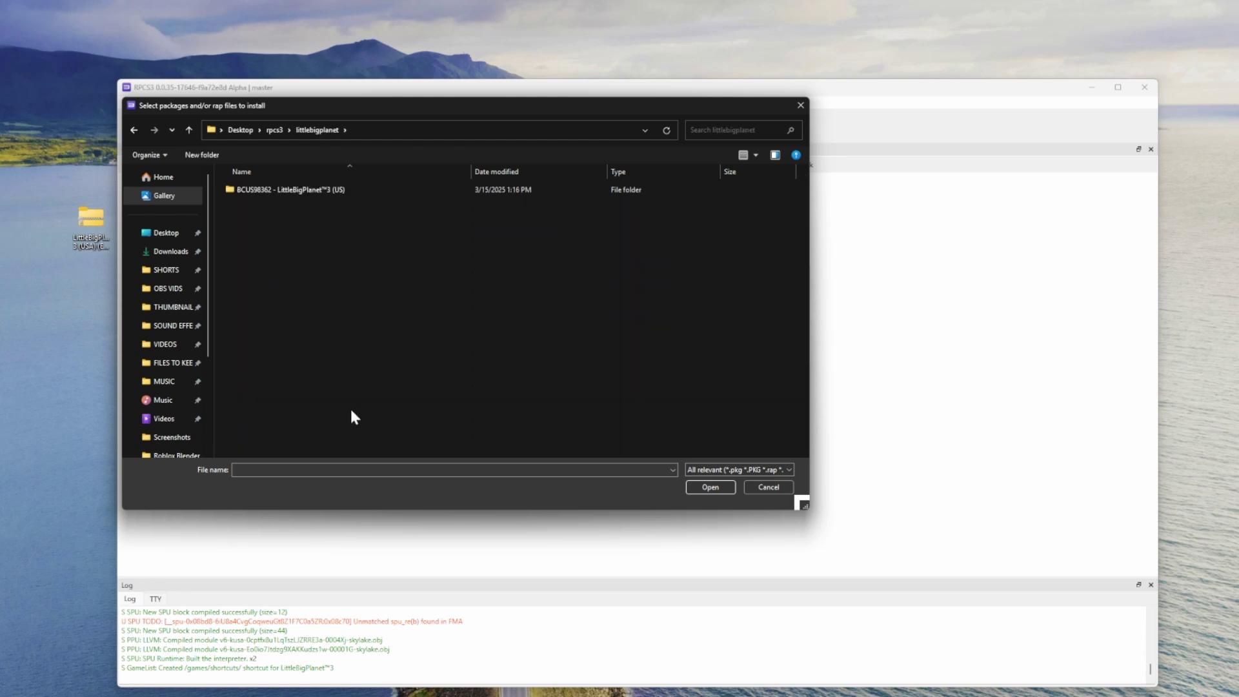
{"action": "double_click", "coordinate": [410, 189]}
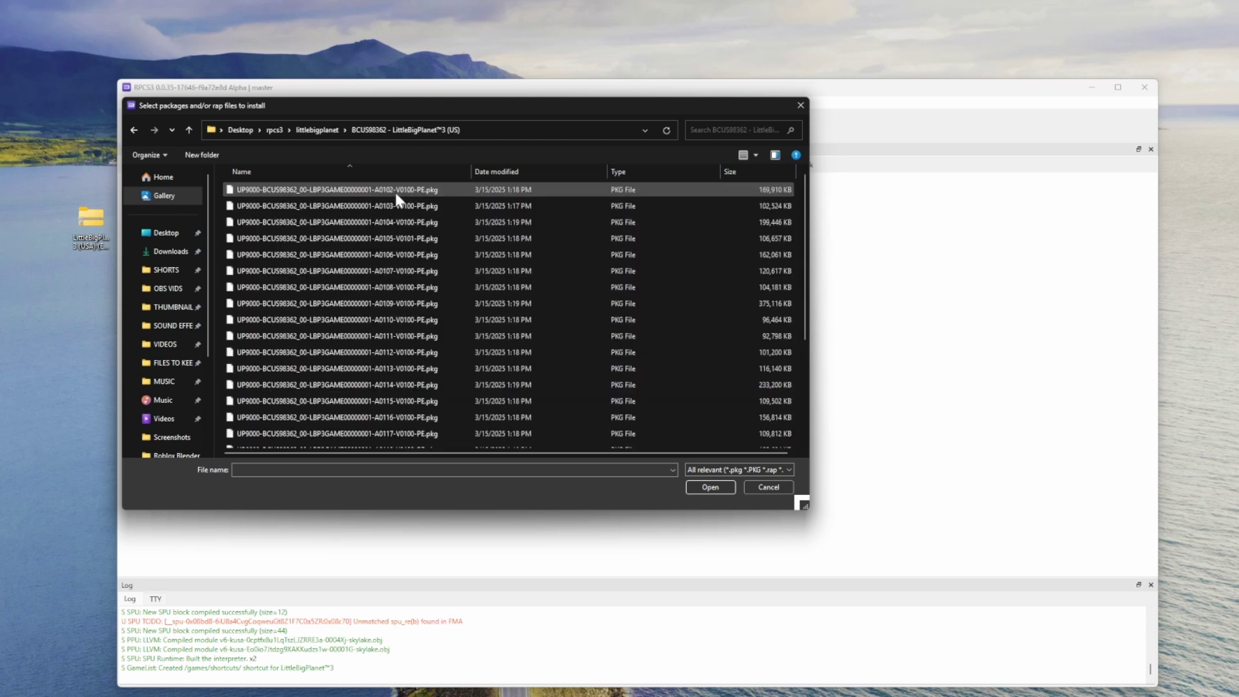
- Batch-install all 26 update PKGs, which warns that version 01.01 data is missing
{"action": "left_click", "coordinate": [396, 191]}
{"action": "scroll", "coordinate": [412, 284], "scroll_direction": "down", "scroll_amount": 5}
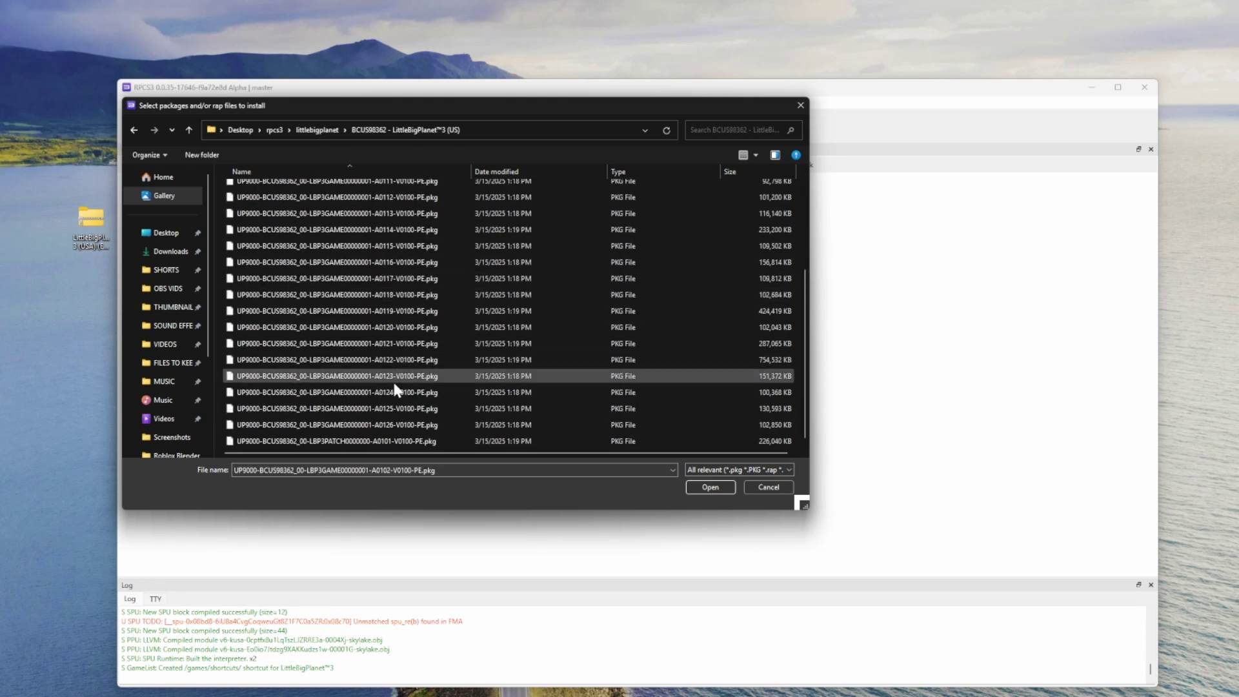
{"action": "scroll", "coordinate": [392, 387], "scroll_direction": "down", "scroll_amount": 5}
{"action": "left_click", "coordinate": [392, 438], "text": "shift"}
{"action": "scroll", "coordinate": [430, 290], "scroll_direction": "up", "scroll_amount": 5}
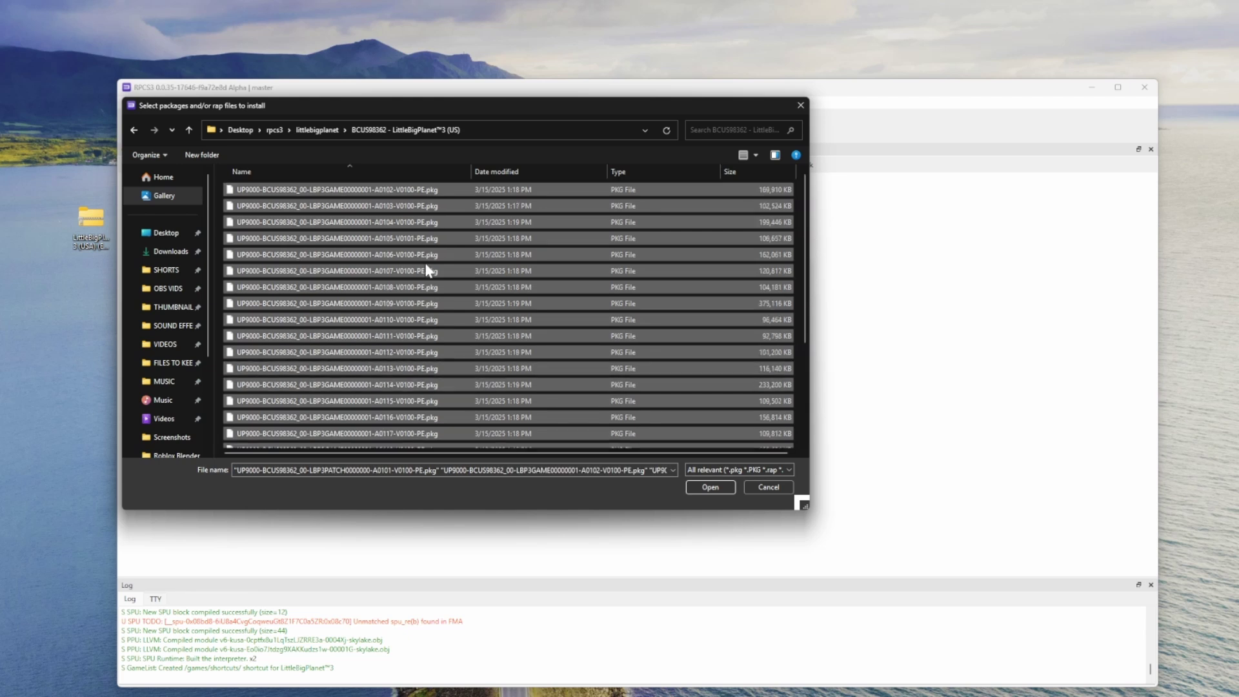
{"action": "scroll", "coordinate": [424, 350], "scroll_direction": "up", "scroll_amount": 1}
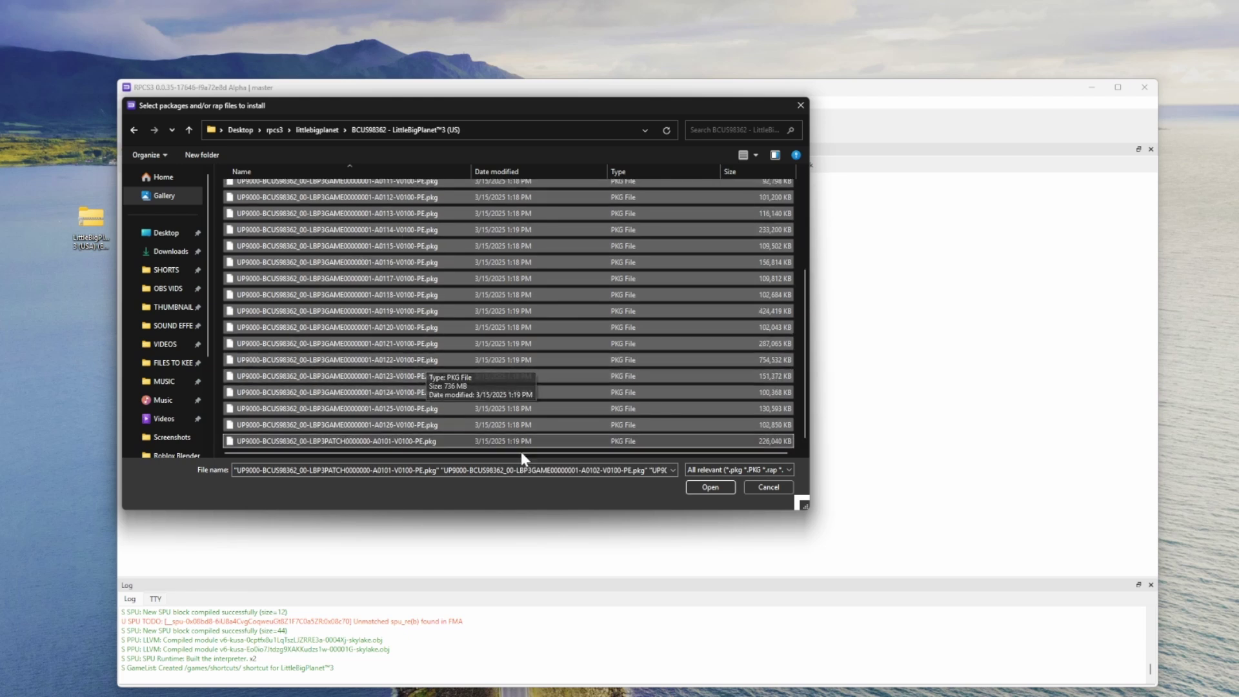
{"action": "left_click", "coordinate": [710, 488]}
{"action": "scroll", "coordinate": [600, 407], "scroll_direction": "down", "scroll_amount": 3}
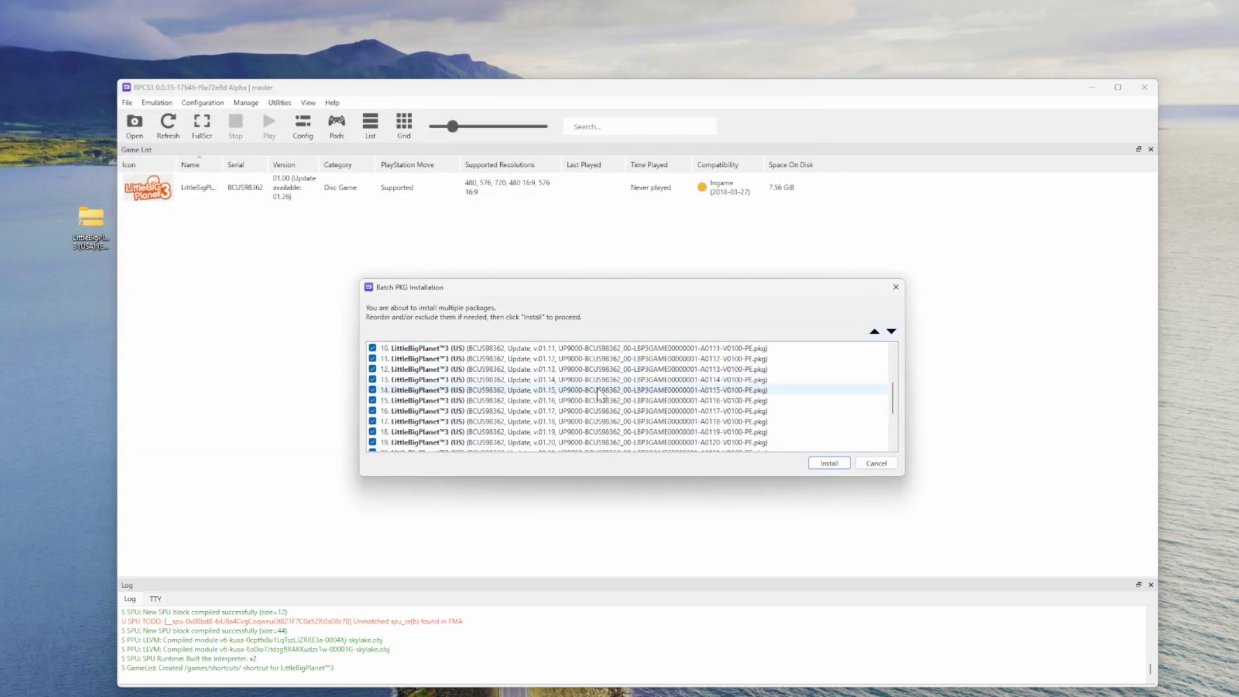
{"action": "scroll", "coordinate": [600, 407], "scroll_direction": "down", "scroll_amount": 3}
{"action": "scroll", "coordinate": [595, 416], "scroll_direction": "down", "scroll_amount": 2}
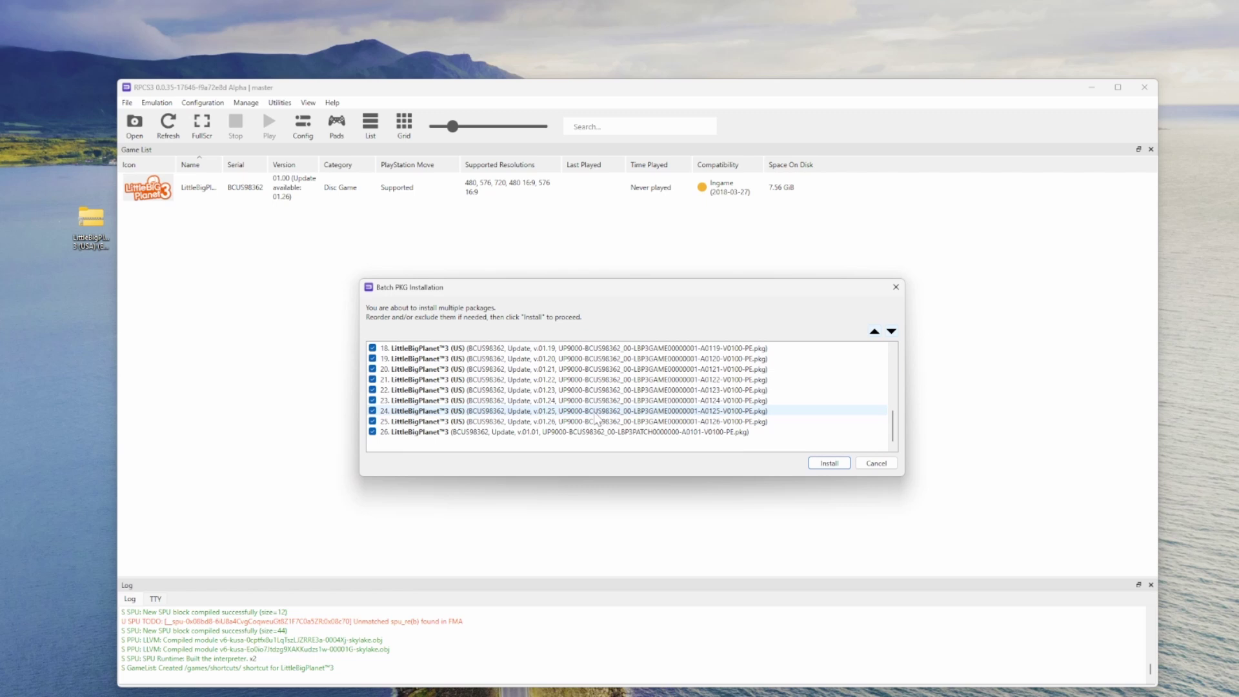
{"action": "left_click", "coordinate": [828, 463]}
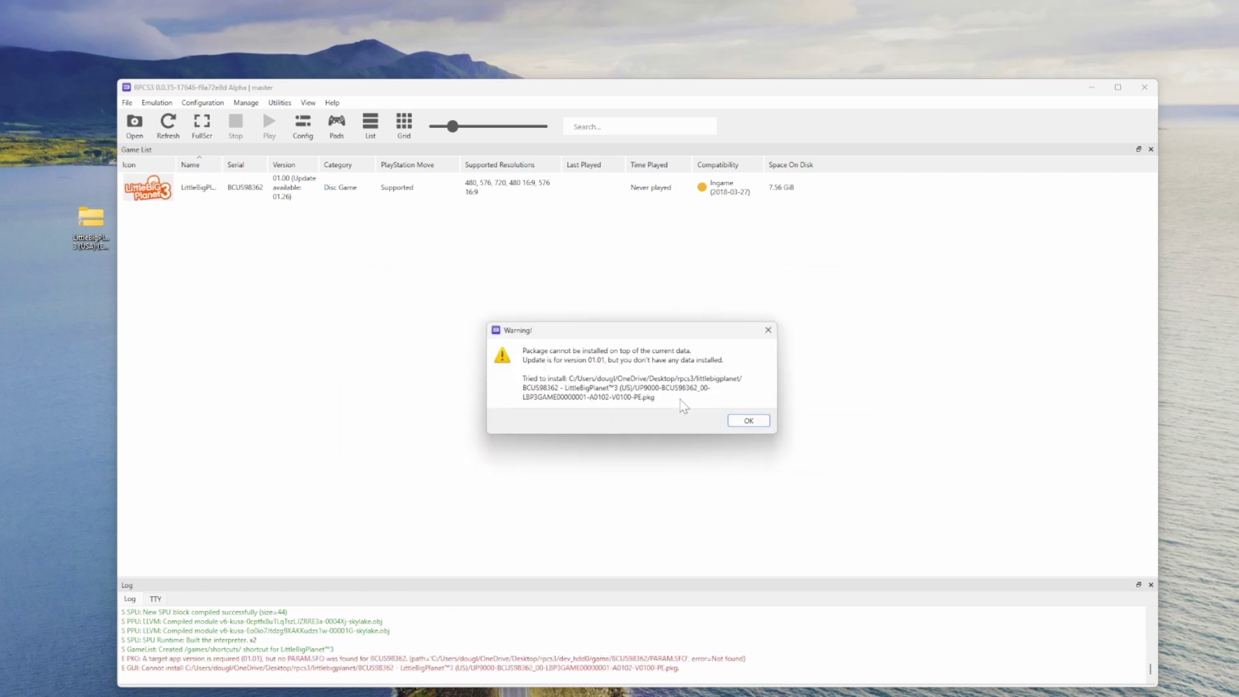
- Dismiss the warning and install the LittleBigPlanet 3 PATCH A0101 package on its own
{"action": "left_click", "coordinate": [745, 420]}
{"action": "left_click", "coordinate": [126, 102]}
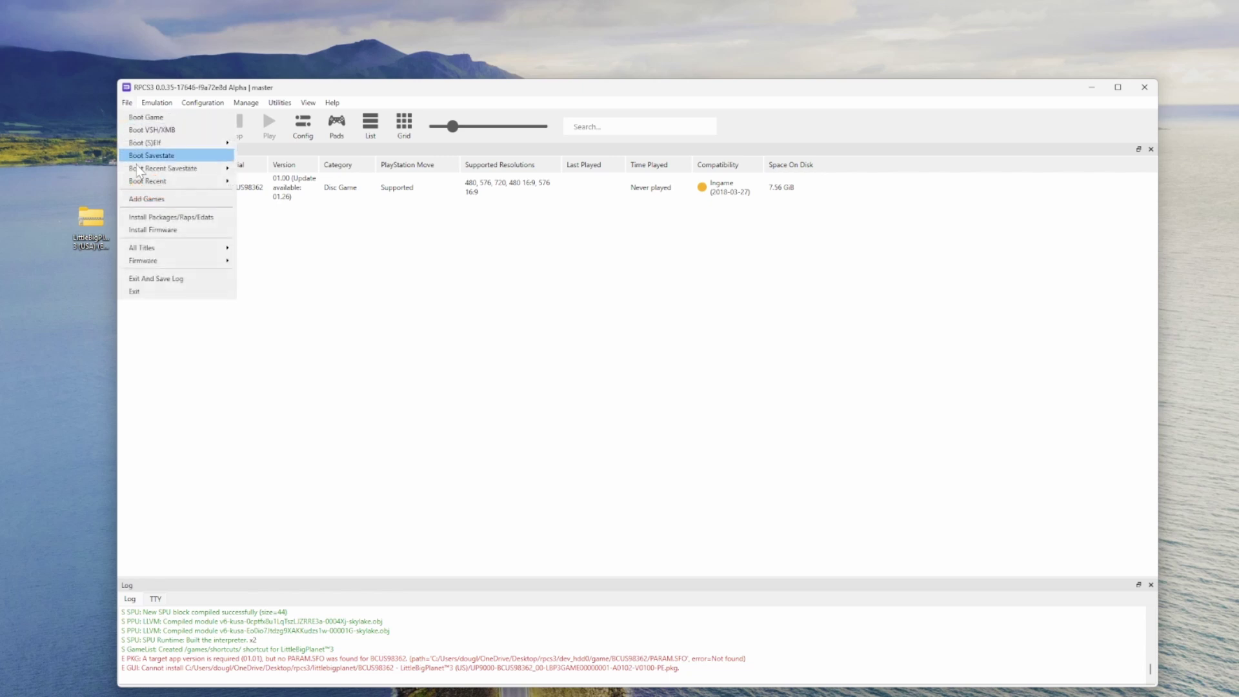
{"action": "left_click", "coordinate": [155, 220]}
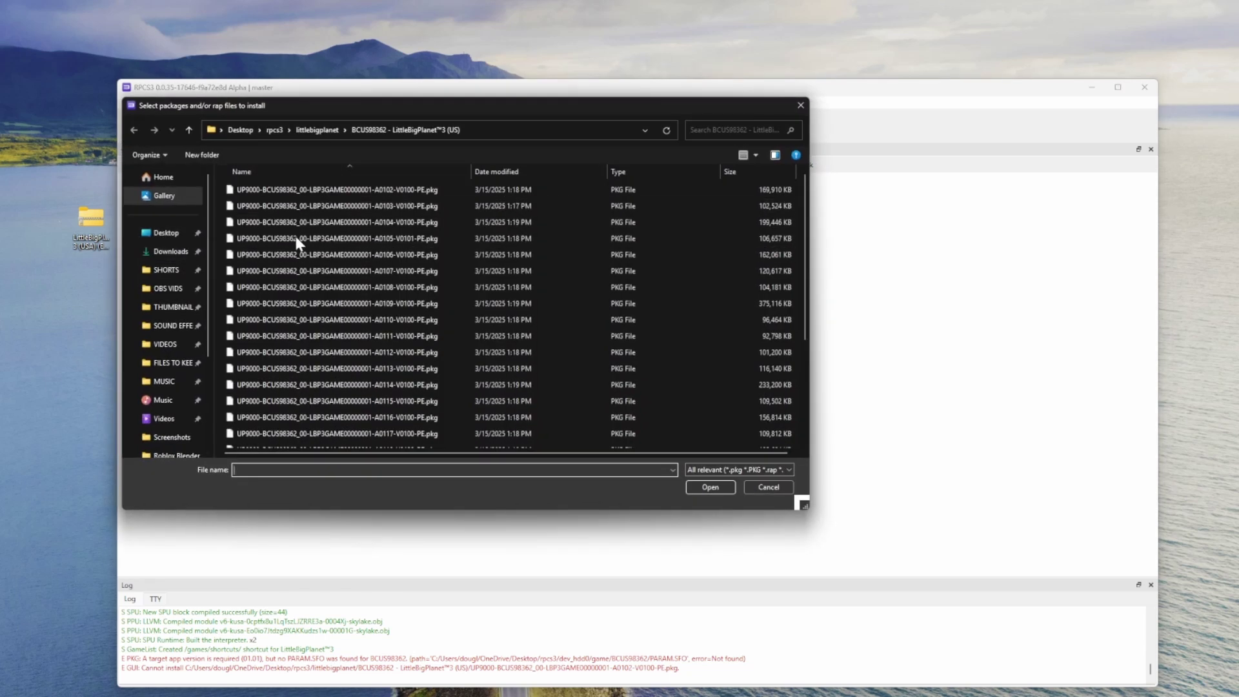
{"action": "scroll", "coordinate": [300, 237], "scroll_direction": "down", "scroll_amount": 3}
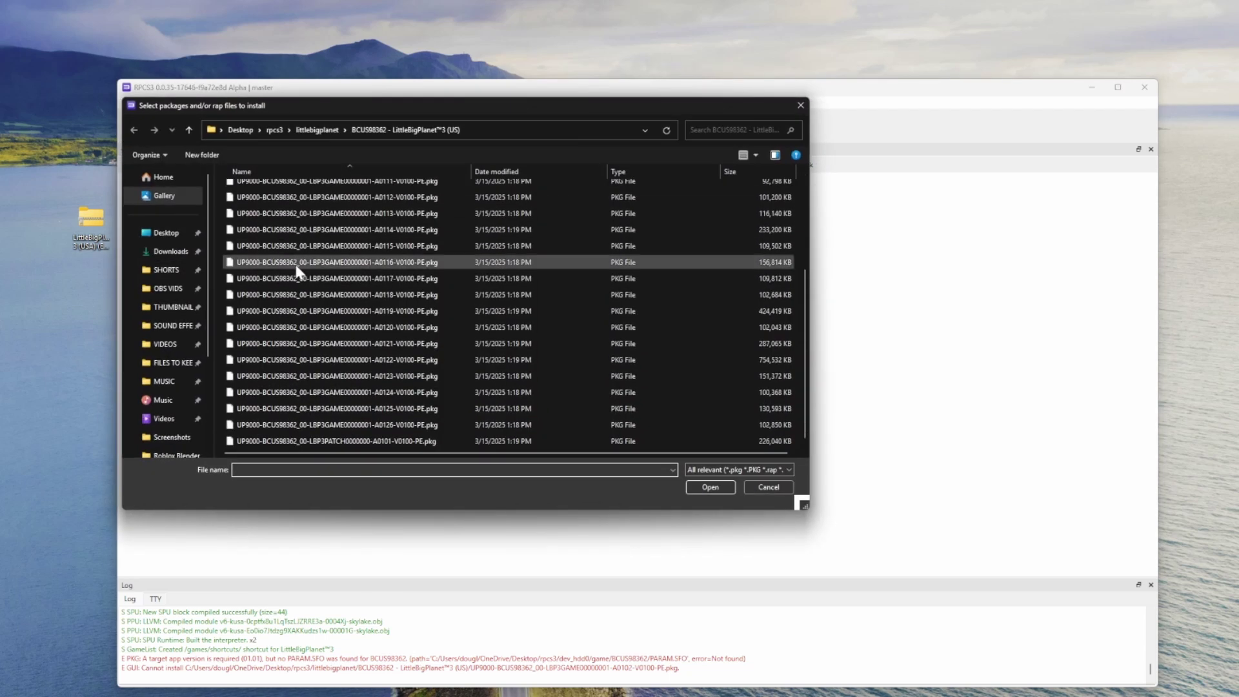
{"action": "left_click", "coordinate": [366, 442]}
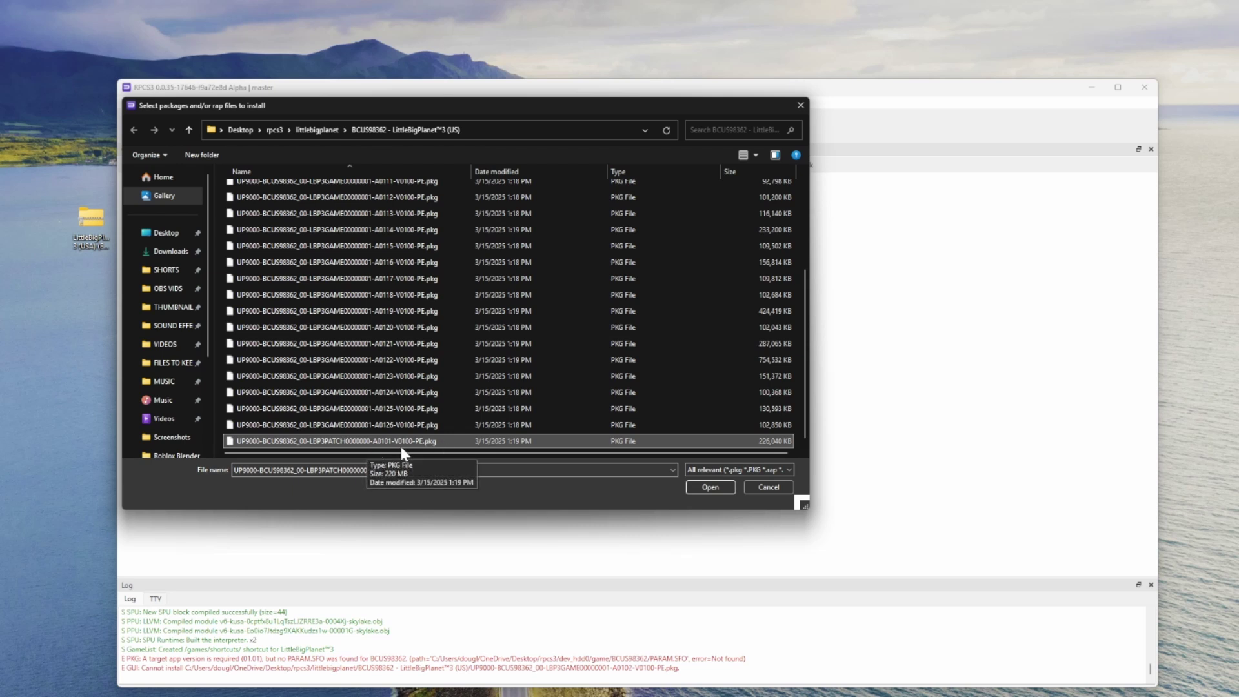
{"action": "left_click", "coordinate": [710, 487]}
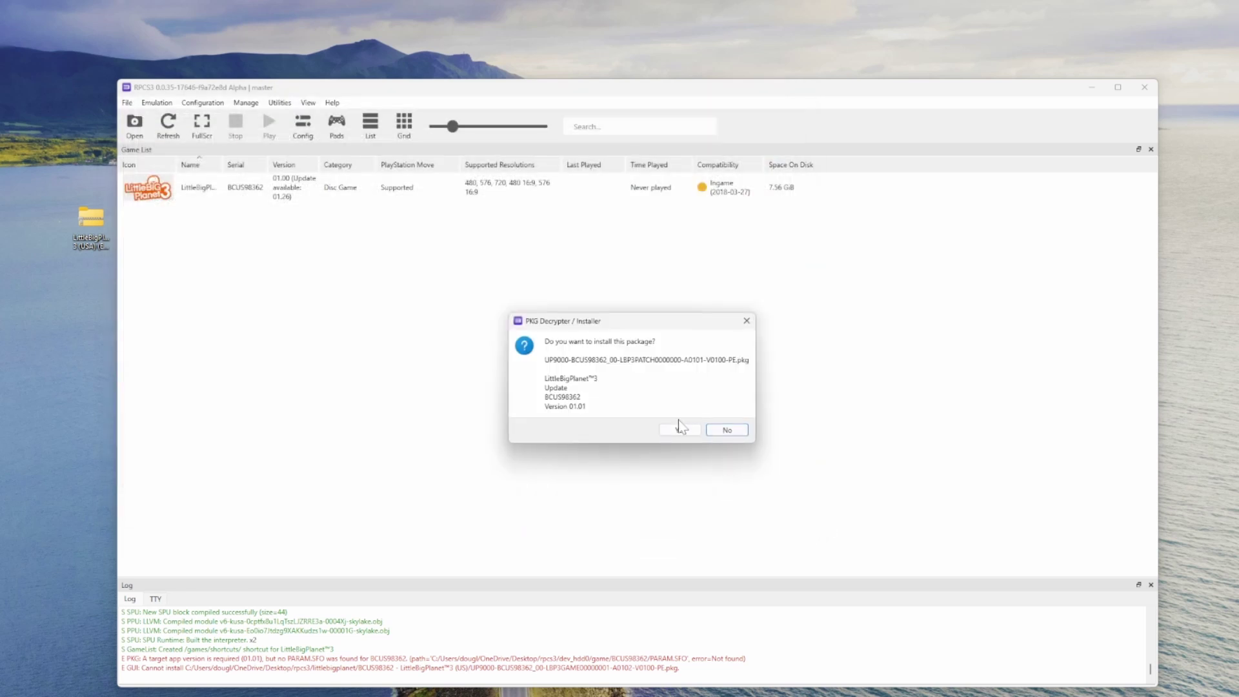
{"action": "left_click", "coordinate": [684, 432]}
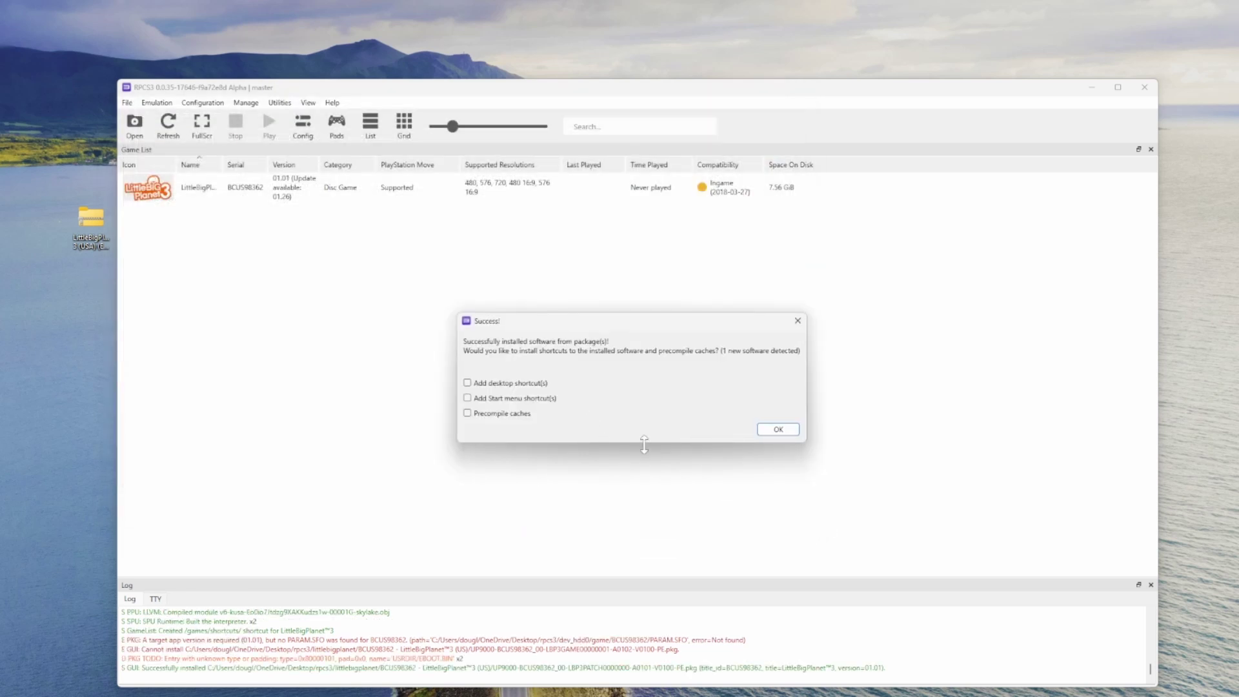
{"action": "left_click", "coordinate": [777, 430]}
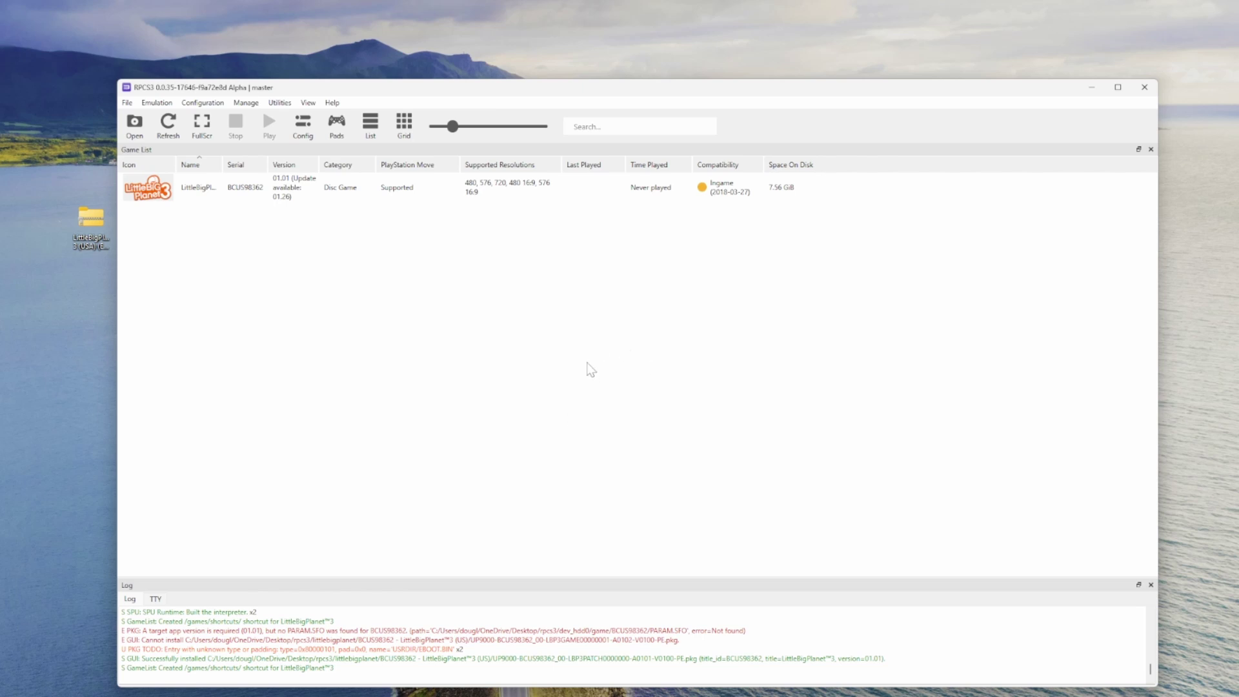
- Install the A0102 through A0126 update packages in one batch, then select LittleBigPlanet 3
{"action": "left_click", "coordinate": [127, 103]}
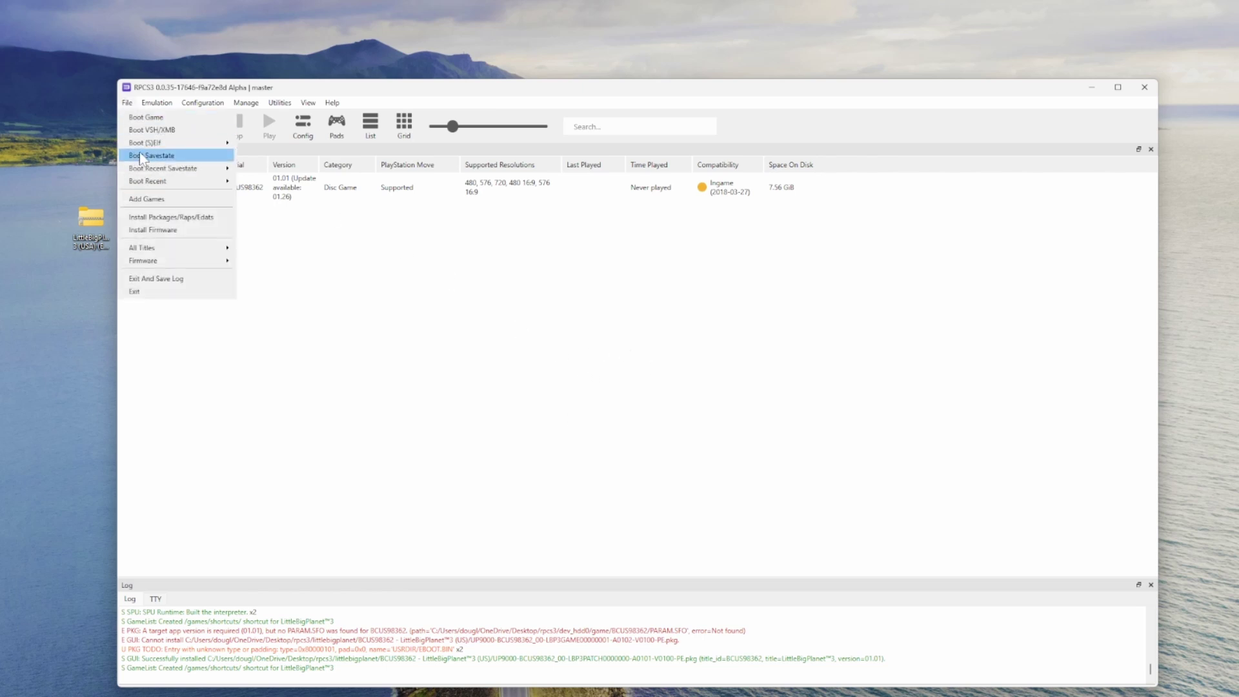
{"action": "left_click", "coordinate": [164, 216]}
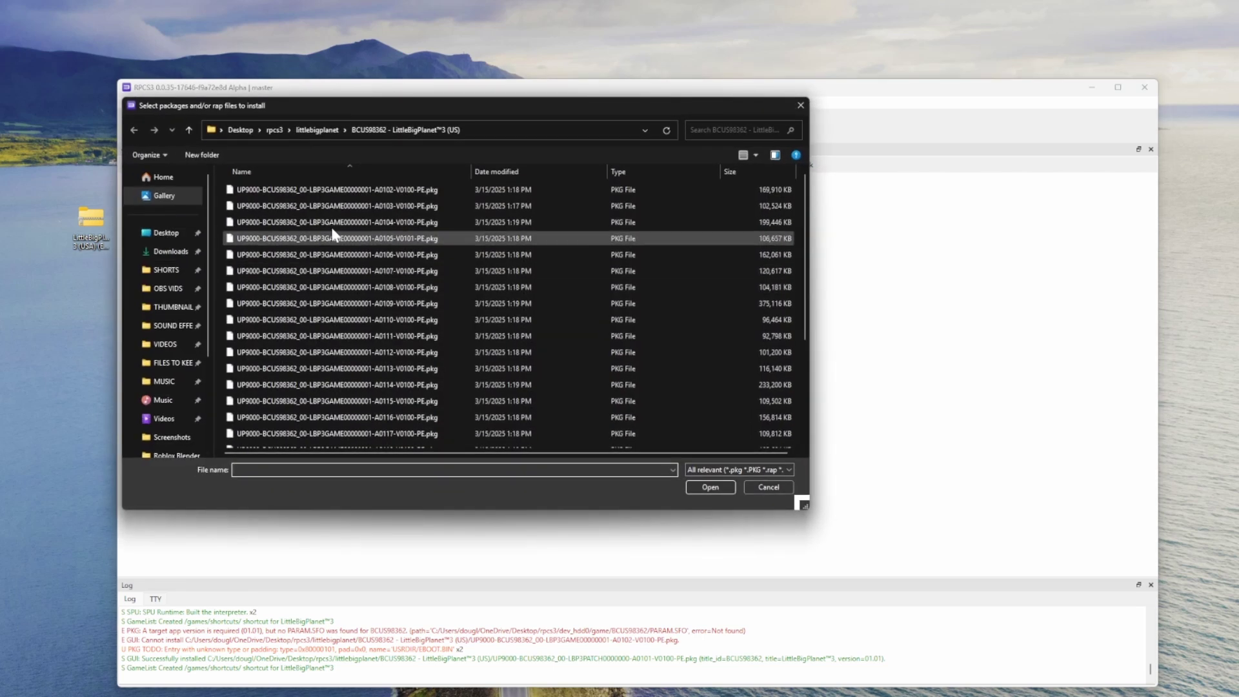
{"action": "left_click", "coordinate": [346, 190]}
{"action": "scroll", "coordinate": [364, 291], "scroll_direction": "down", "scroll_amount": 3}
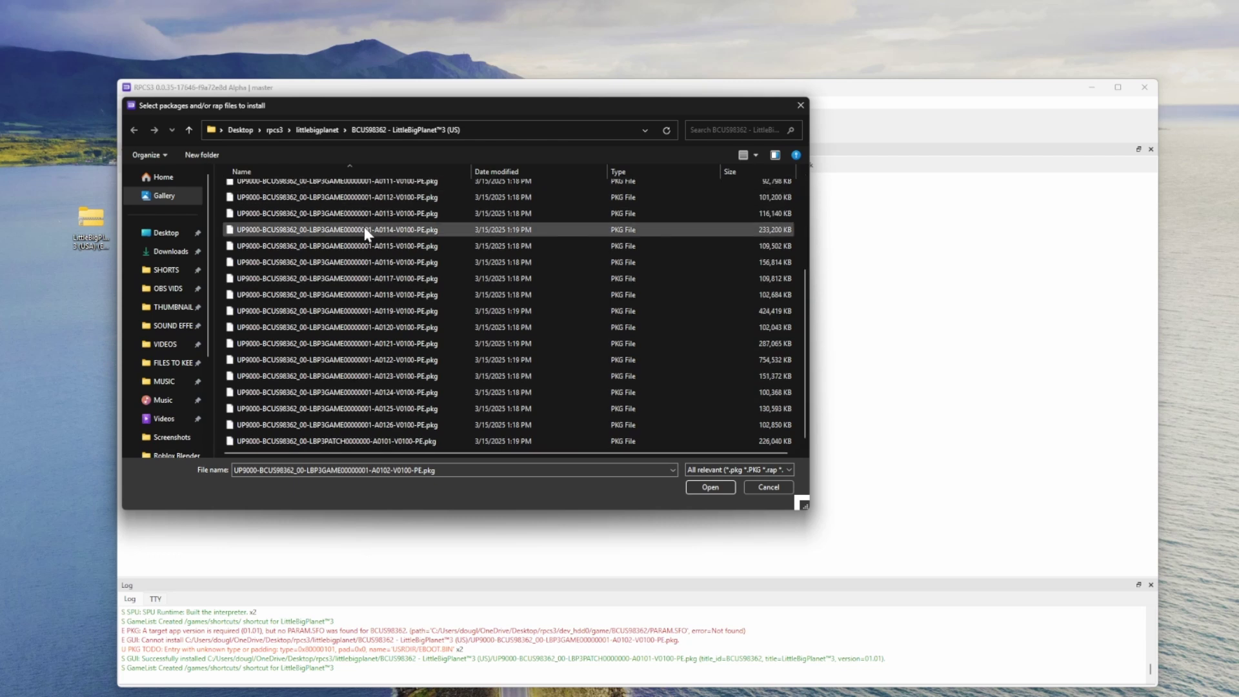
{"action": "left_click", "coordinate": [408, 427], "text": "shift"}
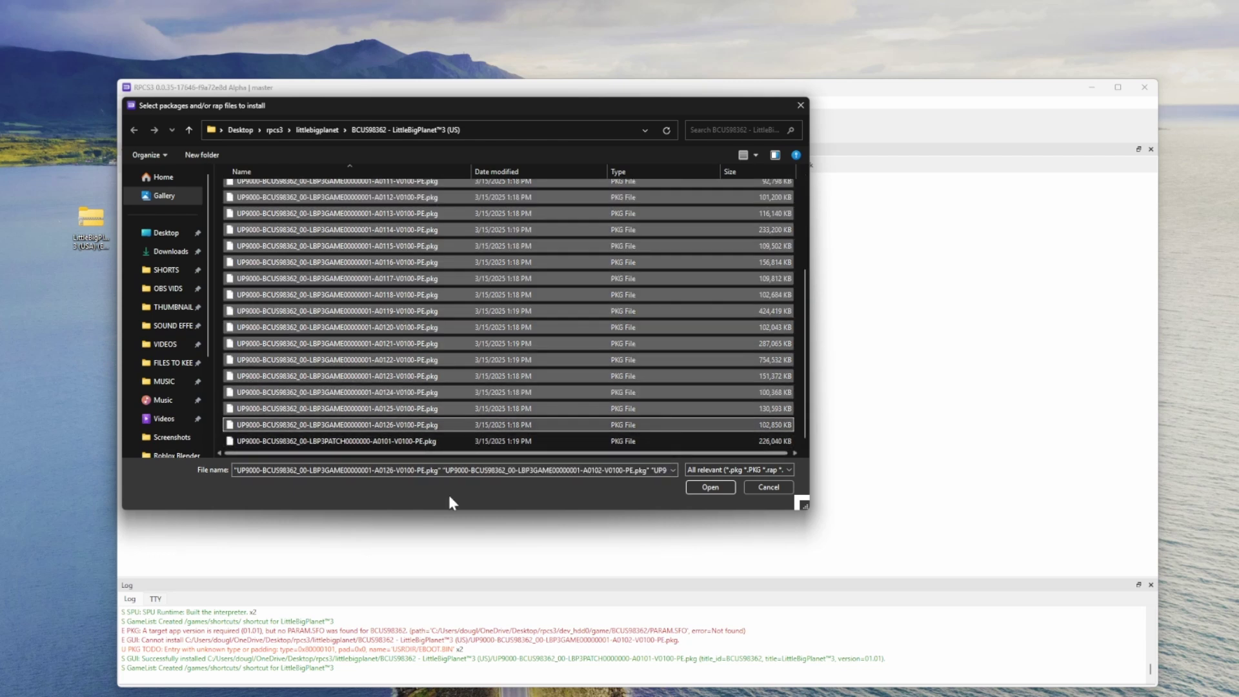
{"action": "left_click", "coordinate": [710, 488]}
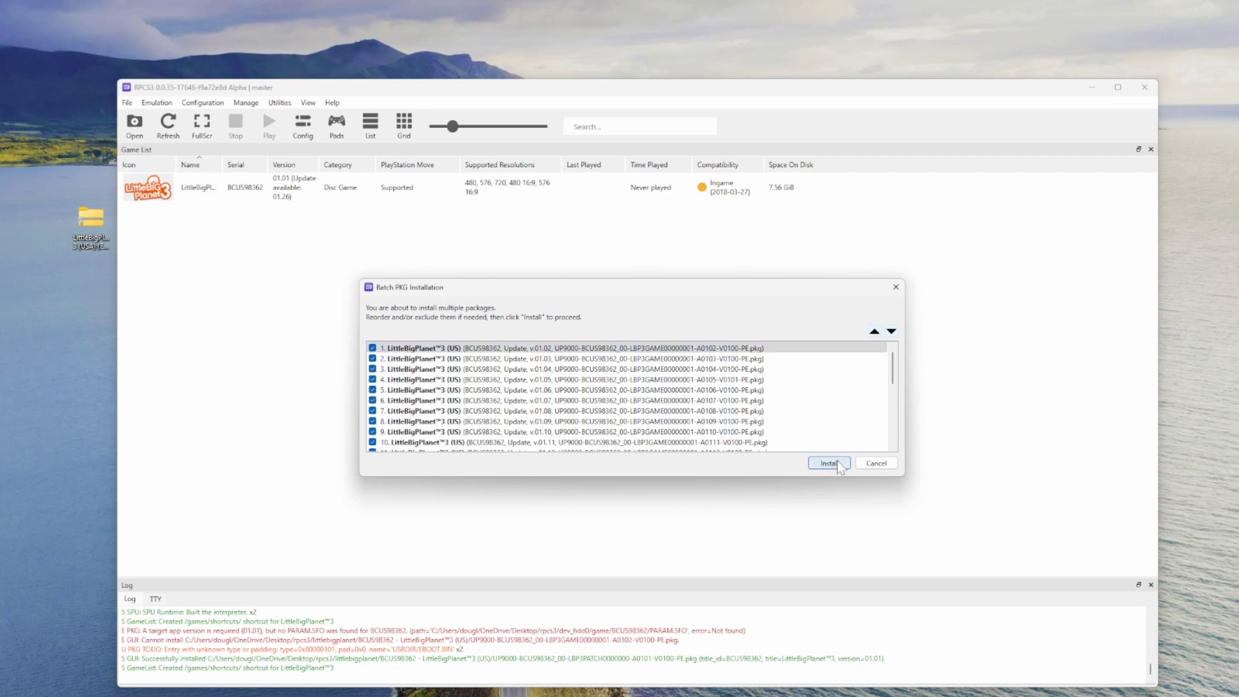
{"action": "left_click", "coordinate": [824, 488]}
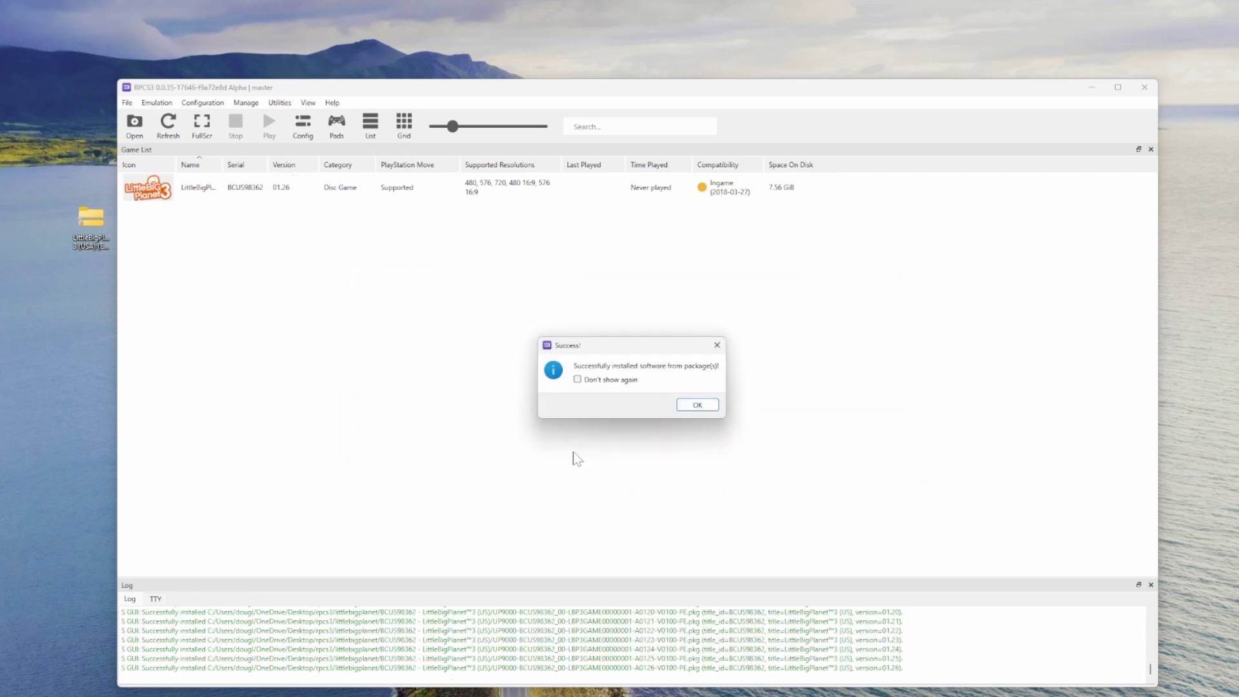
{"action": "left_click", "coordinate": [695, 405]}
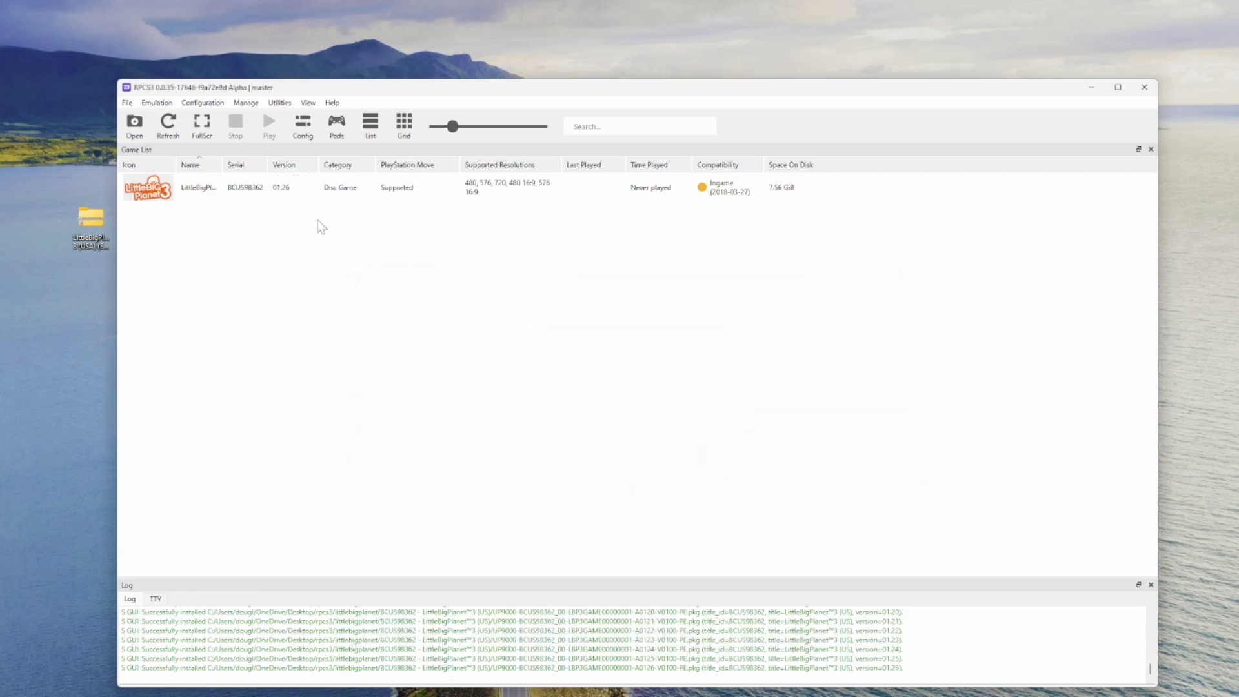
{"action": "left_click", "coordinate": [288, 193]}
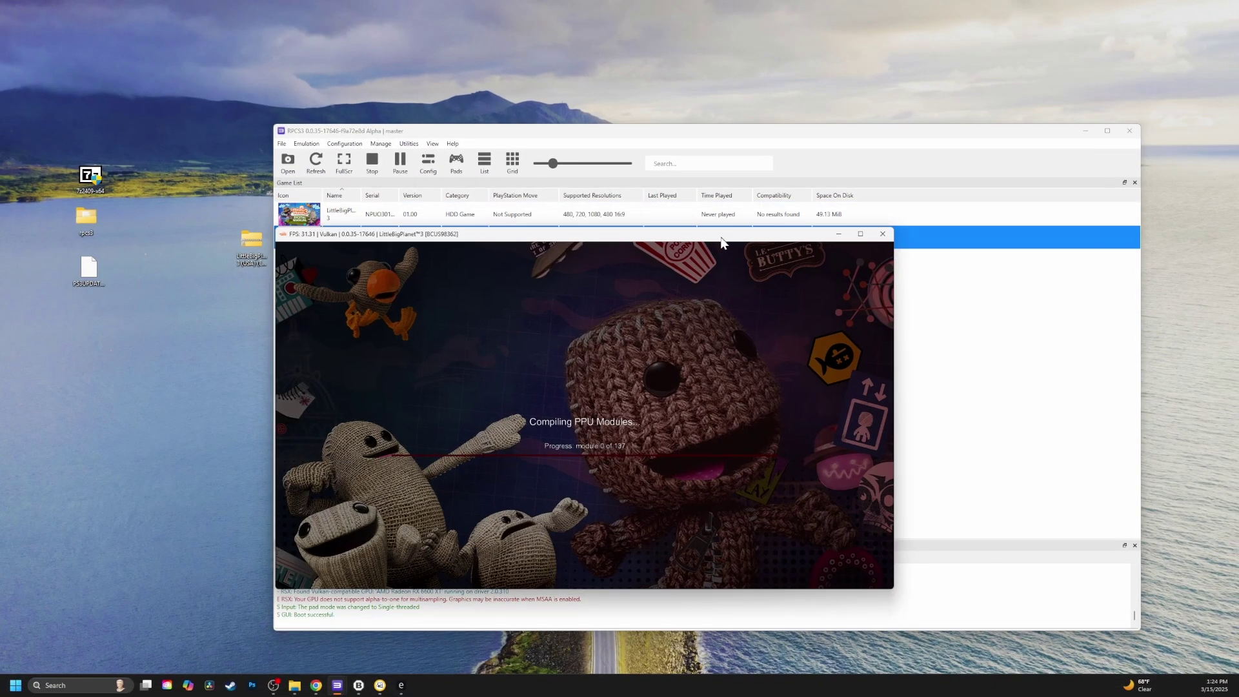
- Nudge the booting LittleBigPlanet 3 game window slightly up and right
{"action": "left_click_drag", "start_coordinate": [722, 242], "coordinate": [731, 234]}
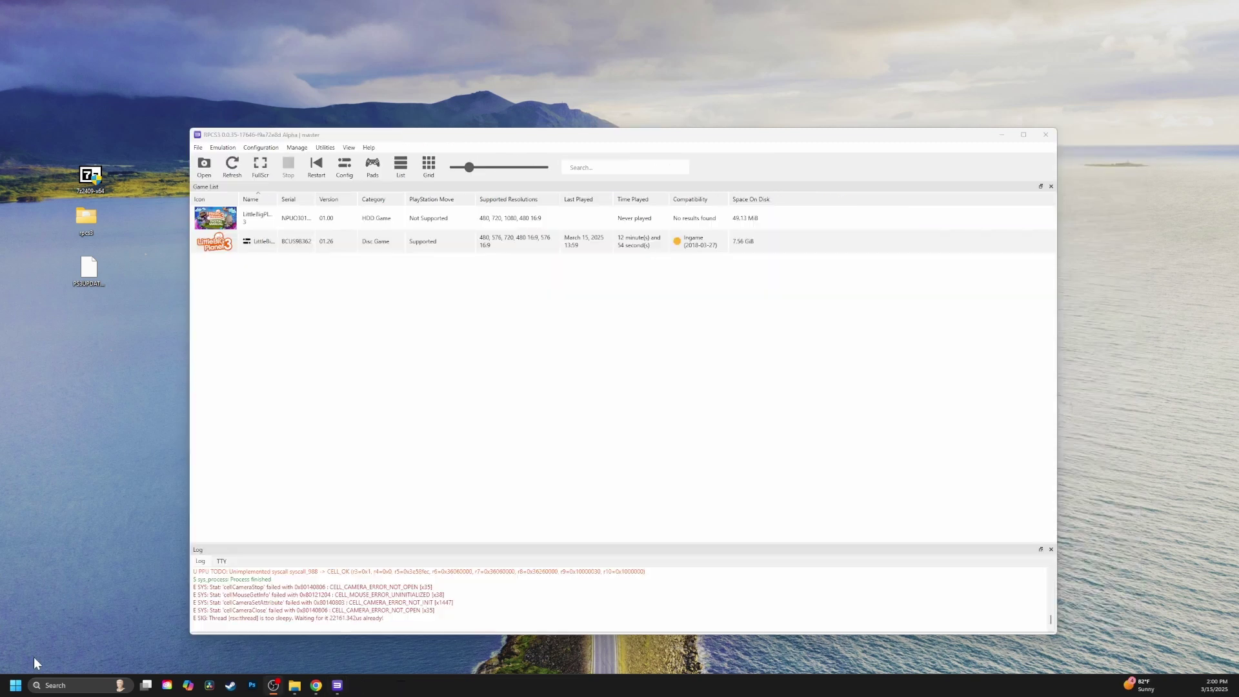
- Start a new RPCN account from the RPCN settings with username dairyduck
{"action": "left_click", "coordinate": [260, 147]}
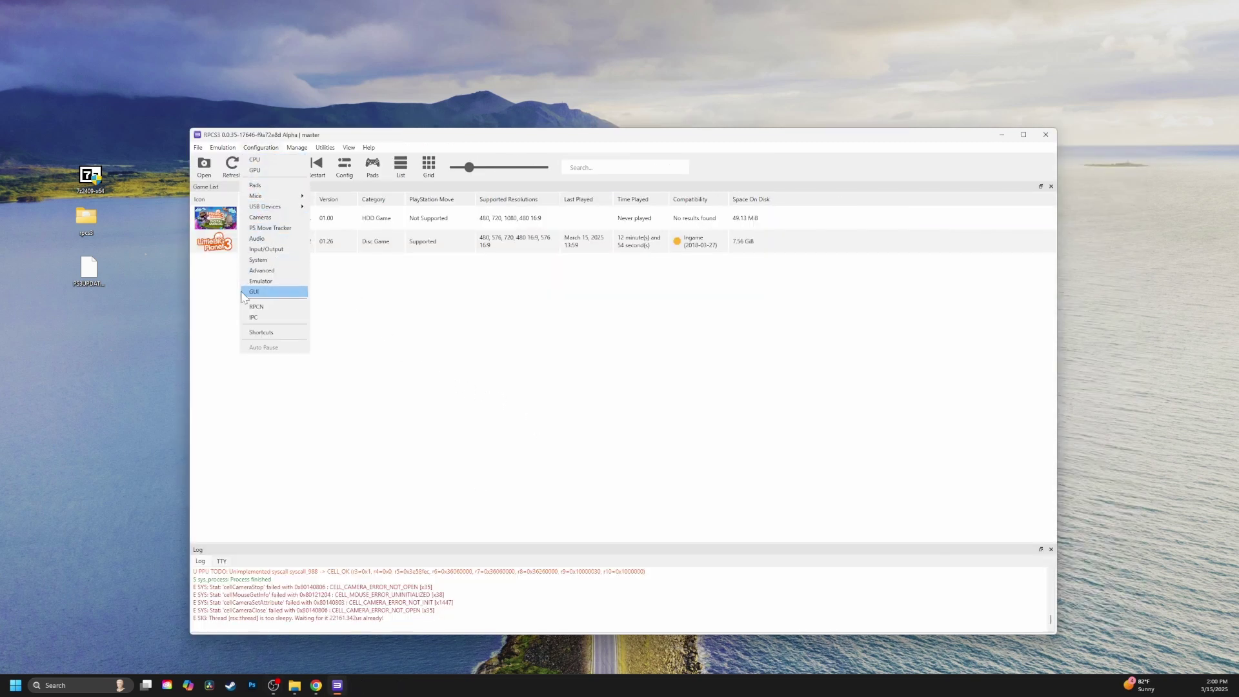
{"action": "left_click", "coordinate": [256, 306]}
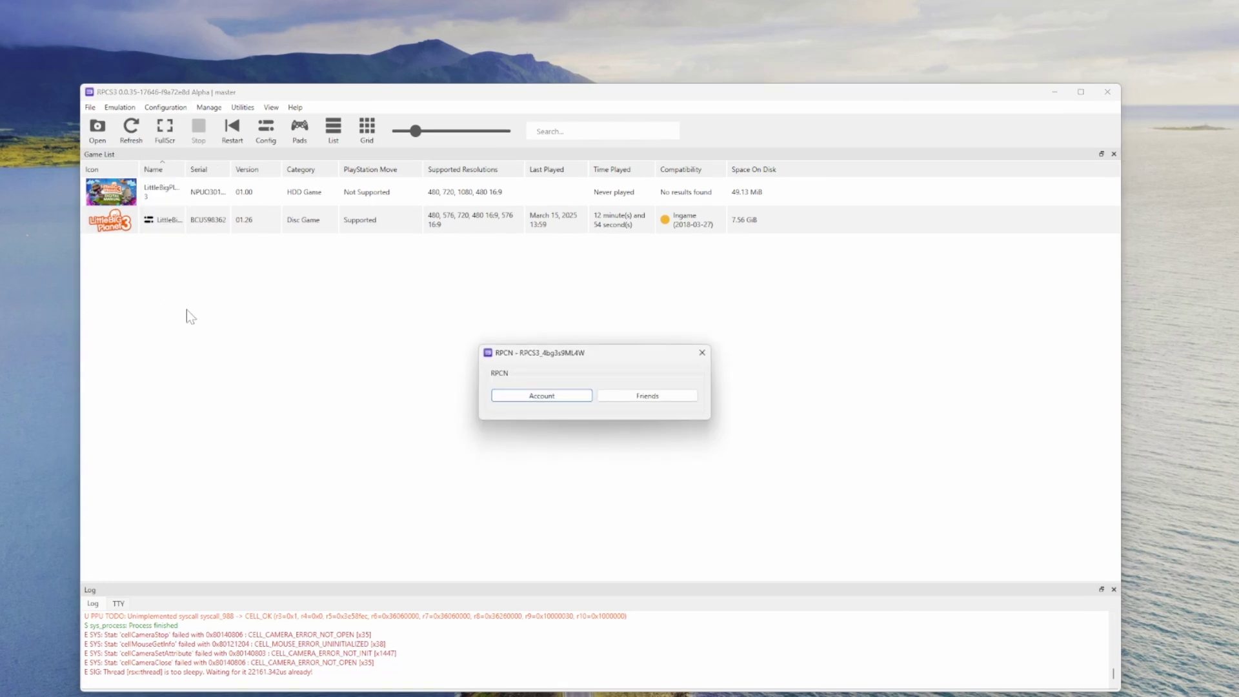
{"action": "left_click", "coordinate": [523, 395]}
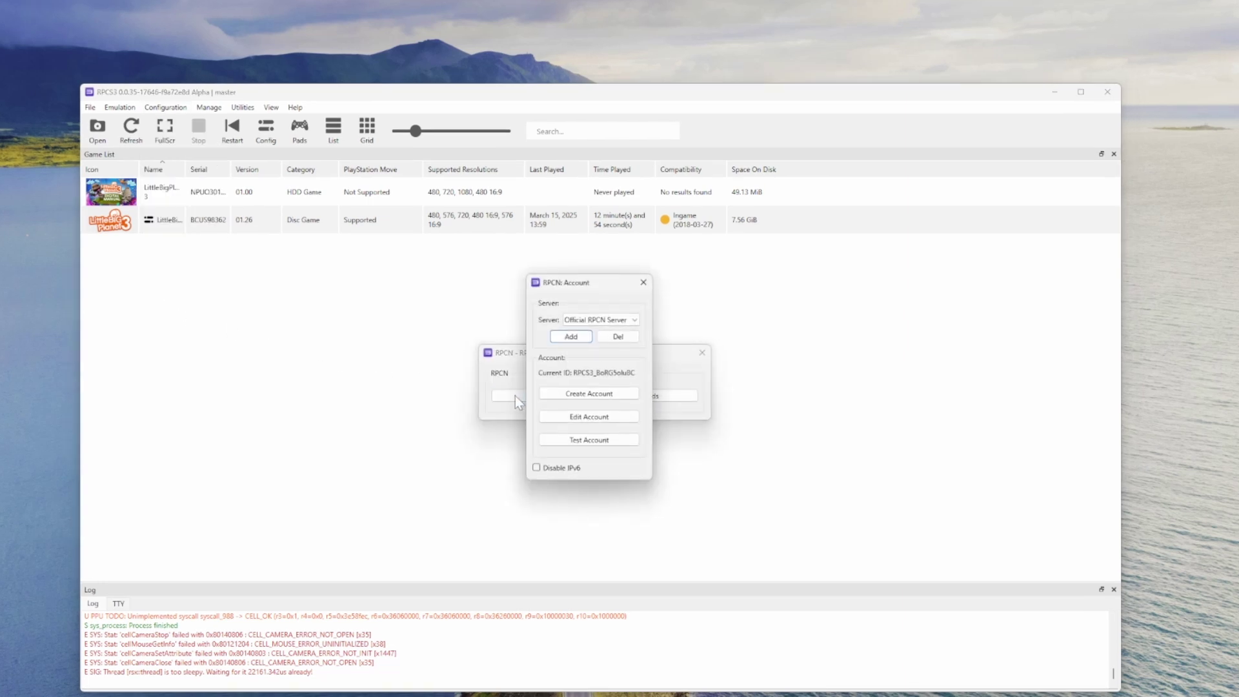
{"action": "left_click", "coordinate": [598, 399]}
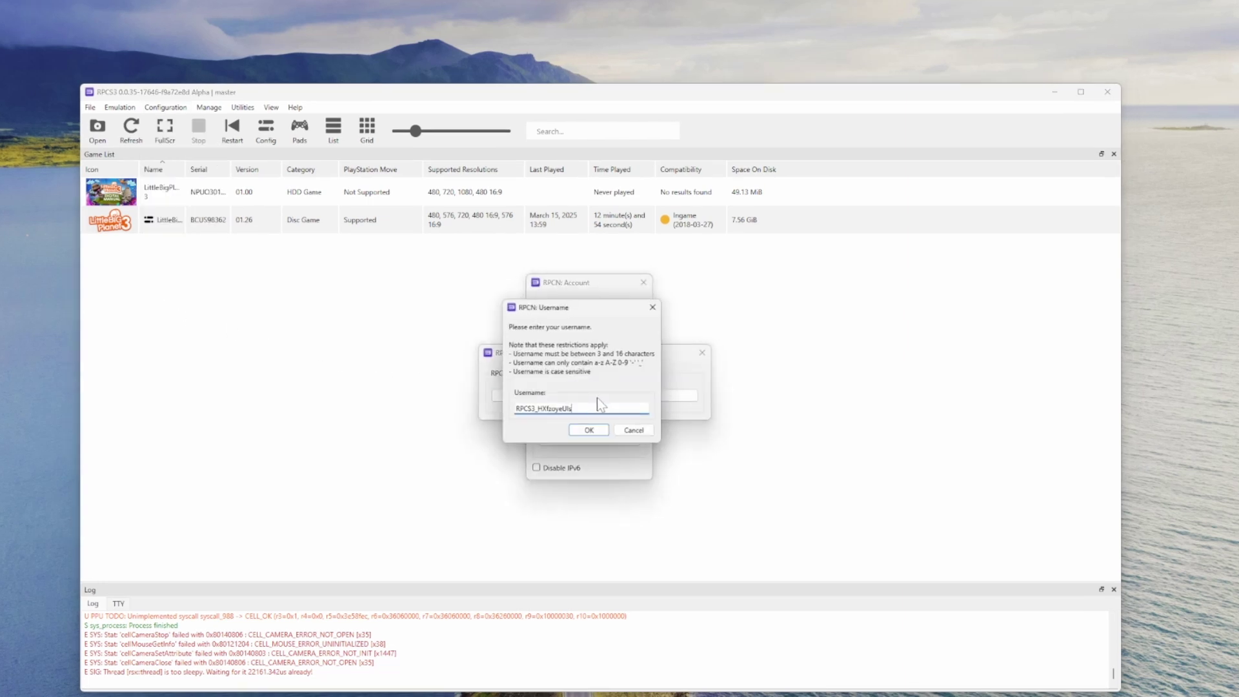
{"action": "left_click_drag", "start_coordinate": [576, 410], "coordinate": [404, 396]}
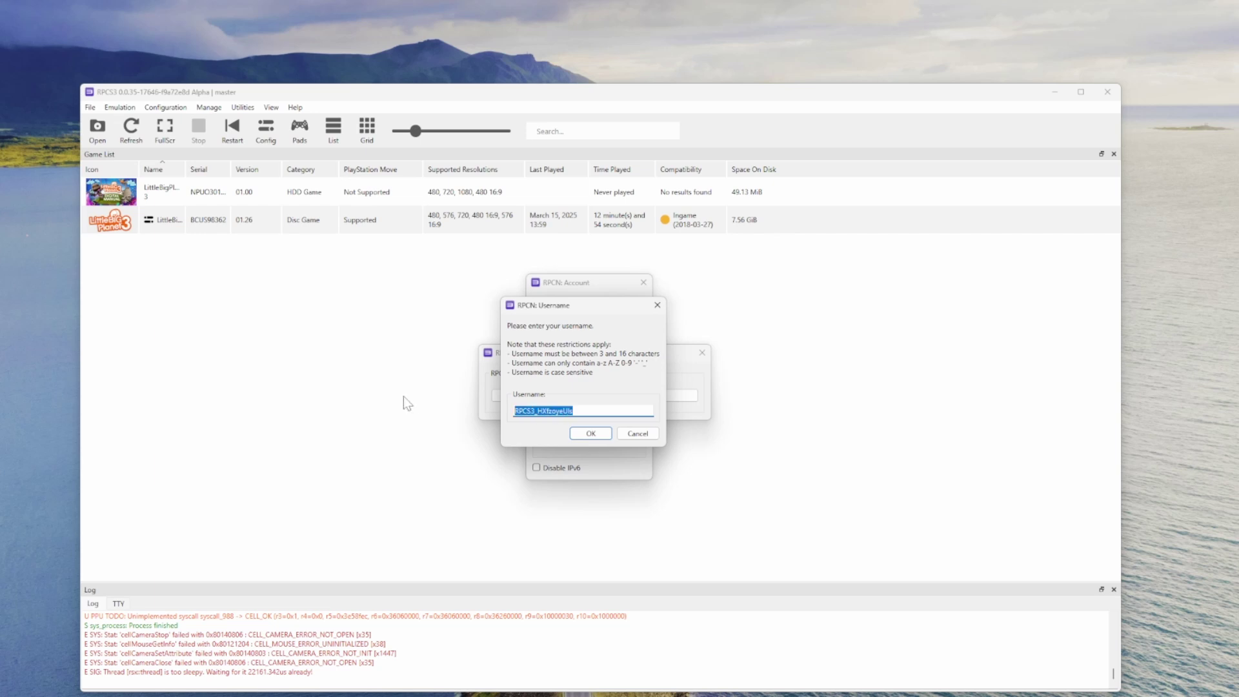
{"action": "type", "text": "dairyduck"}
{"action": "left_click", "coordinate": [590, 433]}
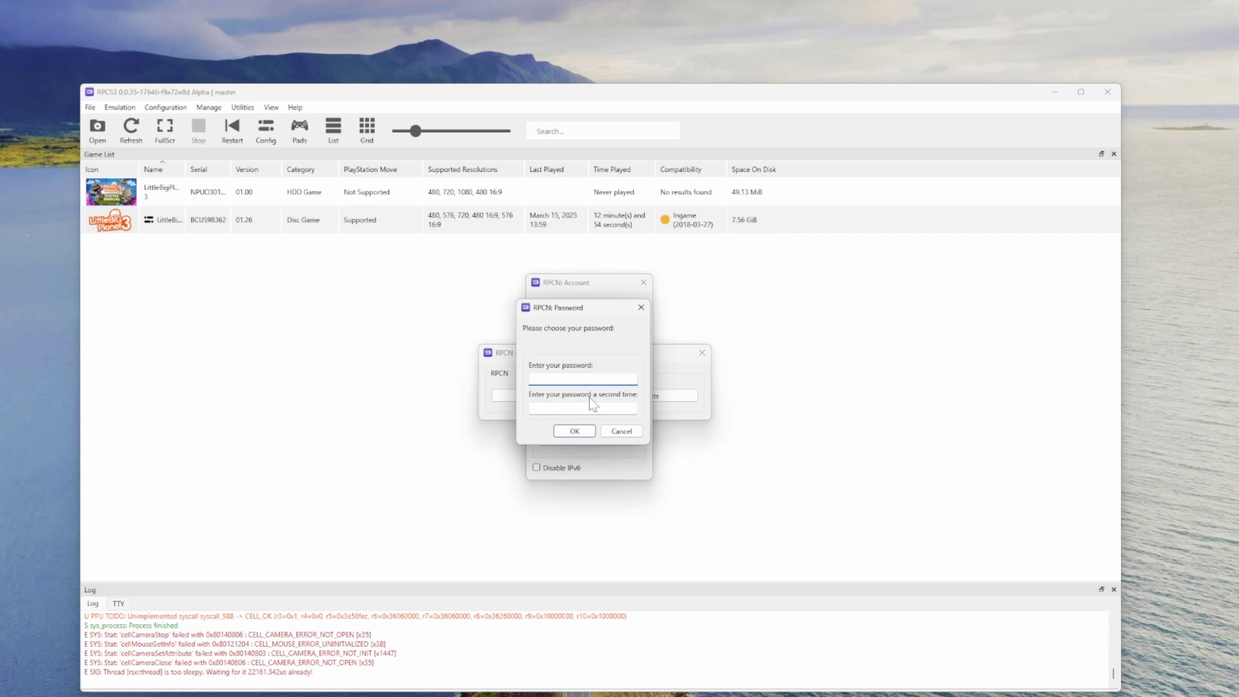
{"action": "type", "text": "*****"}
{"action": "type", "text": "***"}
- Enter the password, fill in the email and its confirmation, and confirm account creation
{"action": "key", "text": "Tab"}
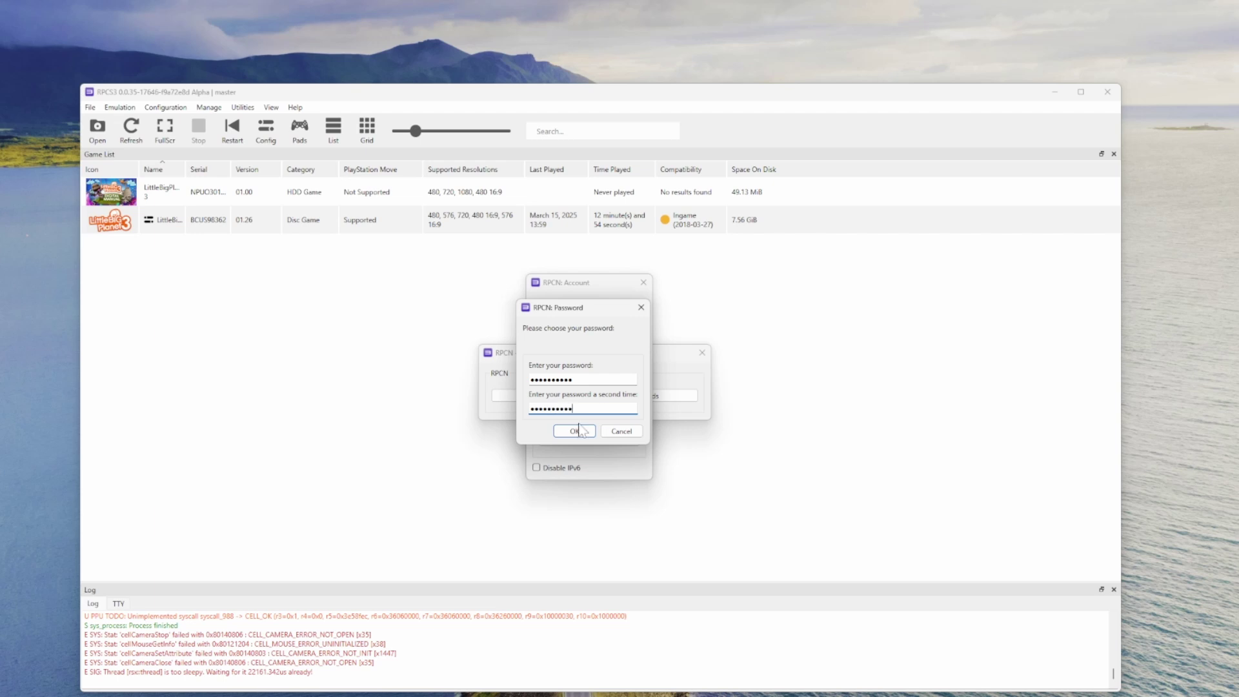
{"action": "left_click", "coordinate": [574, 430]}
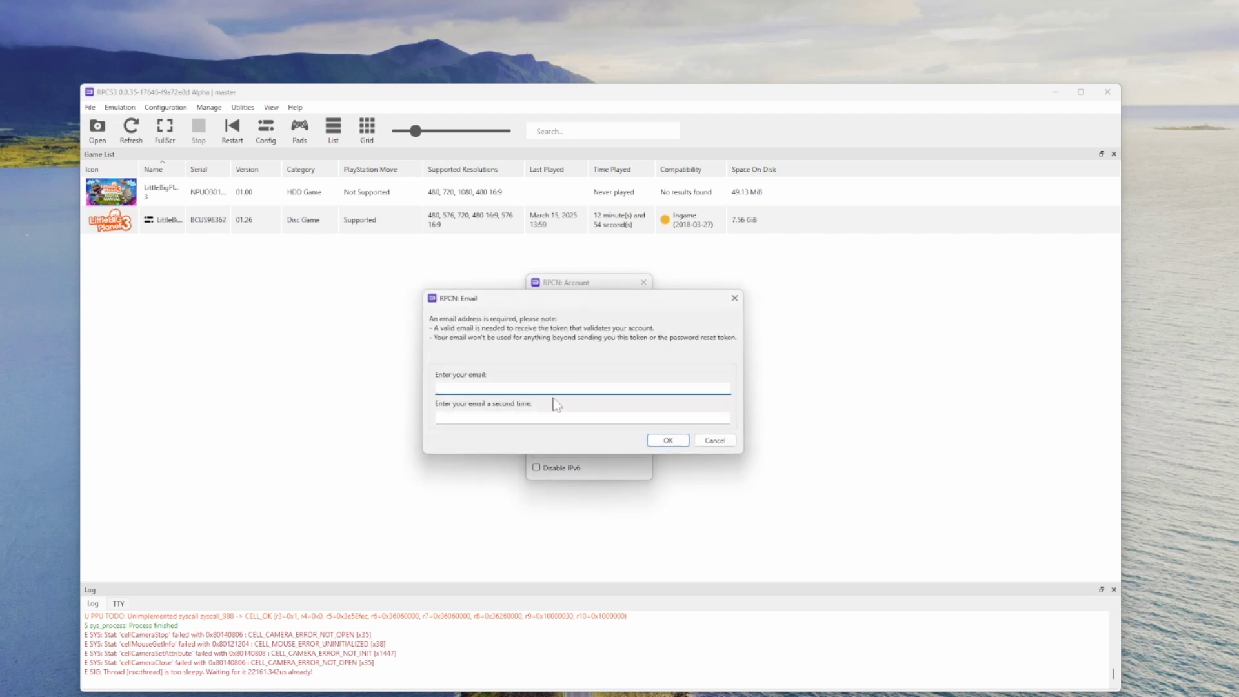
{"action": "key", "text": "ctrl+a"}
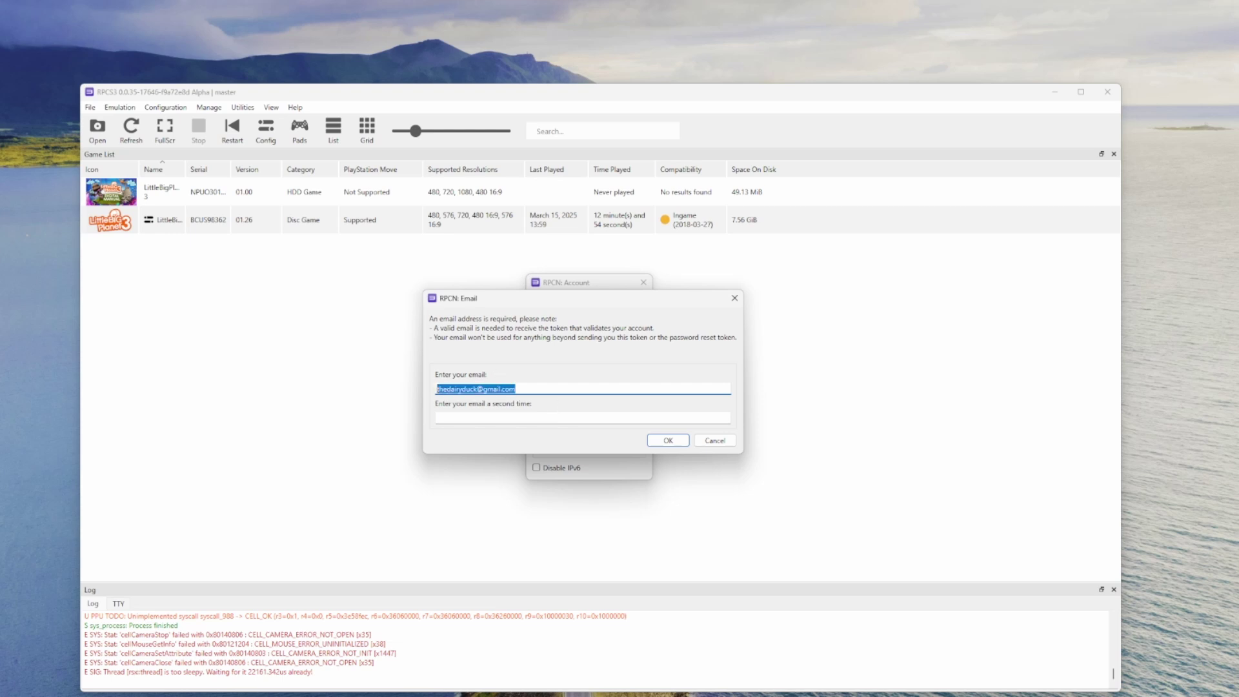
{"action": "key", "text": "ctrl+c"}
{"action": "key", "text": "Tab"}
{"action": "key", "text": "ctrl+v"}
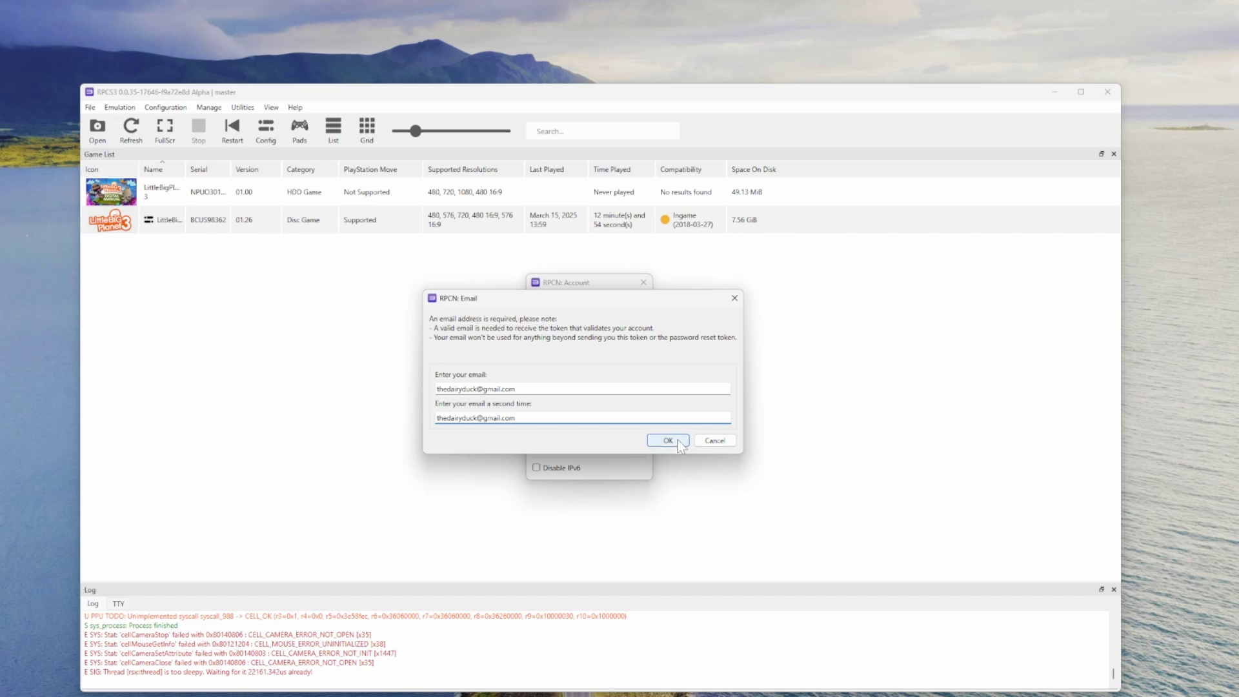
{"action": "left_click", "coordinate": [668, 441]}
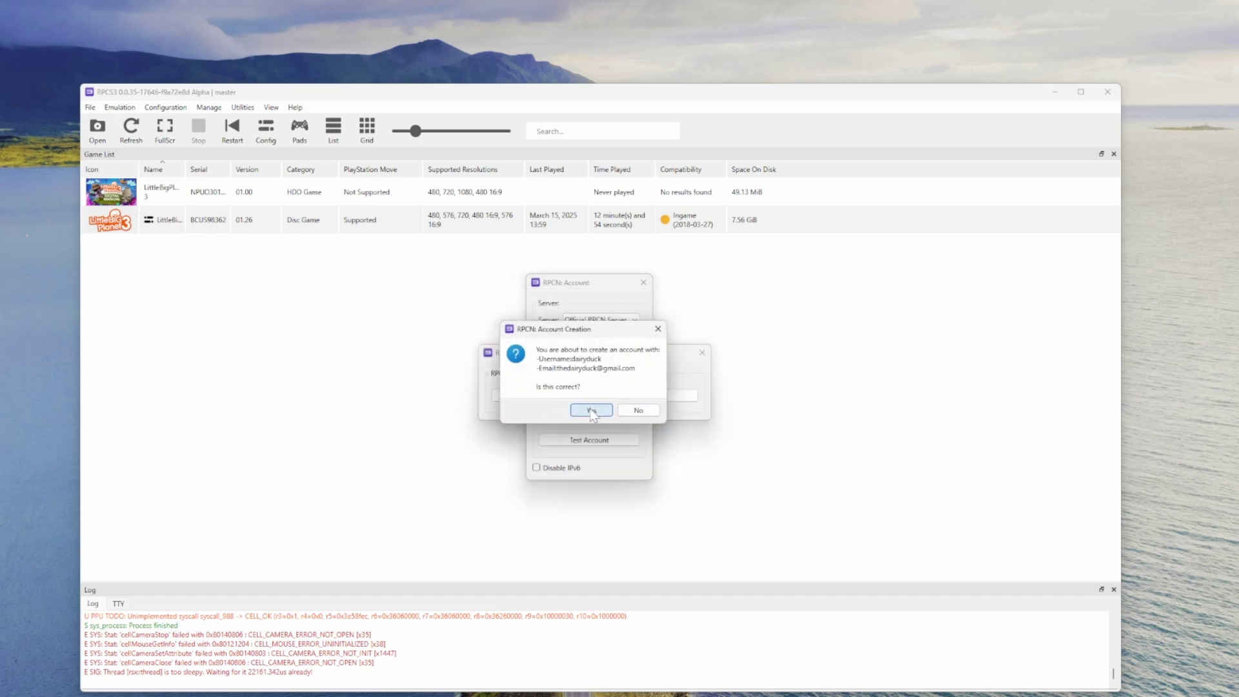
{"action": "left_click", "coordinate": [592, 410]}
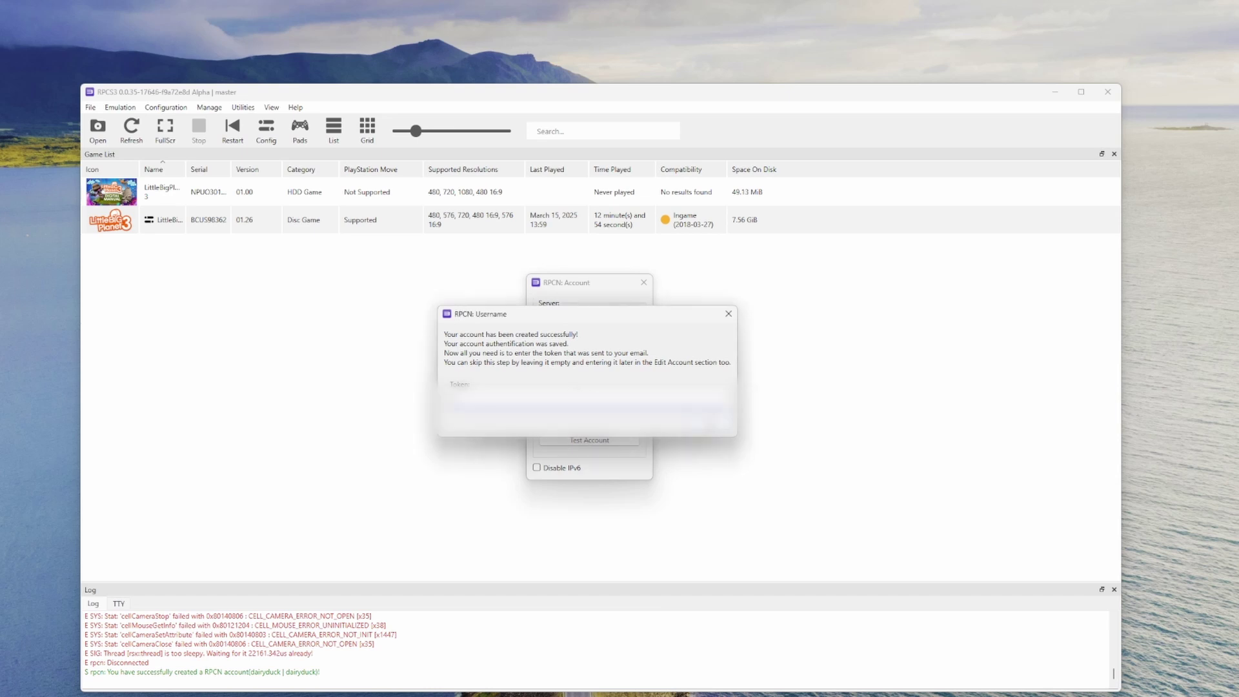
- Submit the emailed verification token and confirm the account tests as valid
{"action": "key", "text": "ctrl+v"}
{"action": "left_click", "coordinate": [708, 425]}
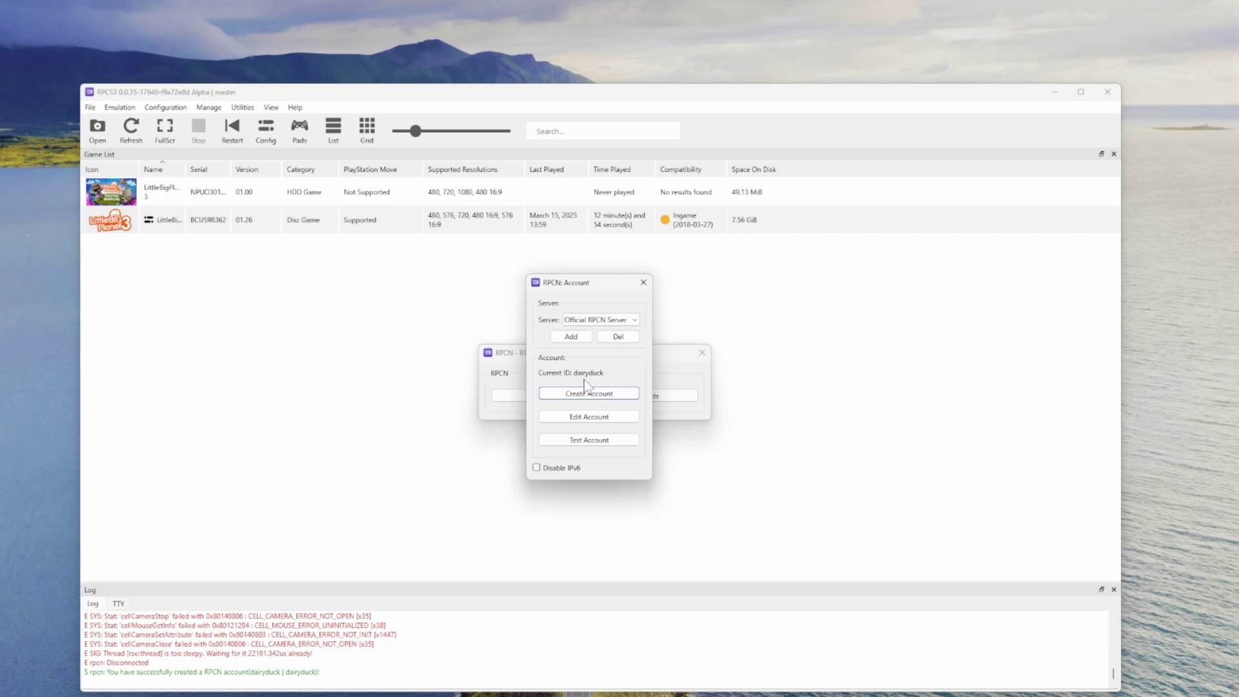
{"action": "left_click", "coordinate": [589, 443]}
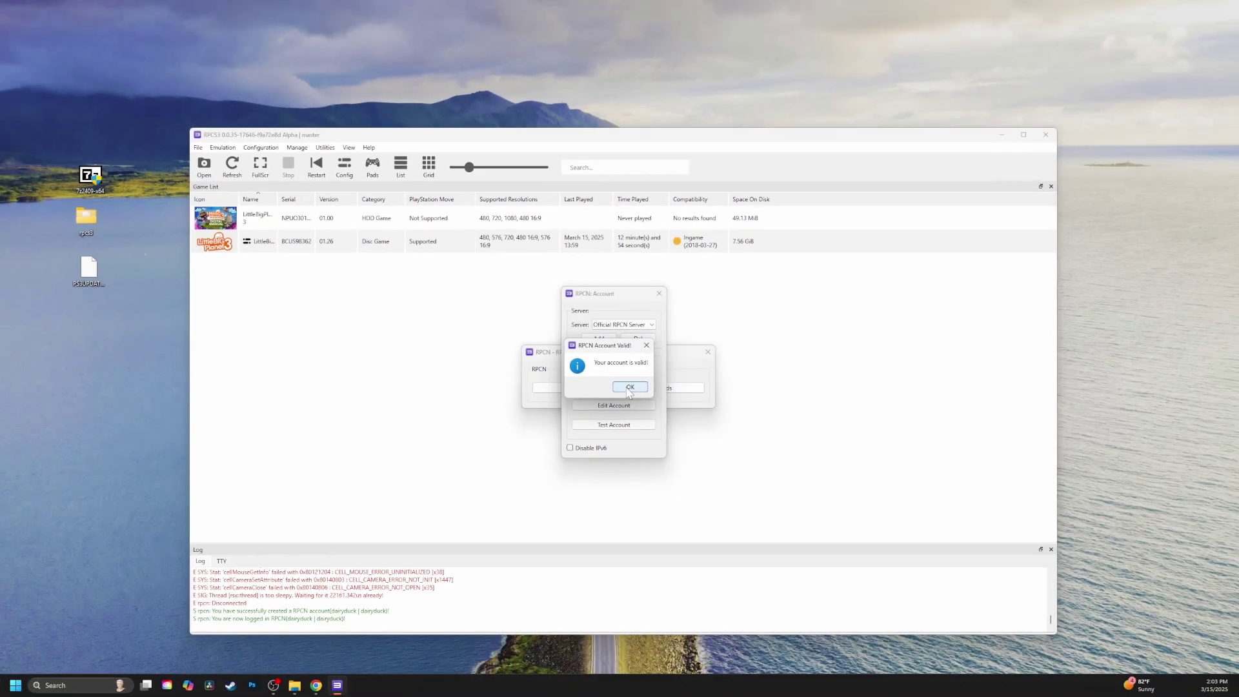
{"action": "left_click", "coordinate": [609, 396]}
- Set LittleBigPlanet 3's custom Network Status to Connected and PSN Status to RPCN, then save
{"action": "key", "text": "Escape"}
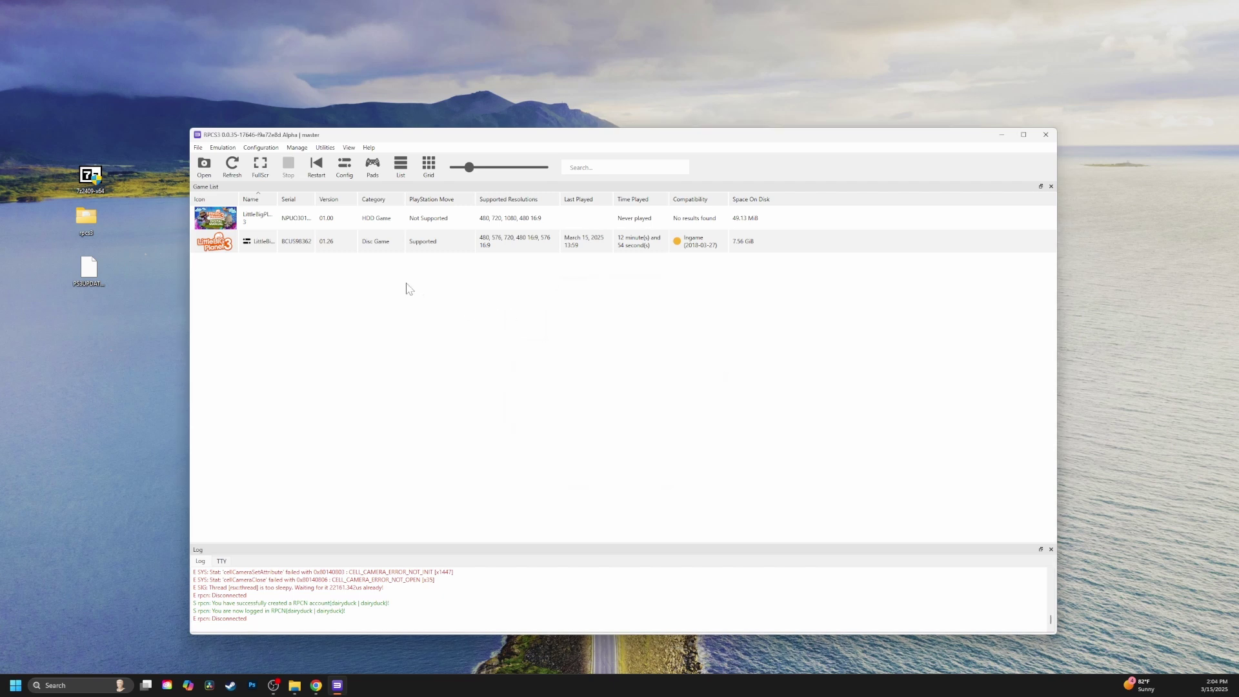
{"action": "right_click", "coordinate": [295, 243]}
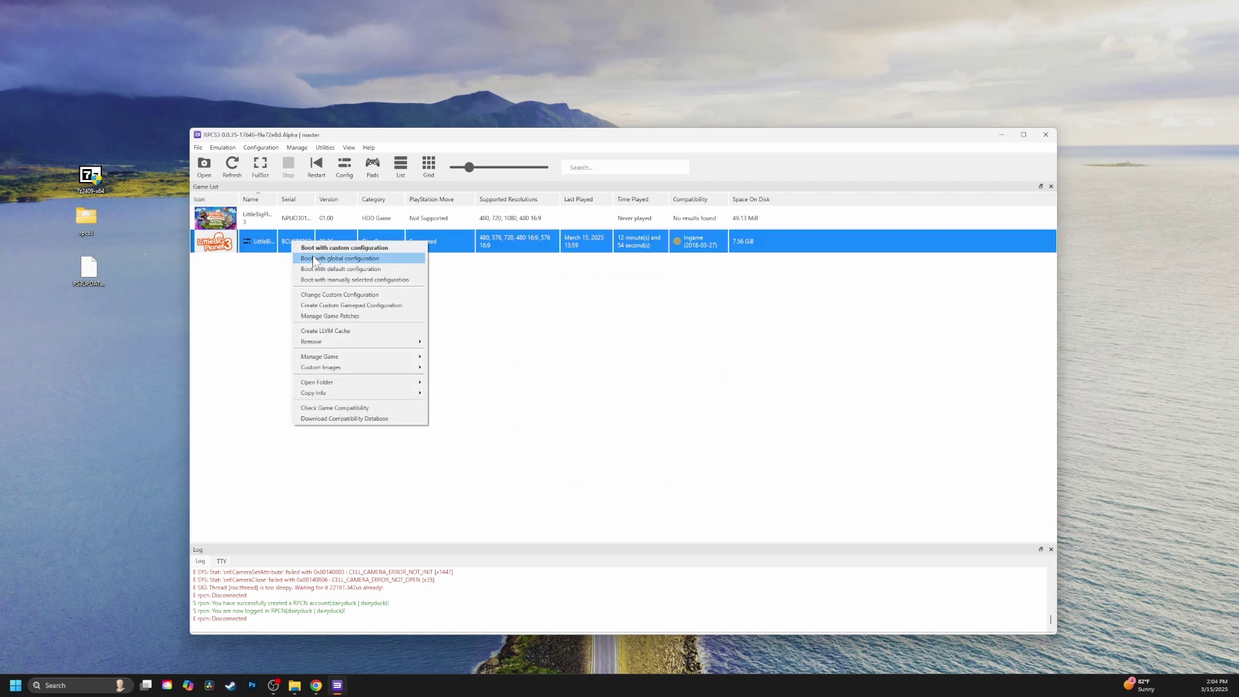
{"action": "left_click", "coordinate": [346, 294]}
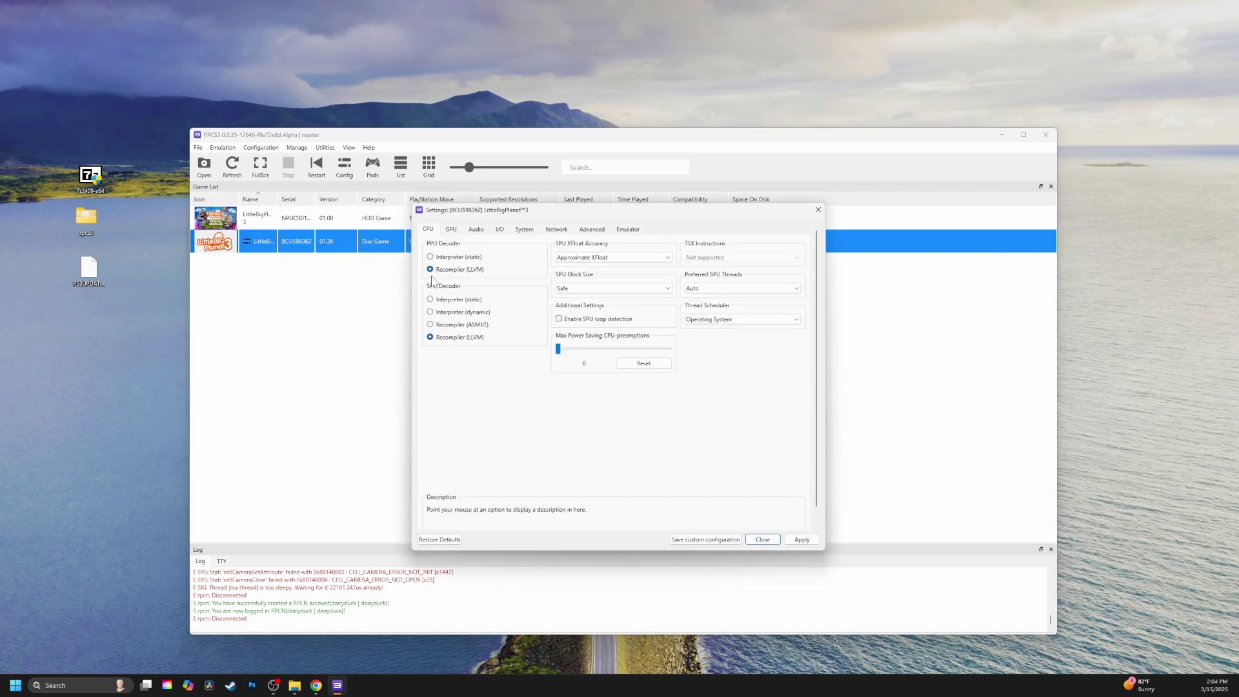
{"action": "left_click", "coordinate": [559, 230]}
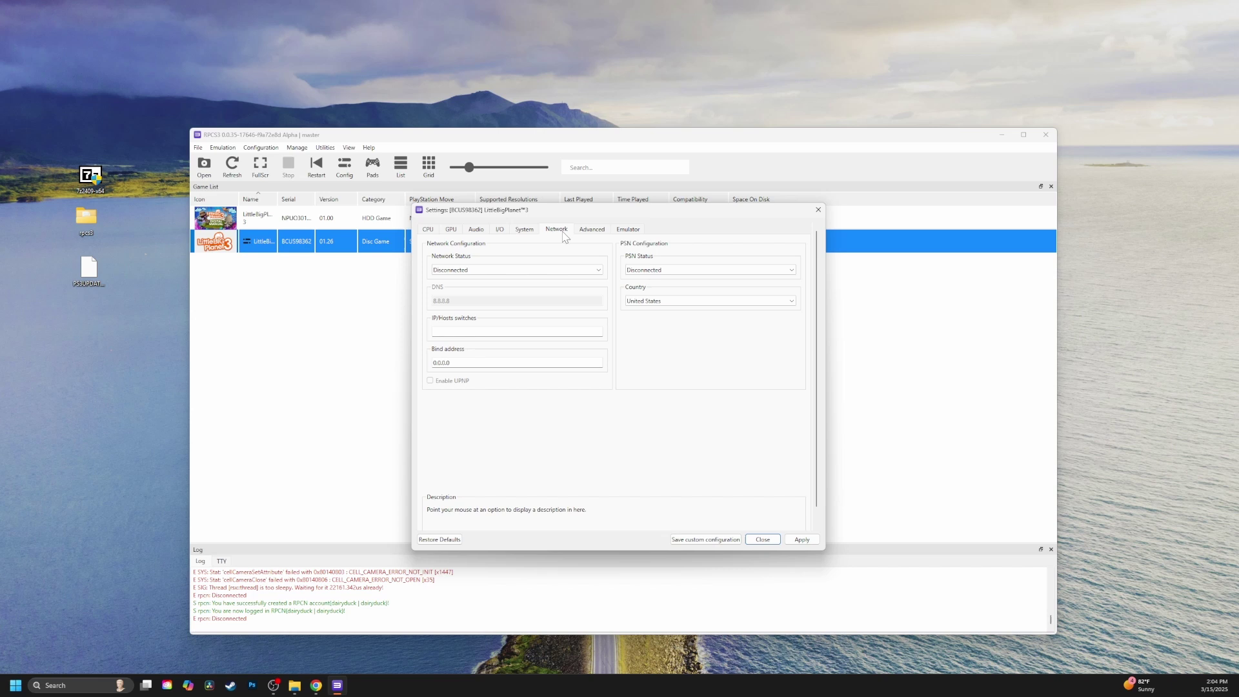
{"action": "left_click", "coordinate": [518, 269]}
{"action": "left_click", "coordinate": [504, 284]}
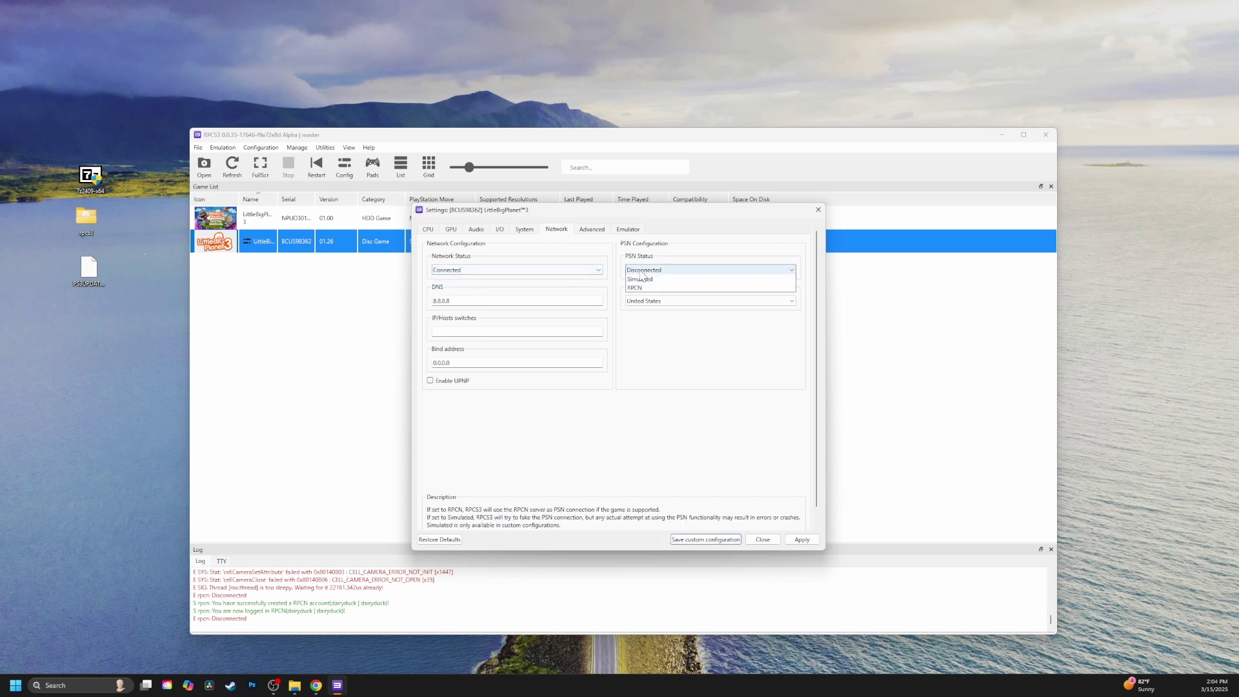
{"action": "left_click", "coordinate": [709, 270]}
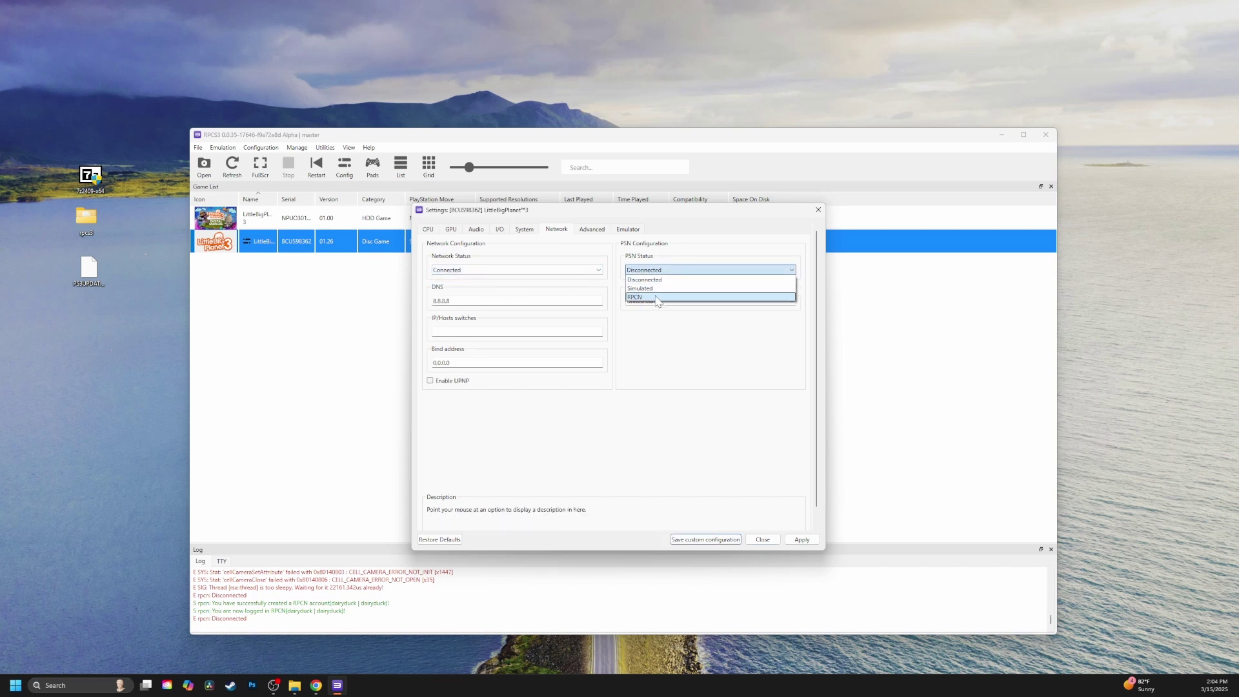
{"action": "left_click", "coordinate": [658, 297]}
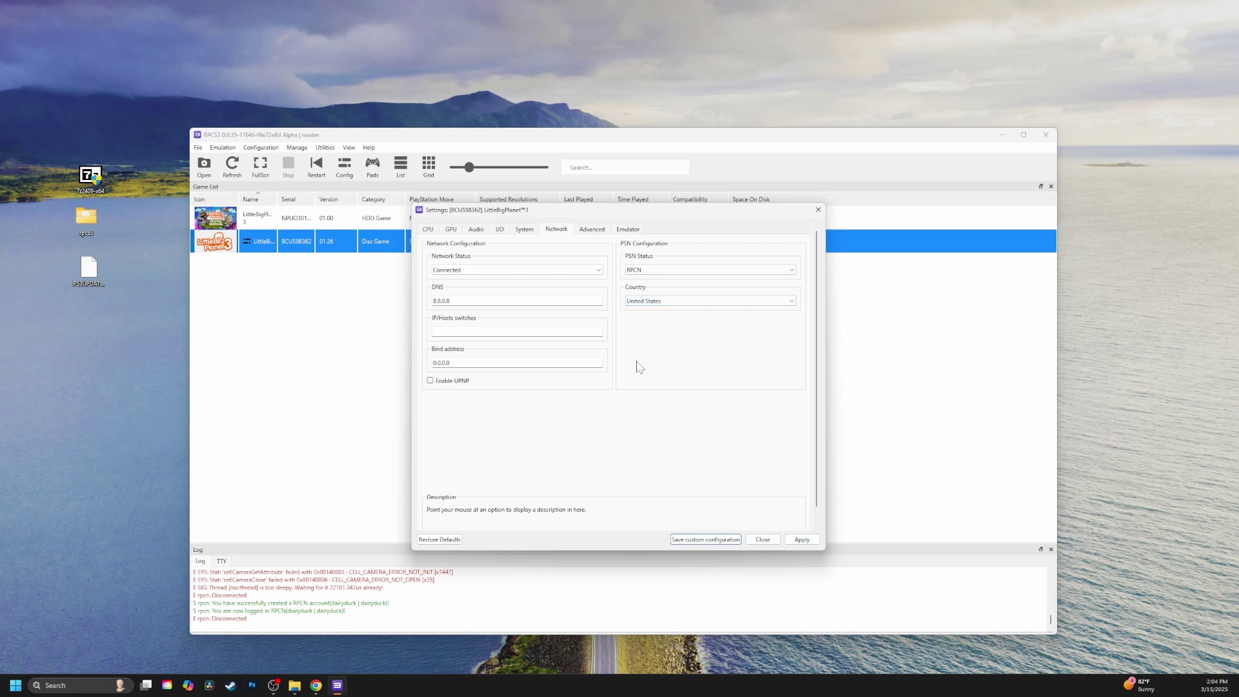
{"action": "left_click", "coordinate": [802, 539]}
{"action": "left_click", "coordinate": [726, 539]}
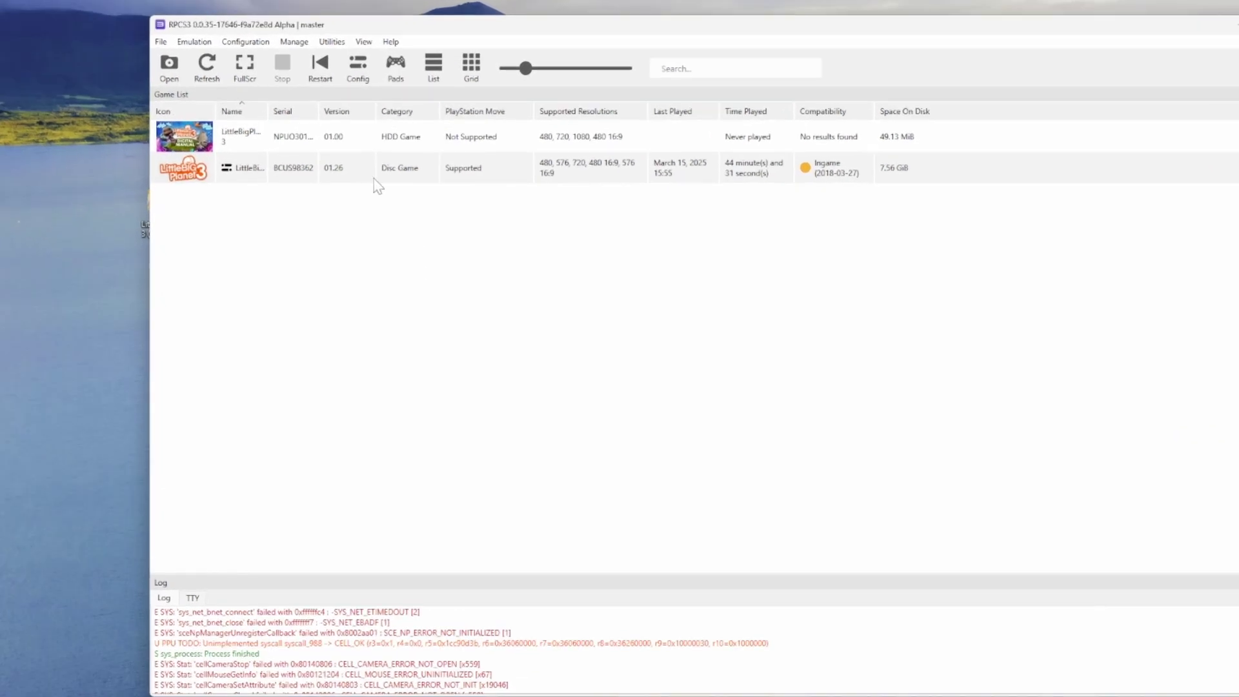
- Tick the Infinite Custom Server patch under BCUS98362 v.01.26 and save the patches
{"action": "right_click", "coordinate": [400, 218]}
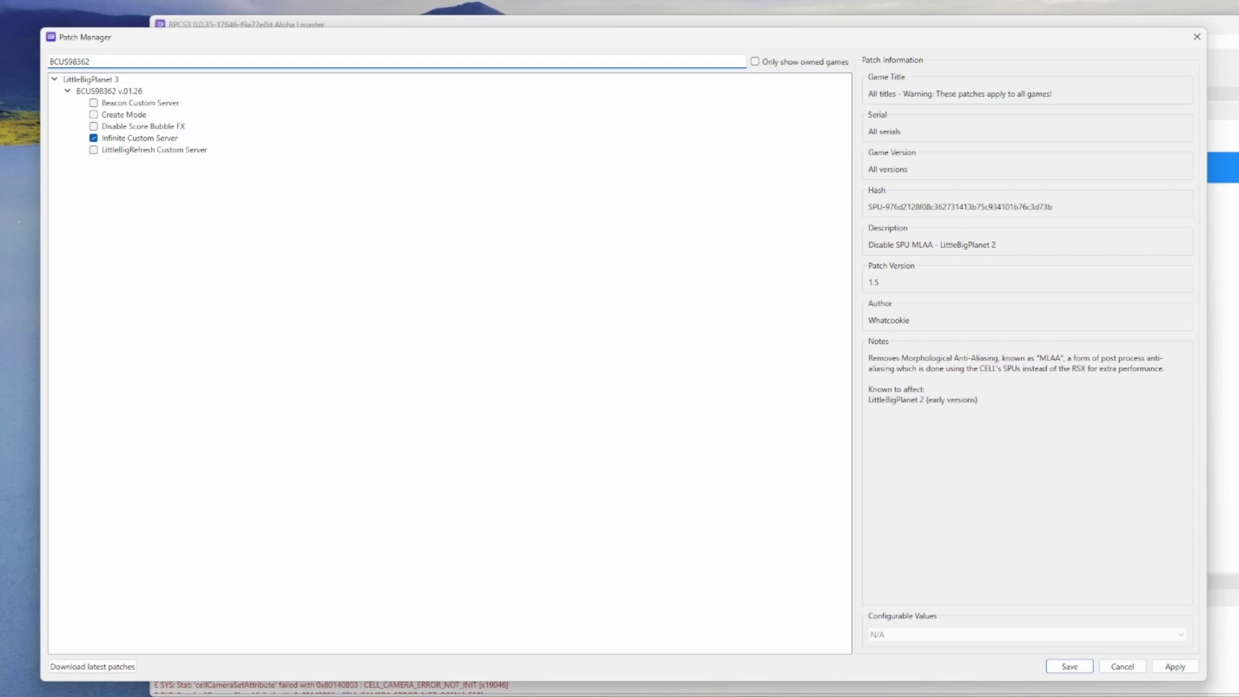
{"action": "left_click", "coordinate": [67, 91]}
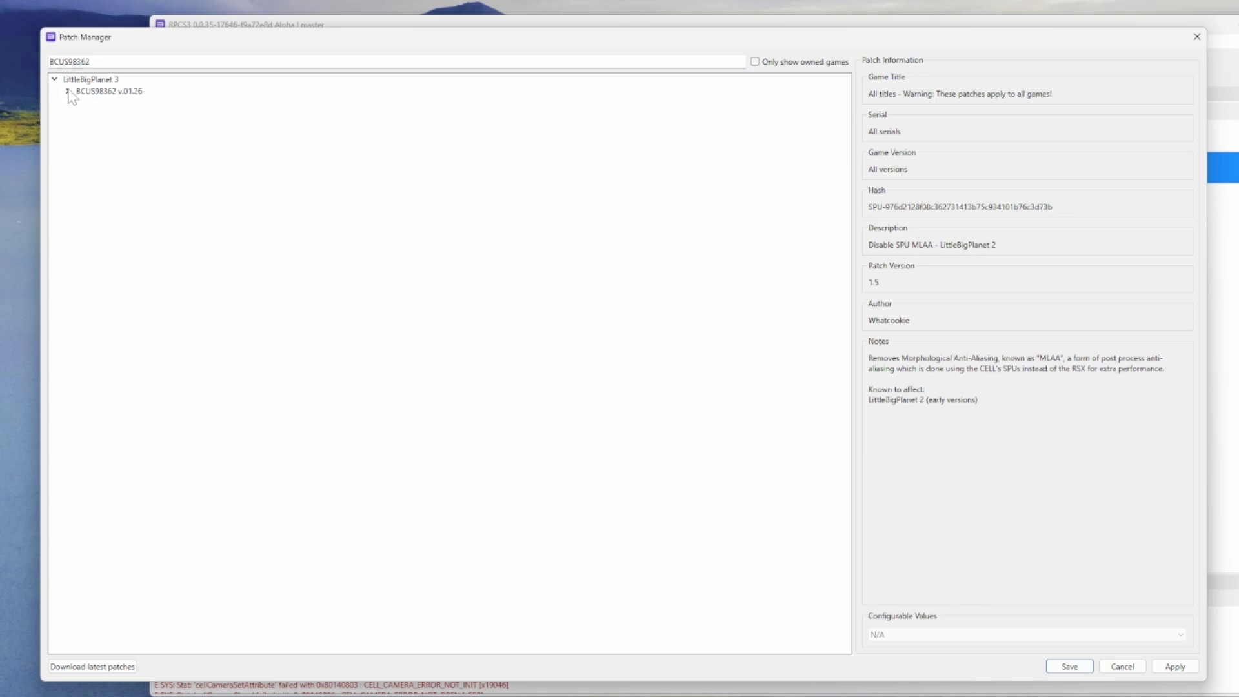
{"action": "left_click", "coordinate": [66, 91]}
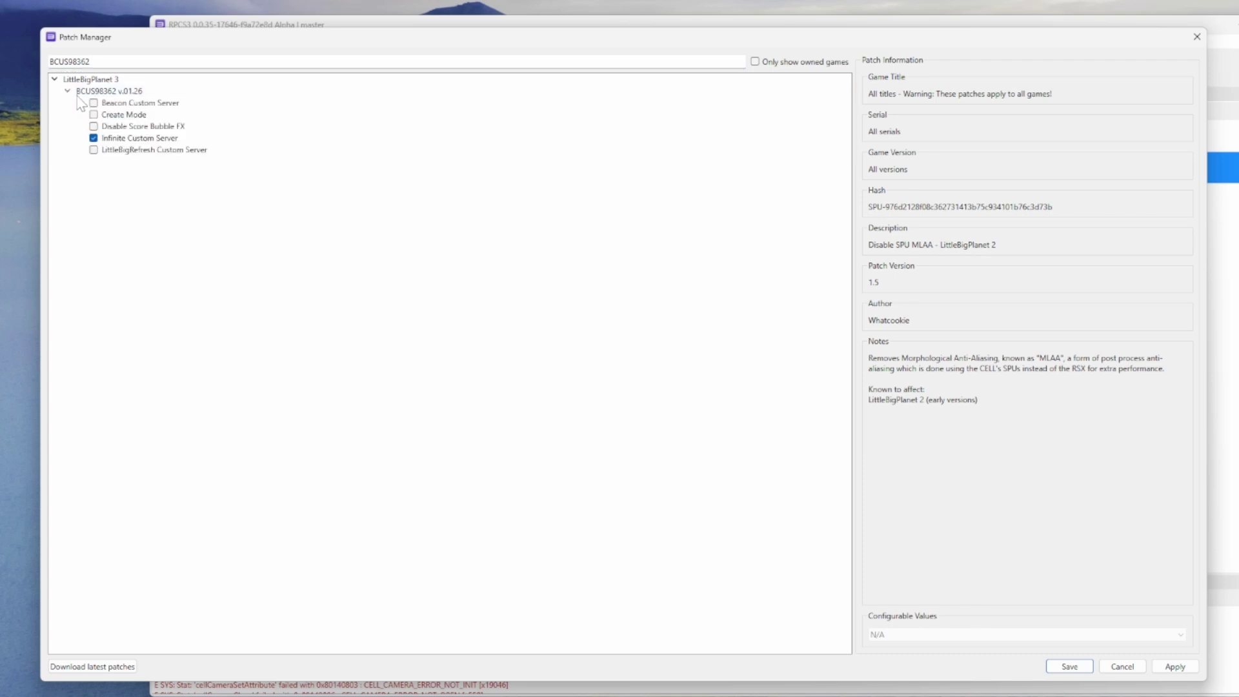
{"action": "left_click", "coordinate": [95, 138]}
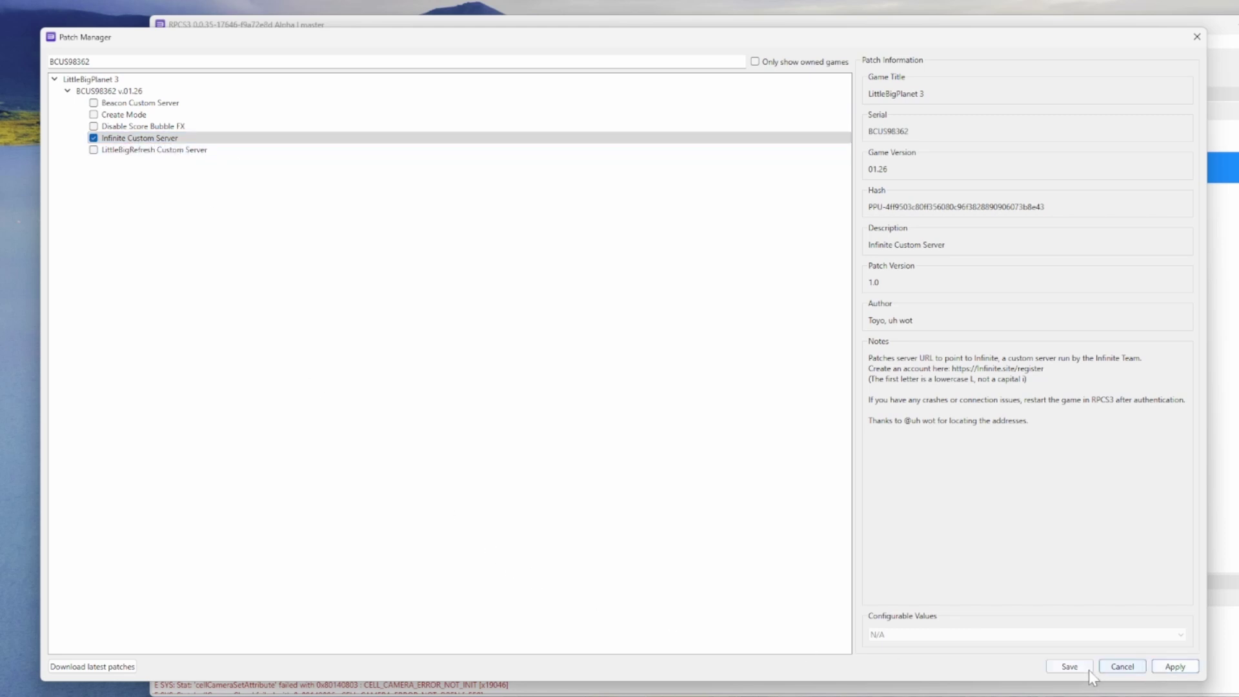
{"action": "left_click", "coordinate": [1167, 667]}
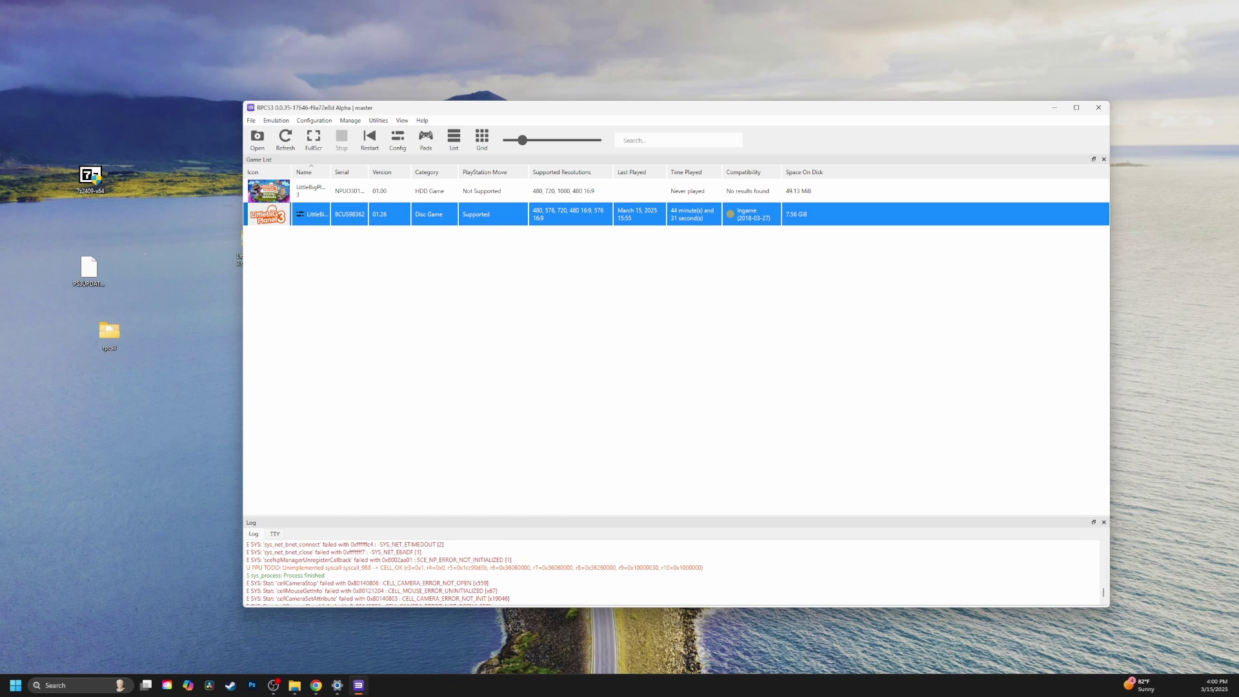
- Bring up the Pads settings and expand Player 1's controller Handlers list
{"action": "key", "text": "Escape"}
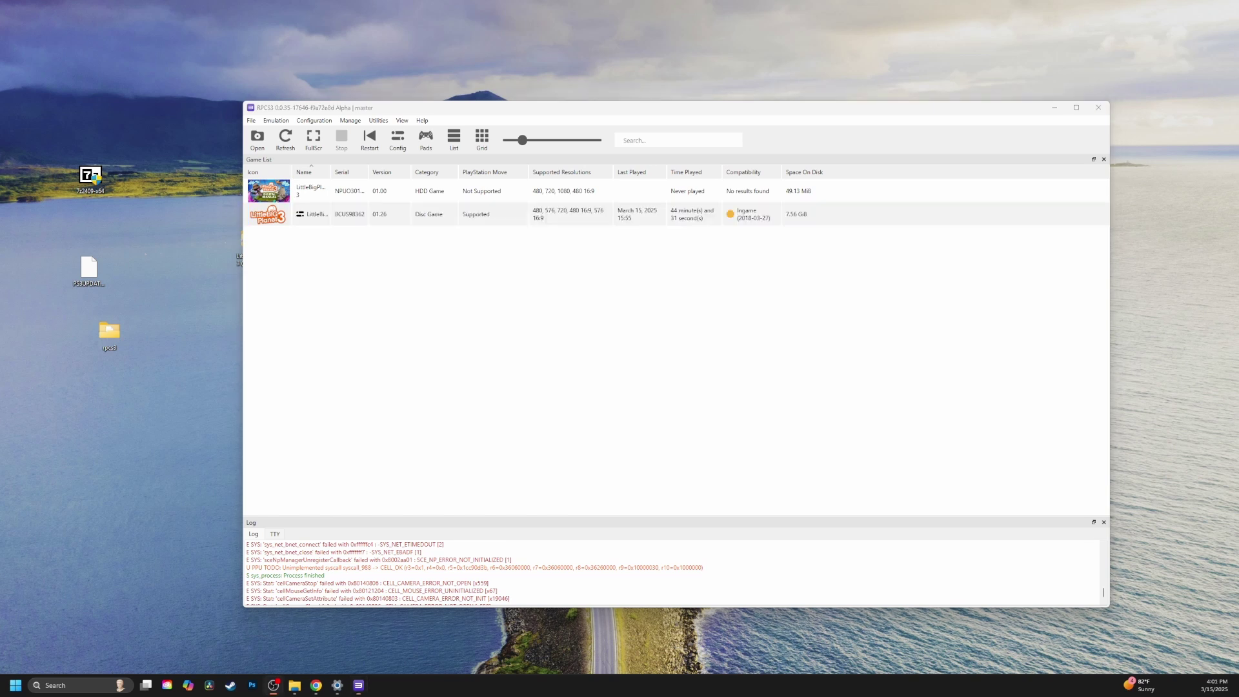
{"action": "left_click", "coordinate": [427, 139]}
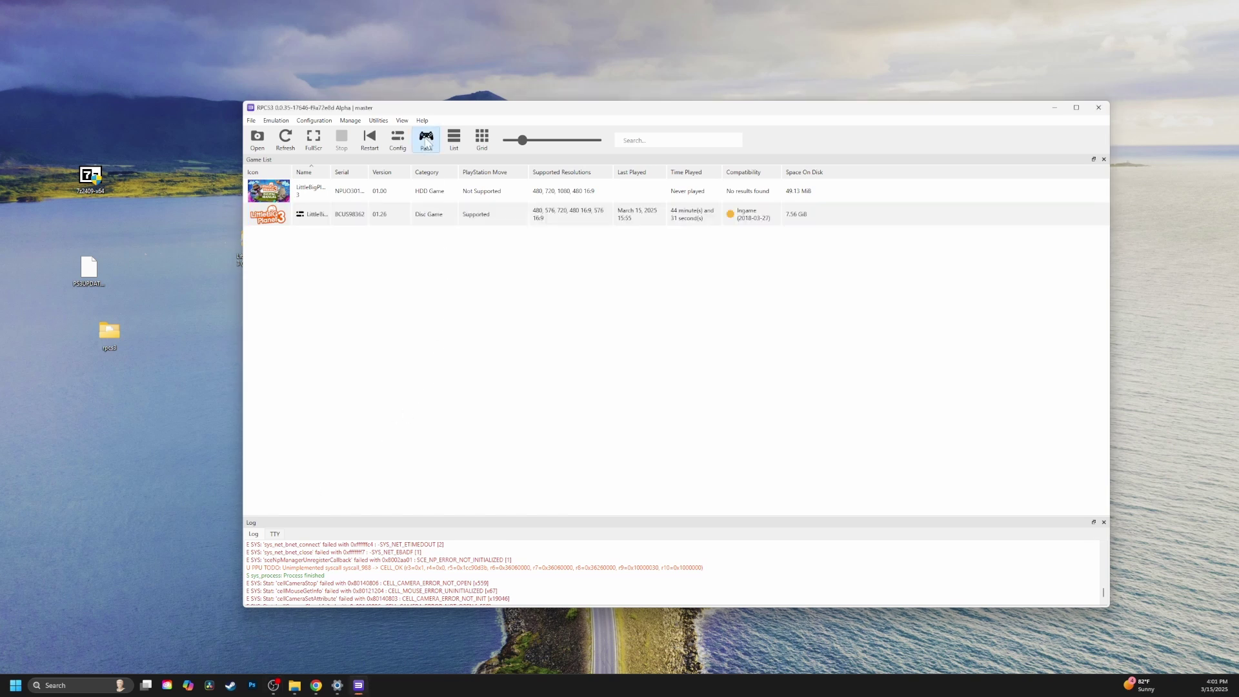
{"action": "left_click_drag", "start_coordinate": [491, 165], "coordinate": [496, 159]}
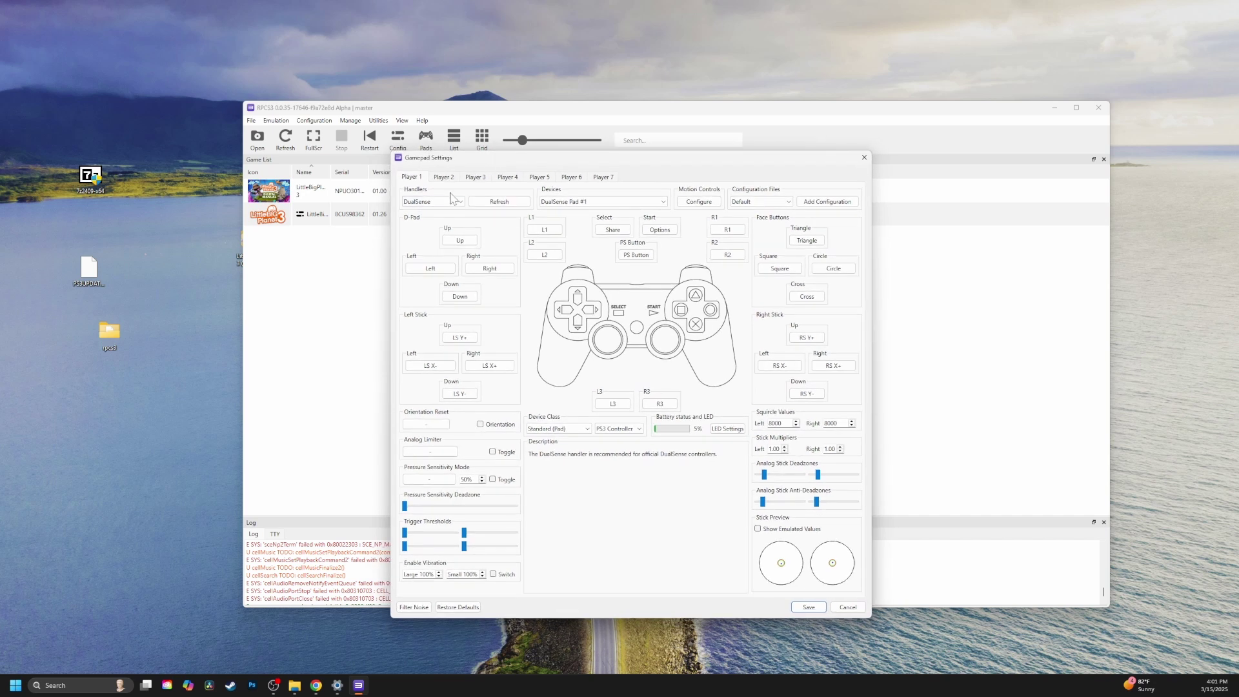
{"action": "left_click", "coordinate": [432, 202]}
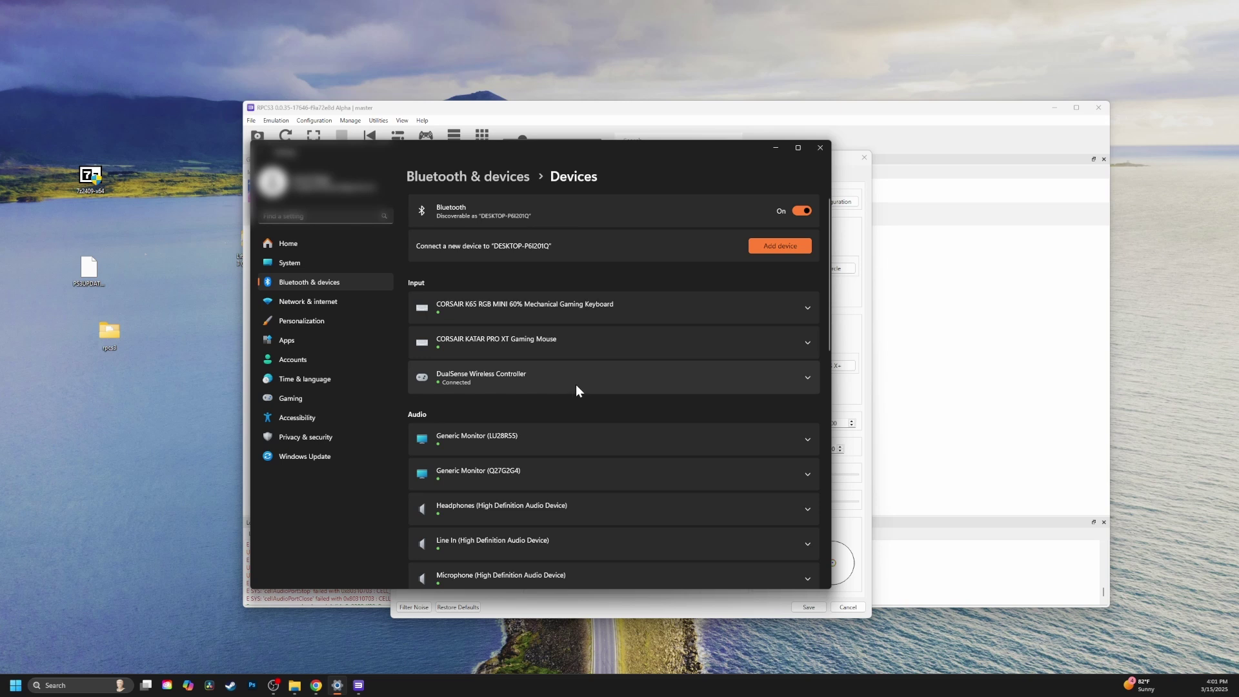
- Close Windows Settings after confirming the DualSense controller shows as connected
{"action": "left_click", "coordinate": [820, 151]}
- Boot LittleBigPlanet 3 from the game list and make its window full screen
{"action": "double_click", "coordinate": [401, 217]}
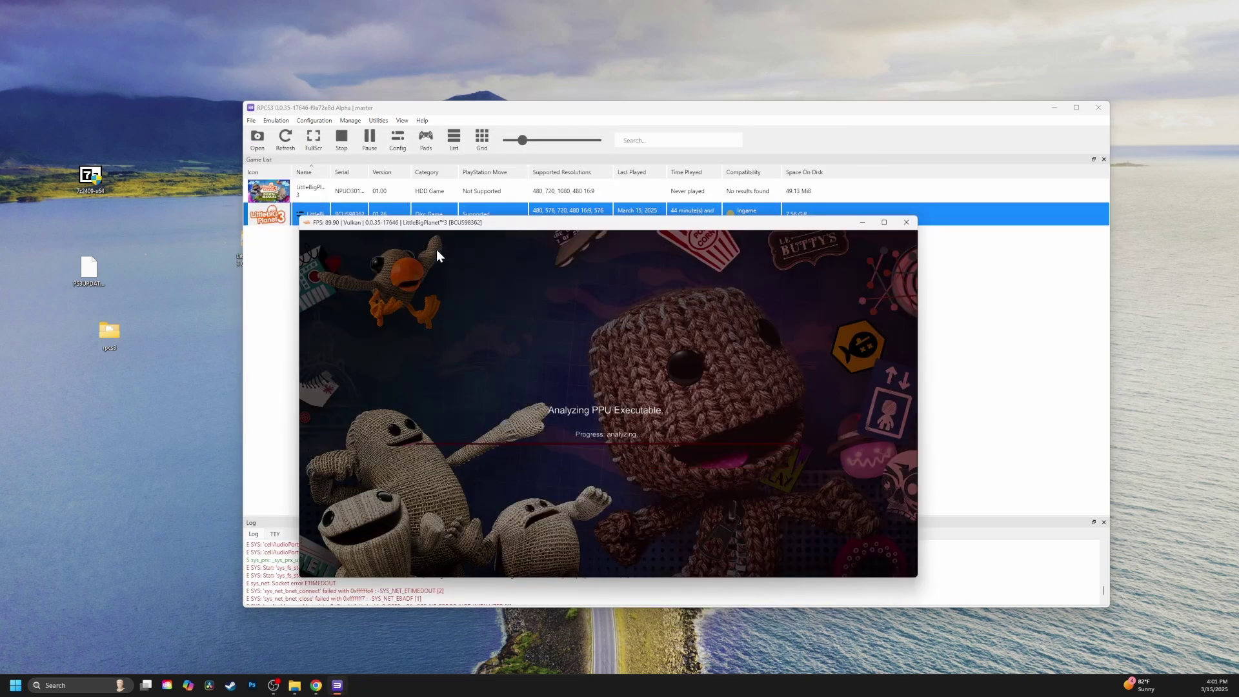
{"action": "double_click", "coordinate": [828, 258]}
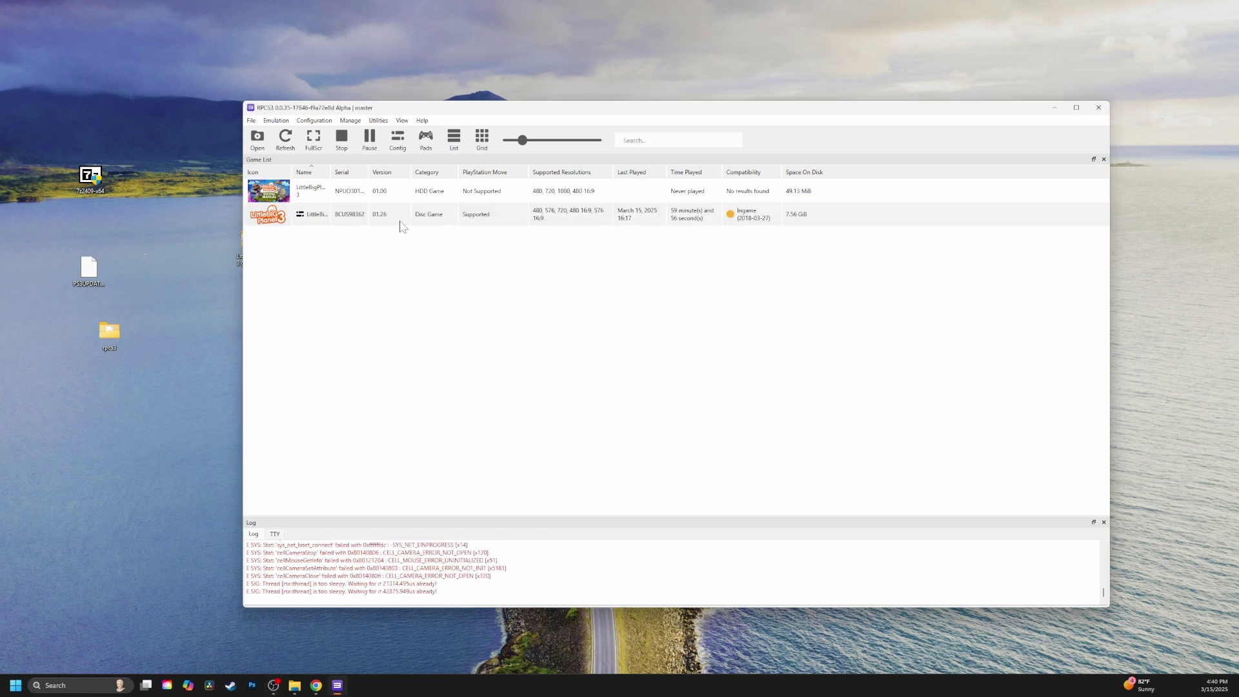
- Bring up LittleBigPlanet 3's custom configuration and view its GPU settings
{"action": "right_click", "coordinate": [379, 214]}
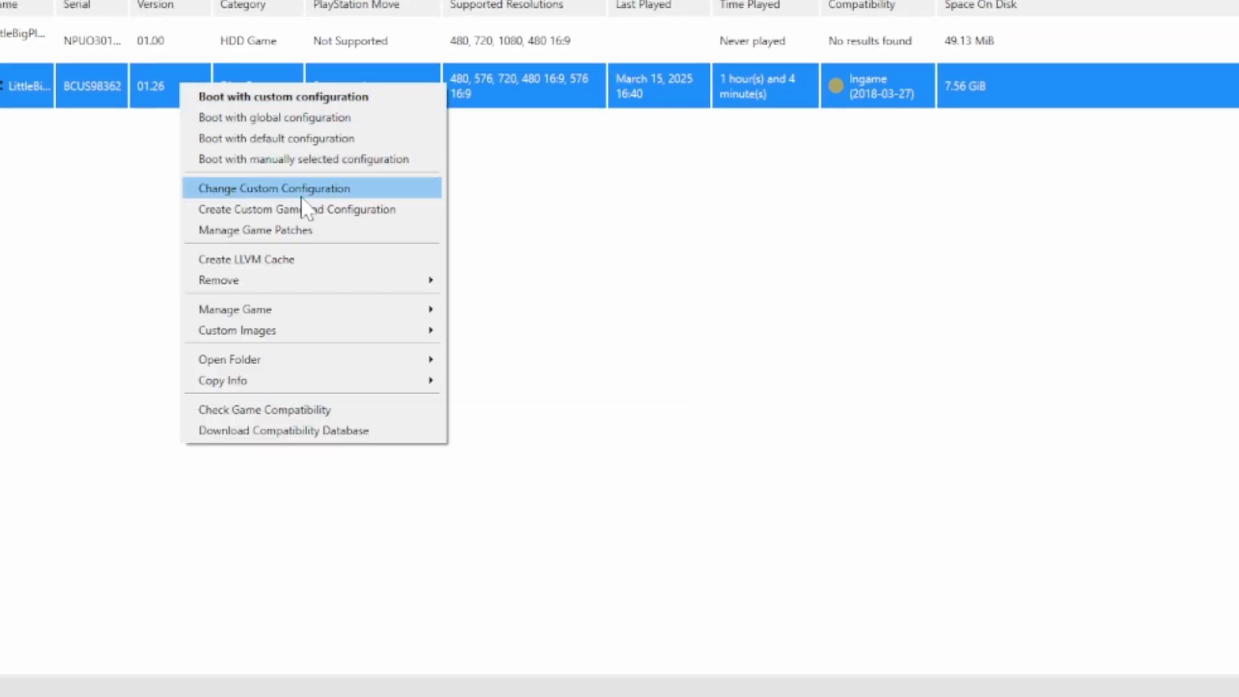
{"action": "left_click", "coordinate": [320, 190]}
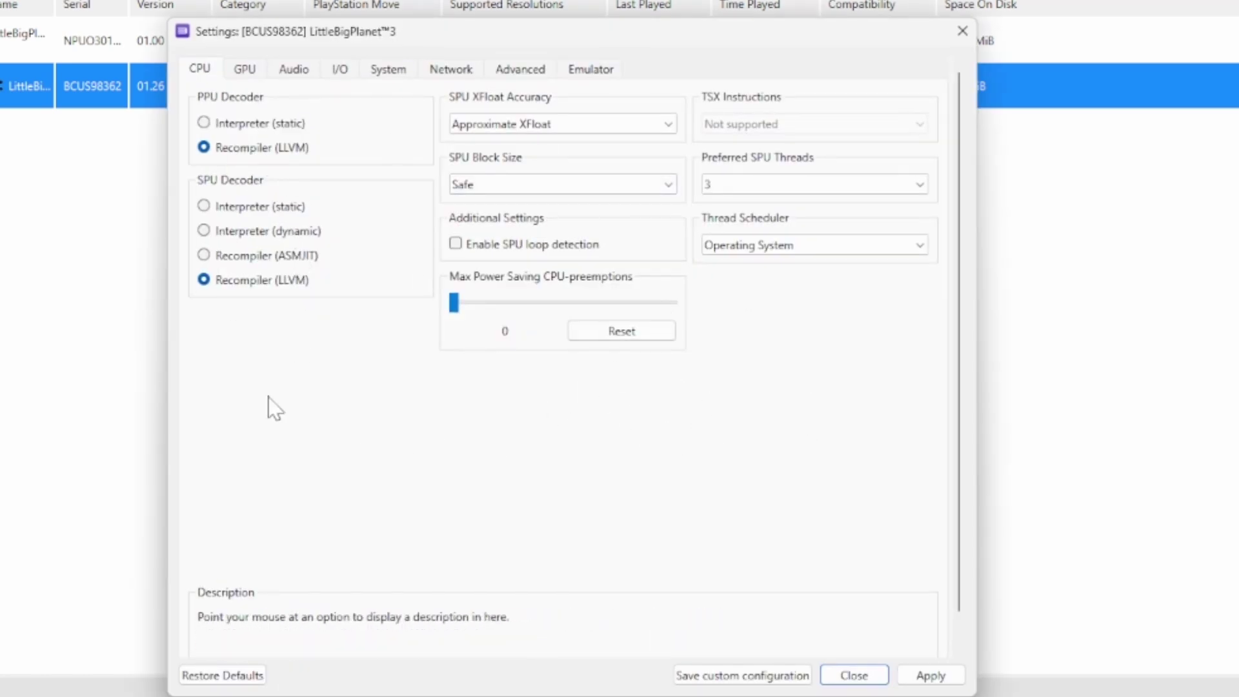
{"action": "left_click", "coordinate": [246, 69]}
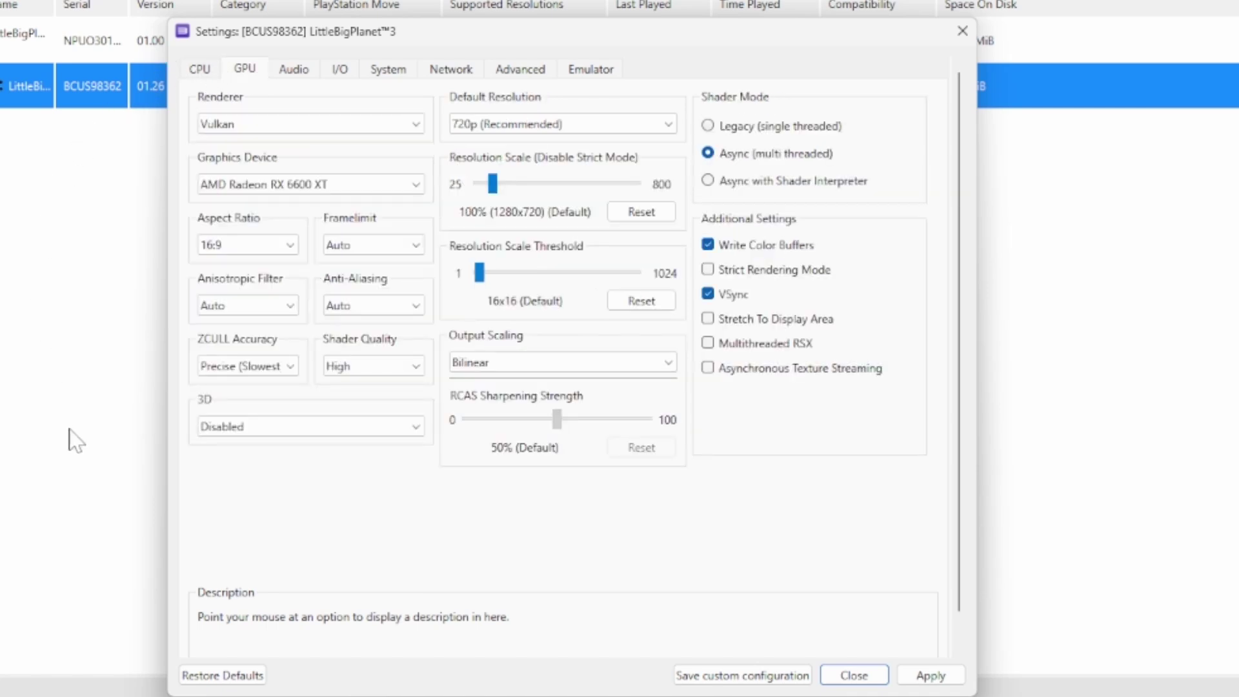